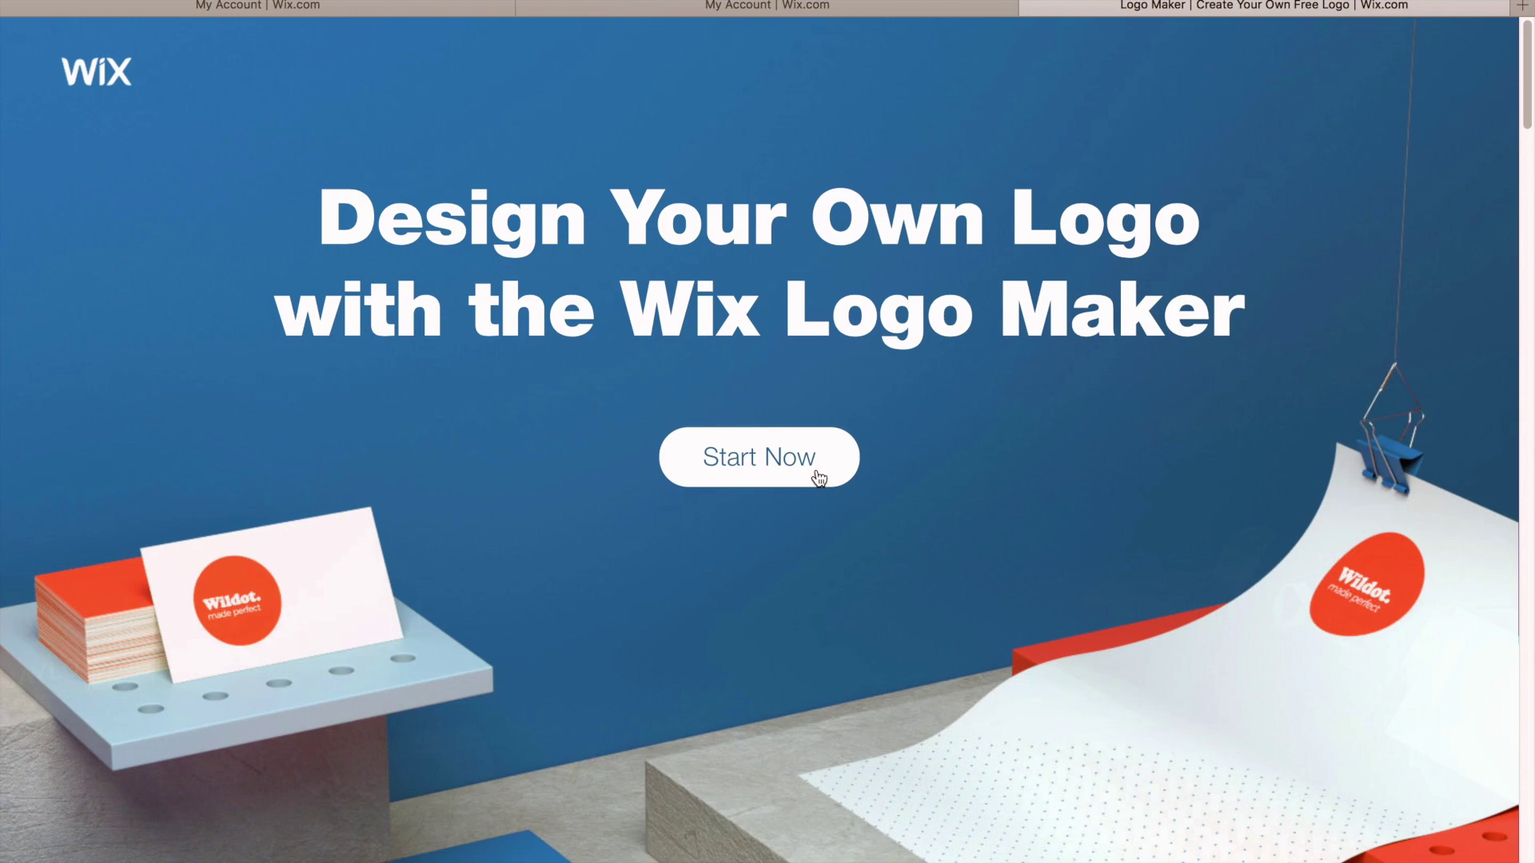
# Step: Start a new logo design with "poppy" as the business name and no tagline
pyautogui.click(818, 477)
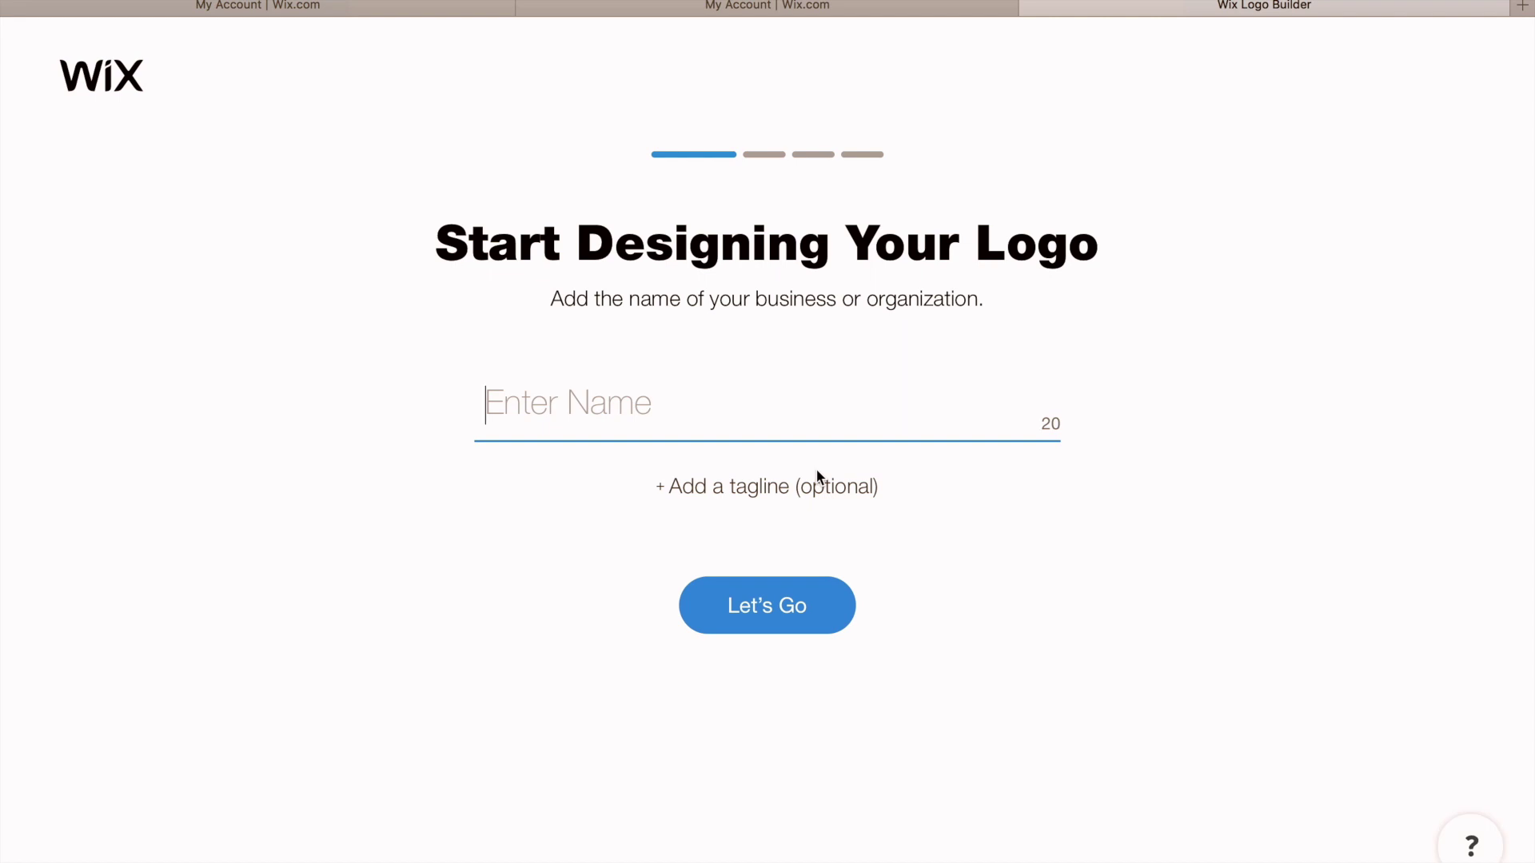
pyautogui.write('poppy')
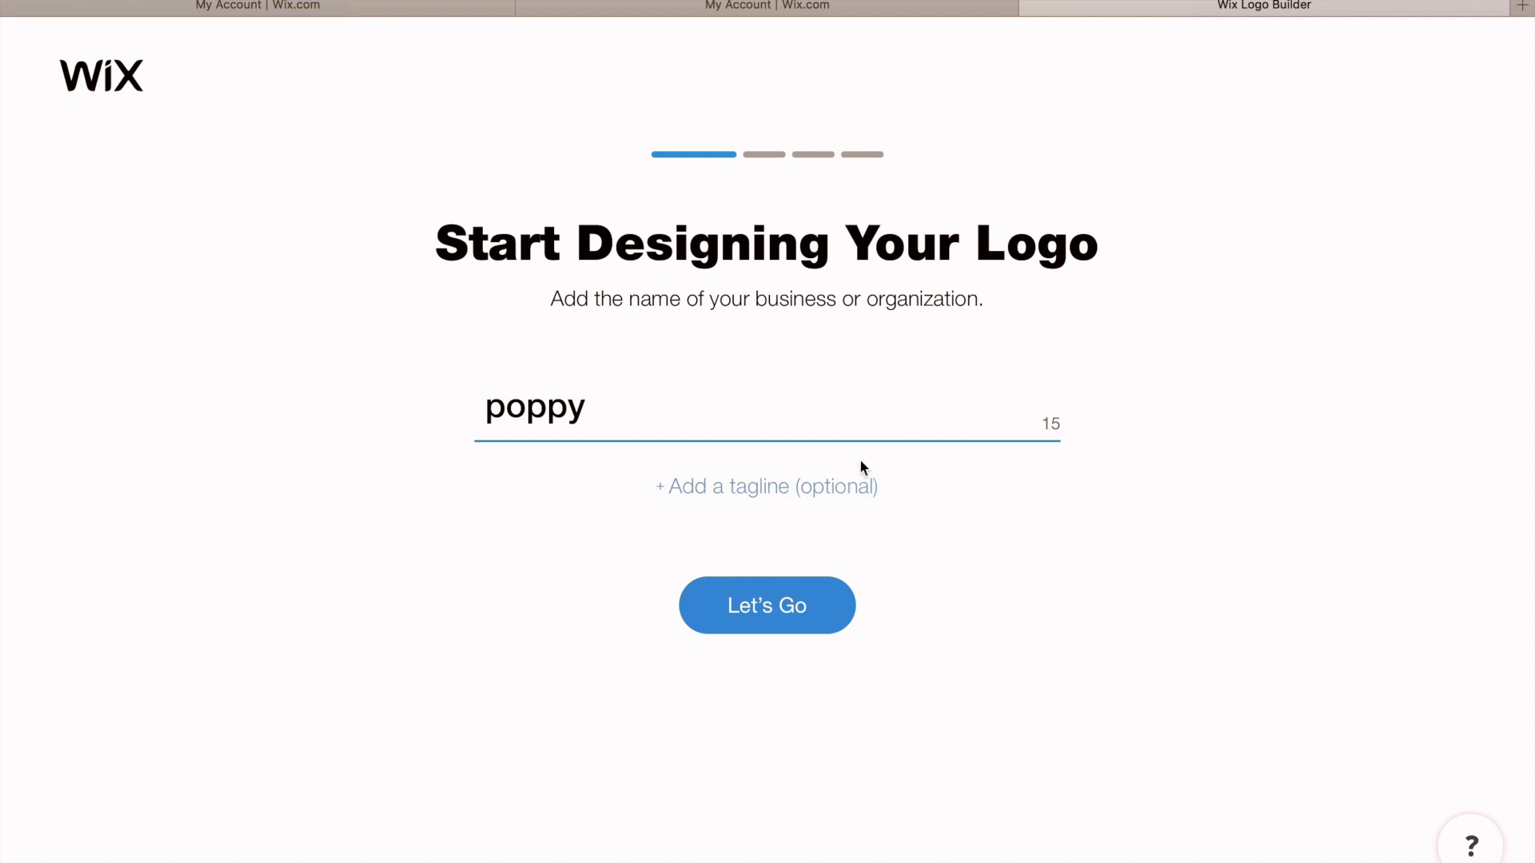
pyautogui.click(774, 617)
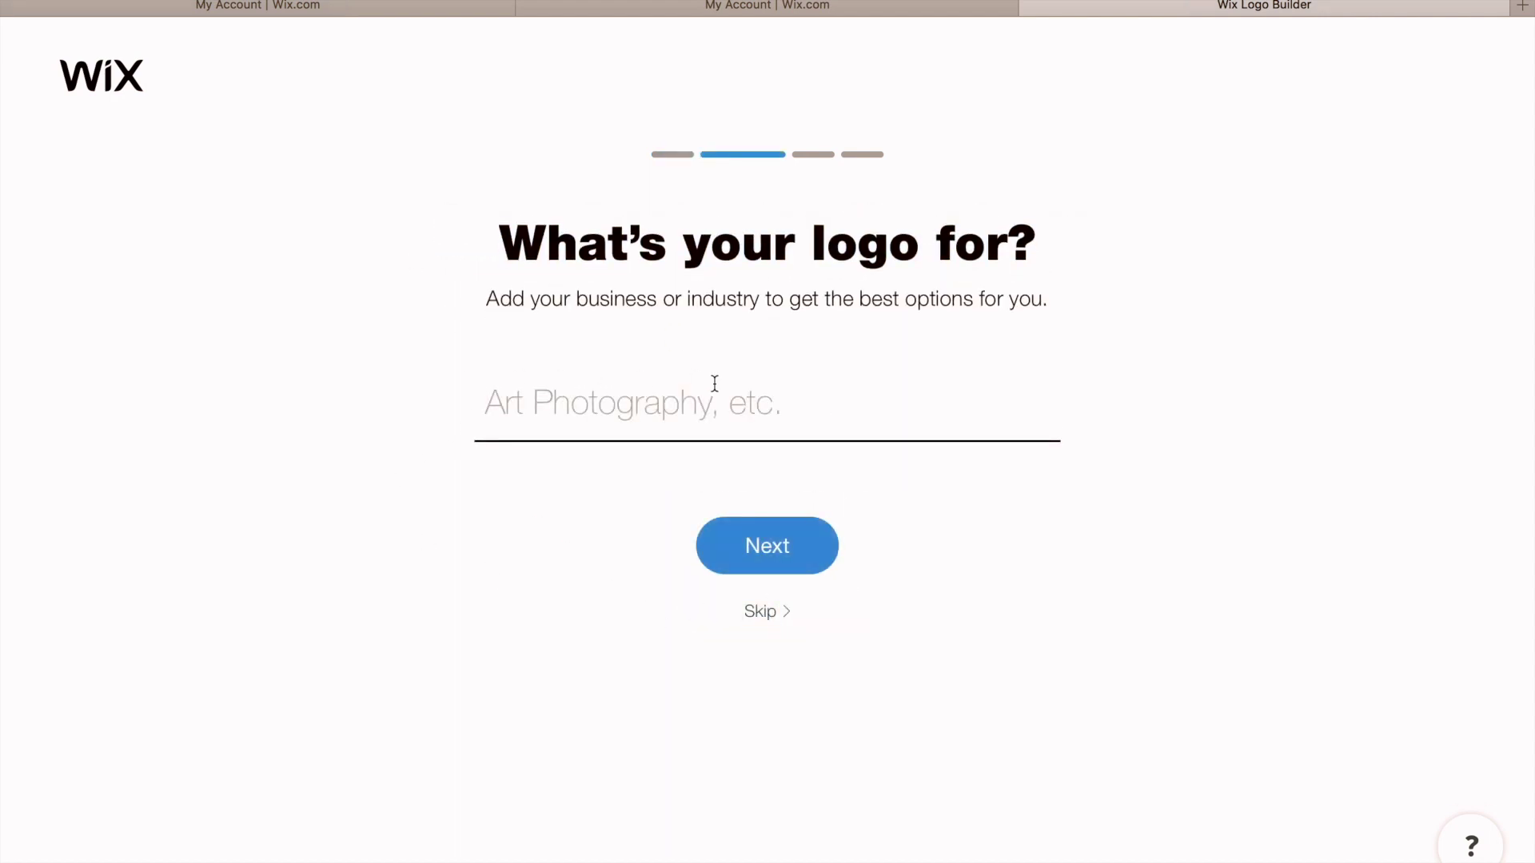
# Step: Set the logo's industry to 3D Printing Service and describe the brand as Creative
pyautogui.click(698, 408)
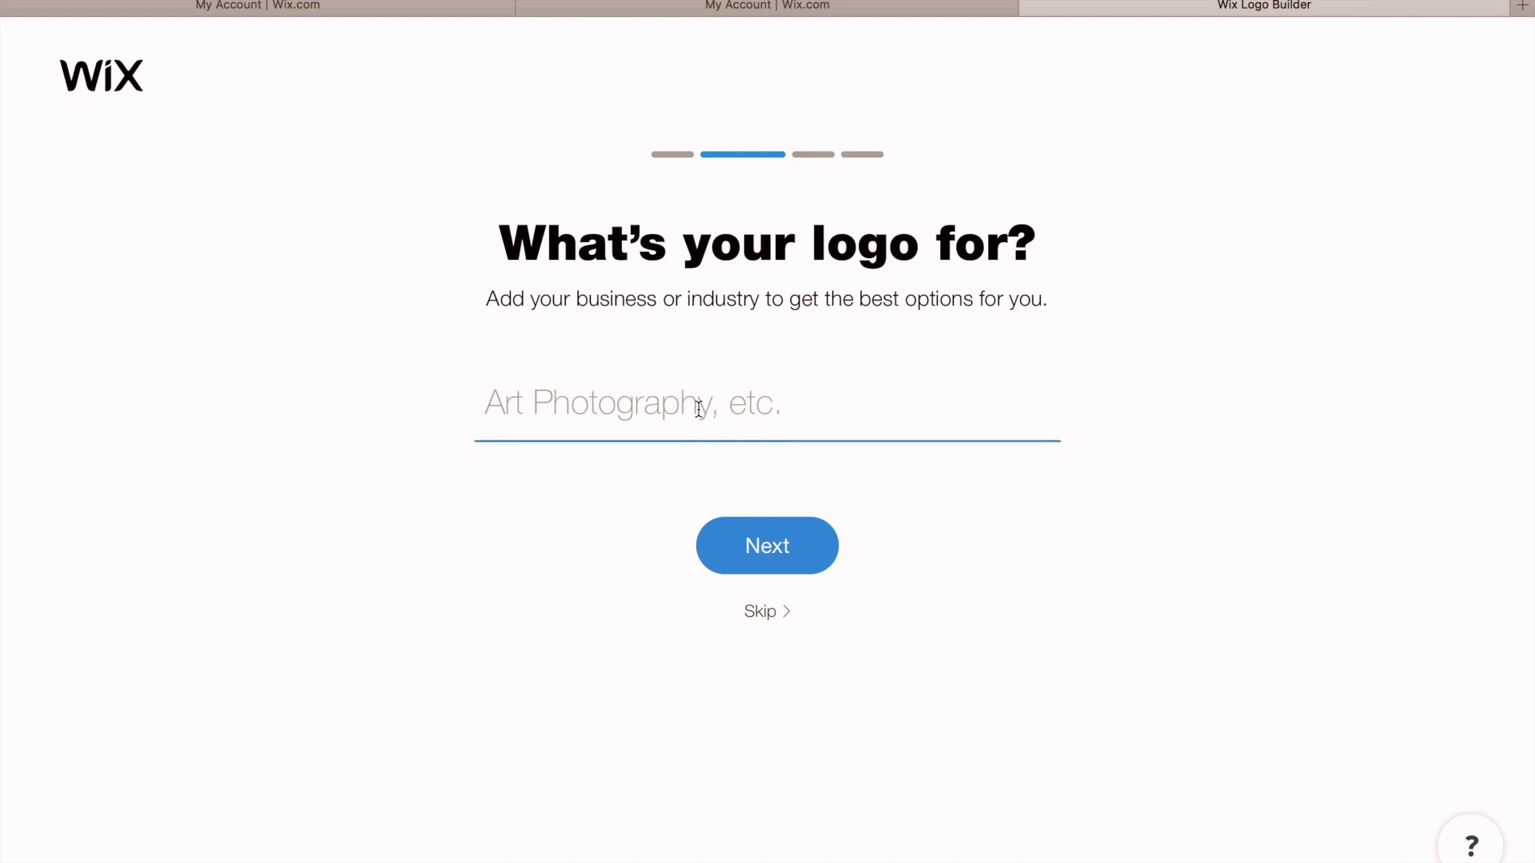
pyautogui.write('3d')
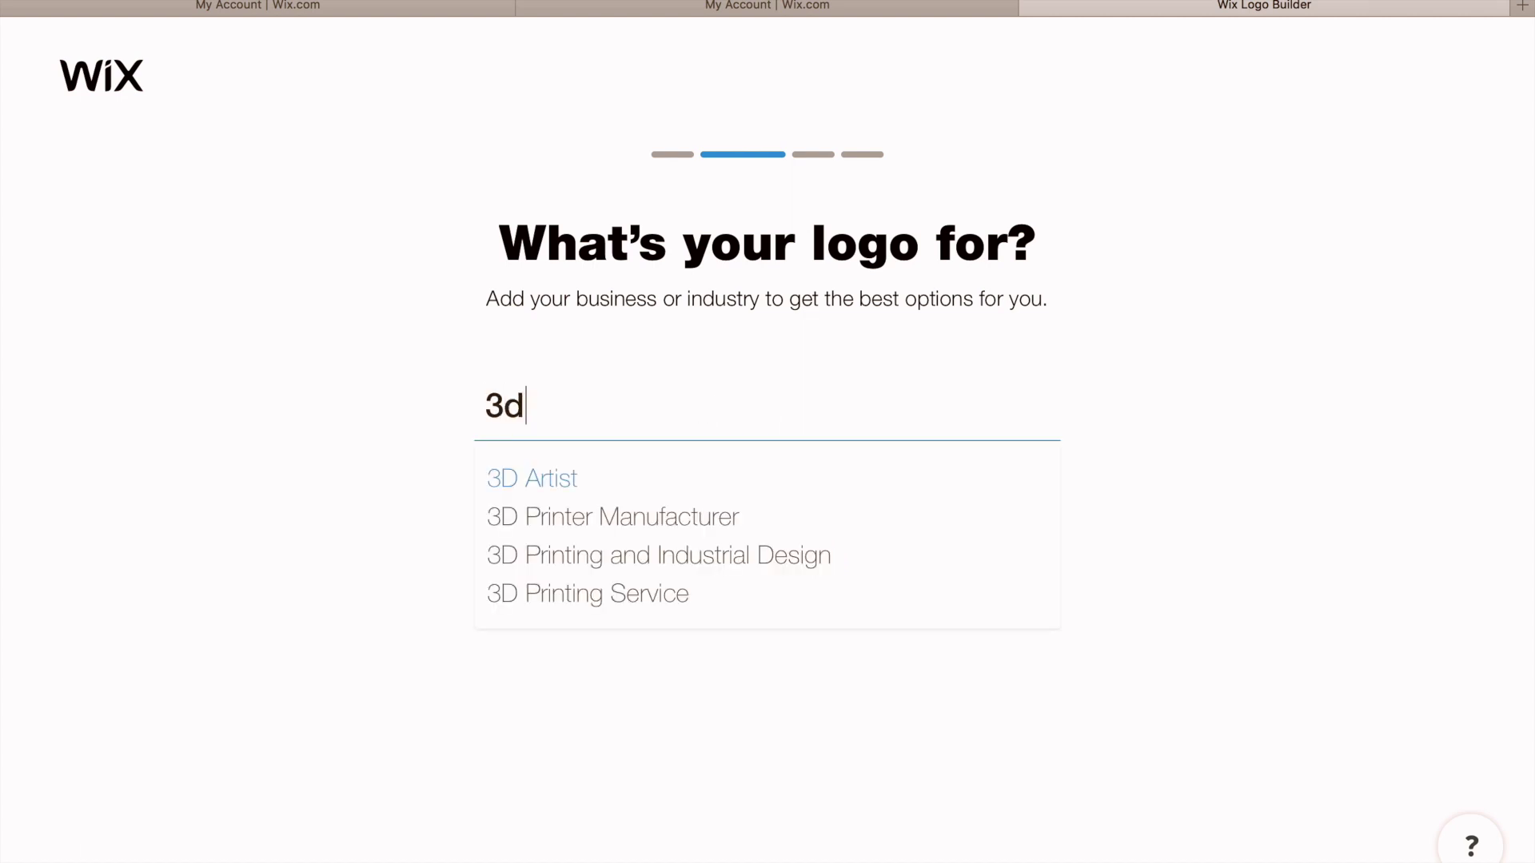
pyautogui.click(677, 608)
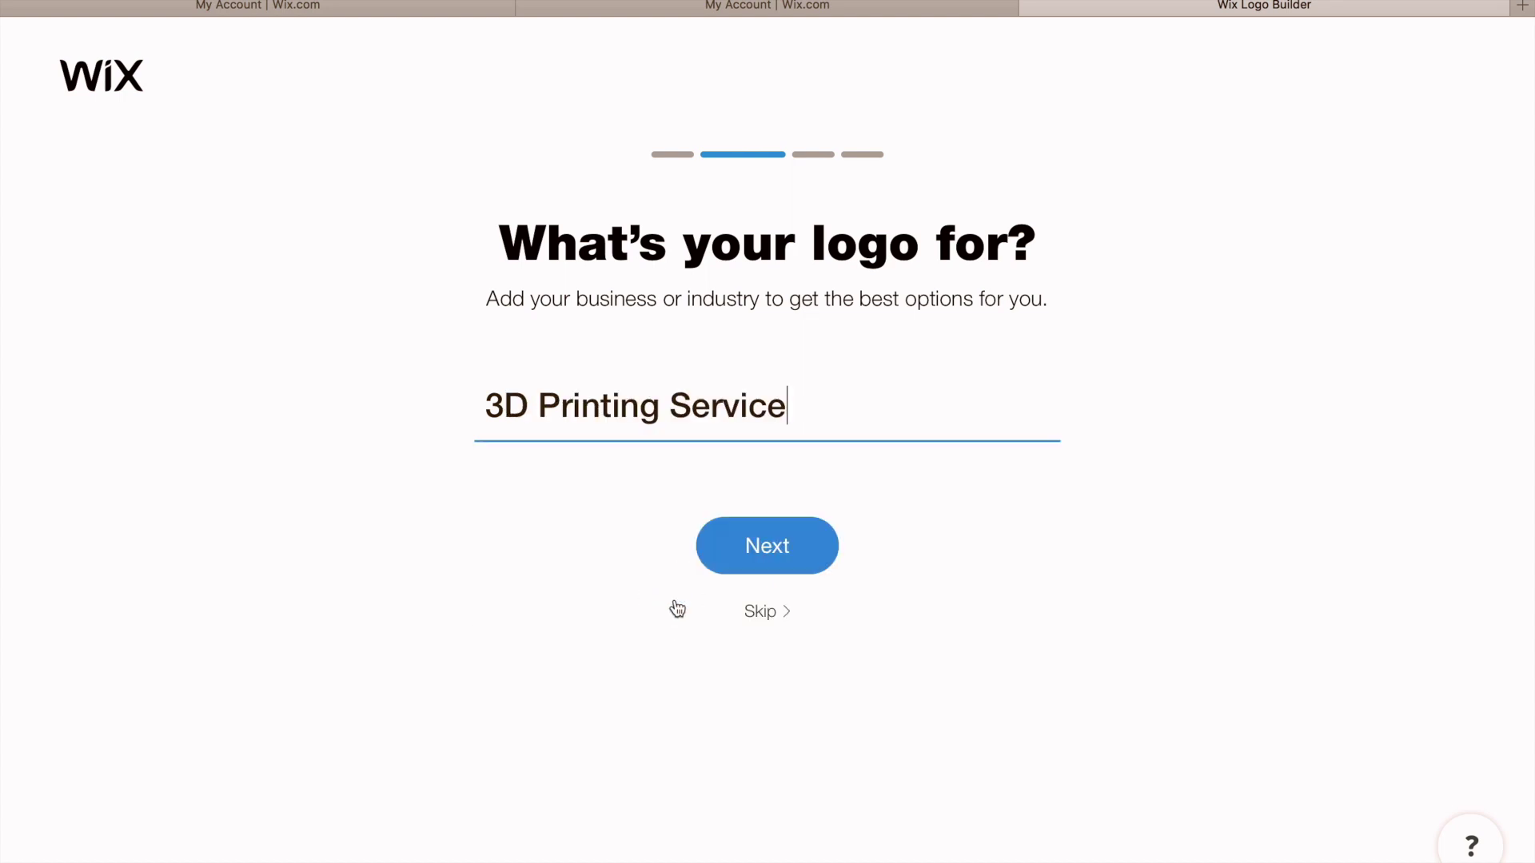
pyautogui.click(789, 549)
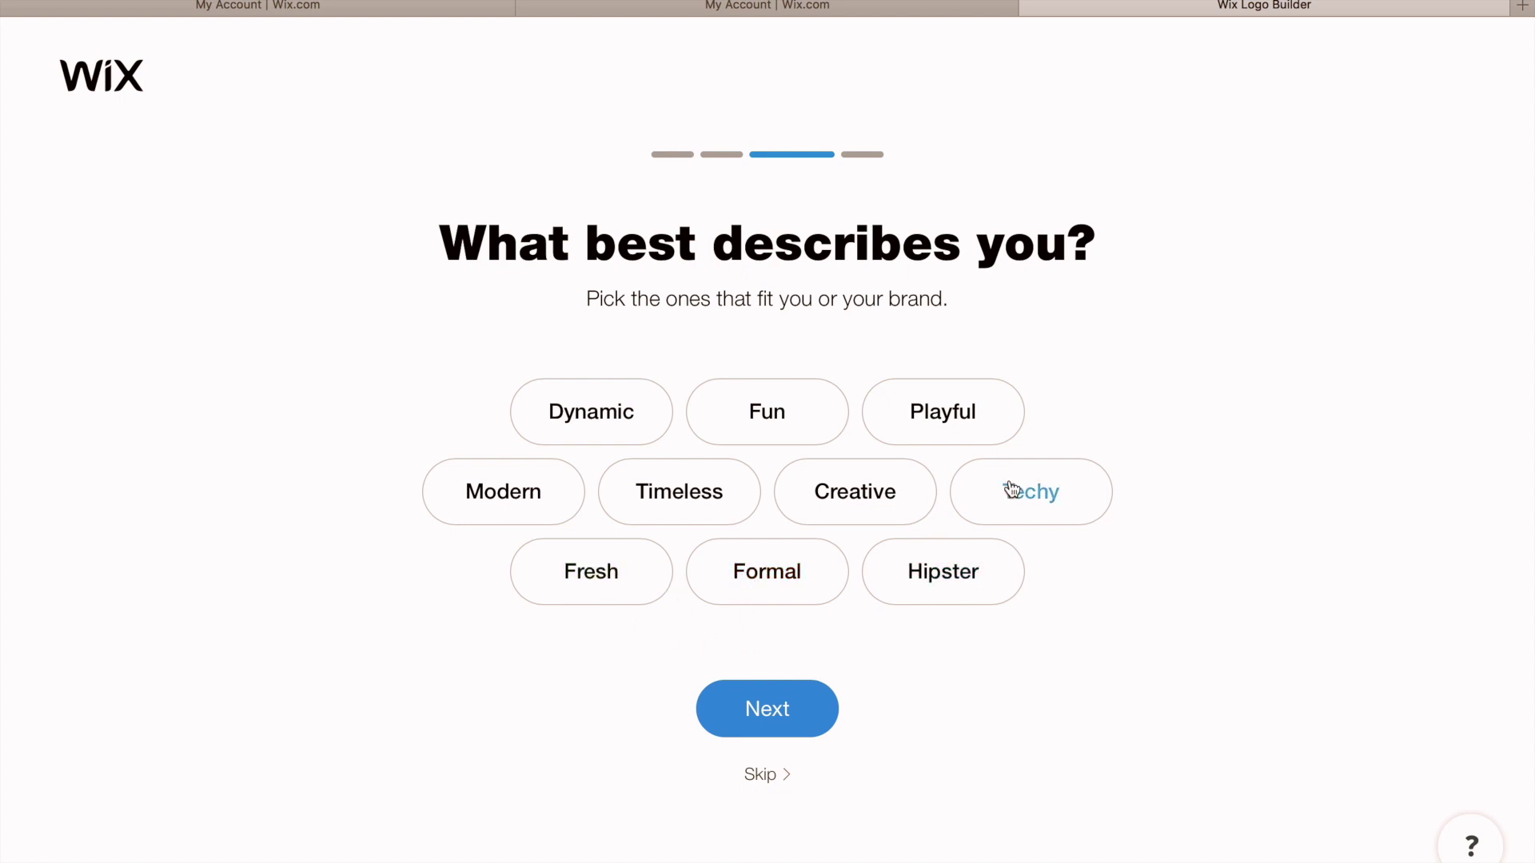
pyautogui.click(892, 486)
pyautogui.click(791, 723)
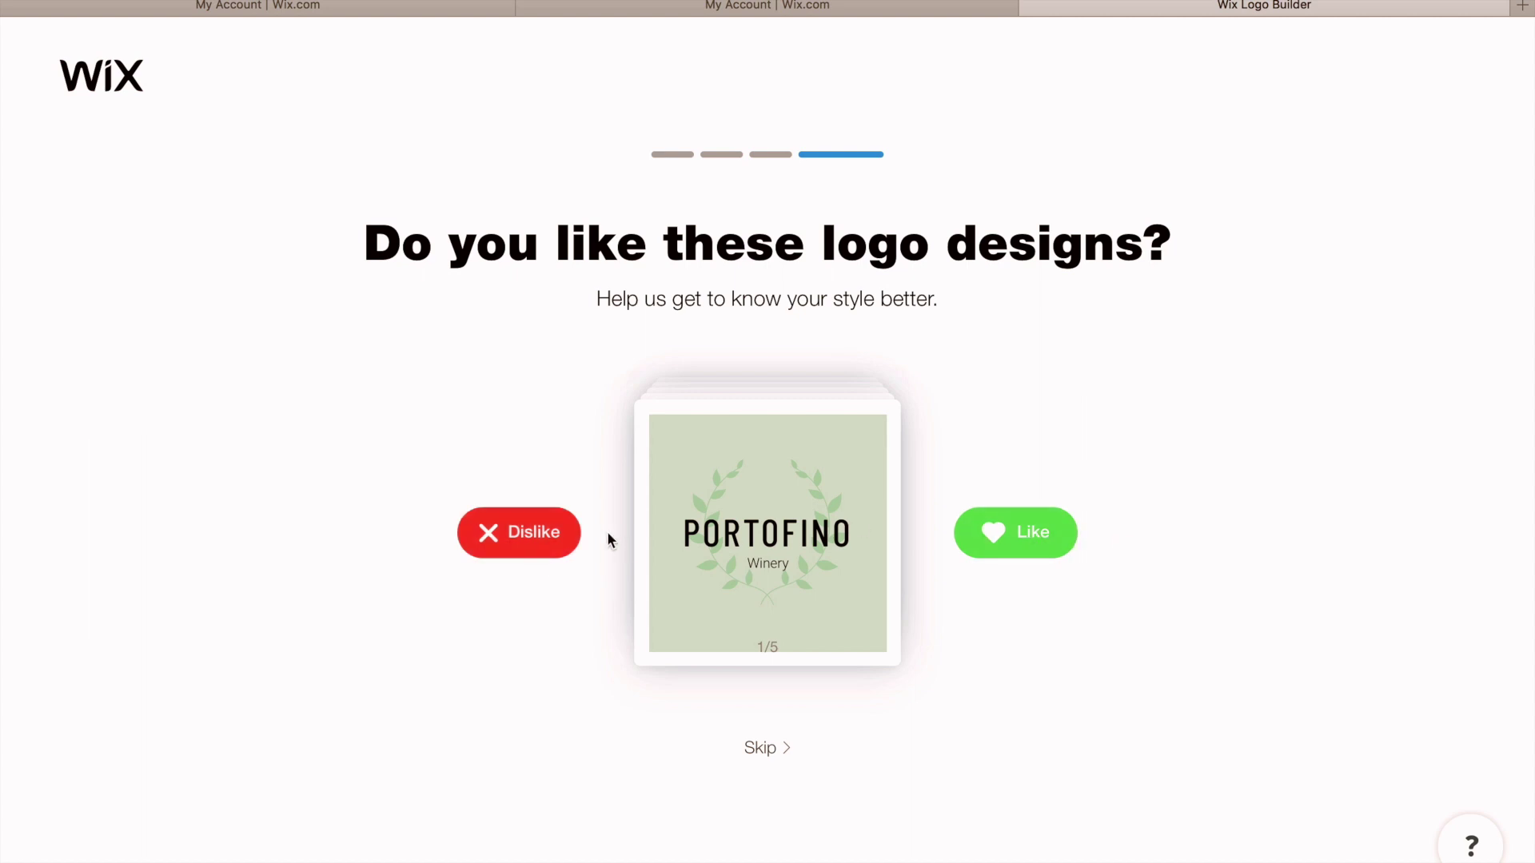
# Step: Dislike all five sample logo designs, from the Portofino winery logo onward
pyautogui.click(546, 547)
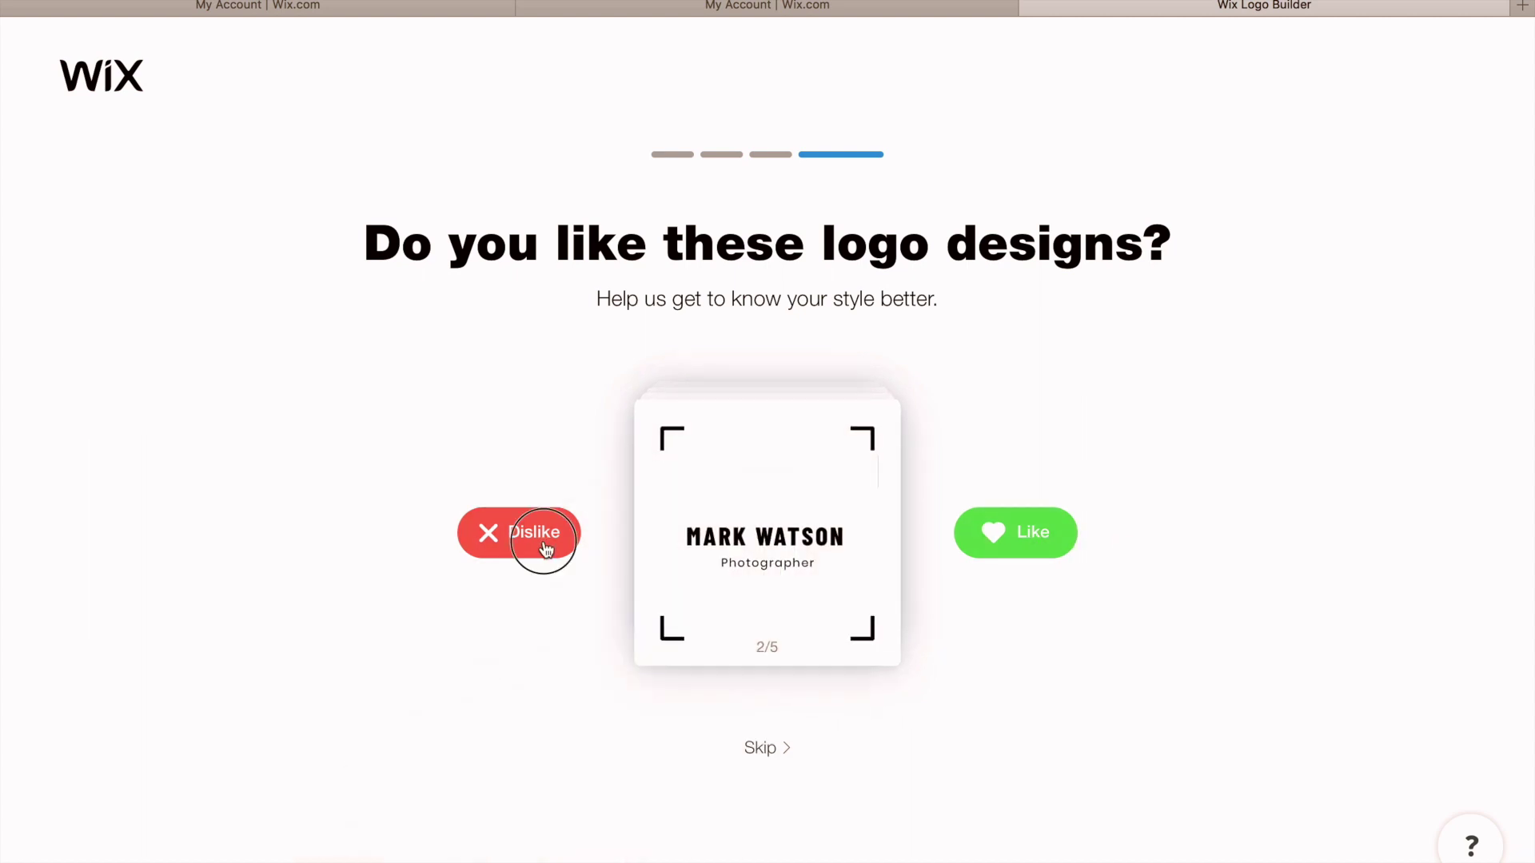
pyautogui.click(546, 549)
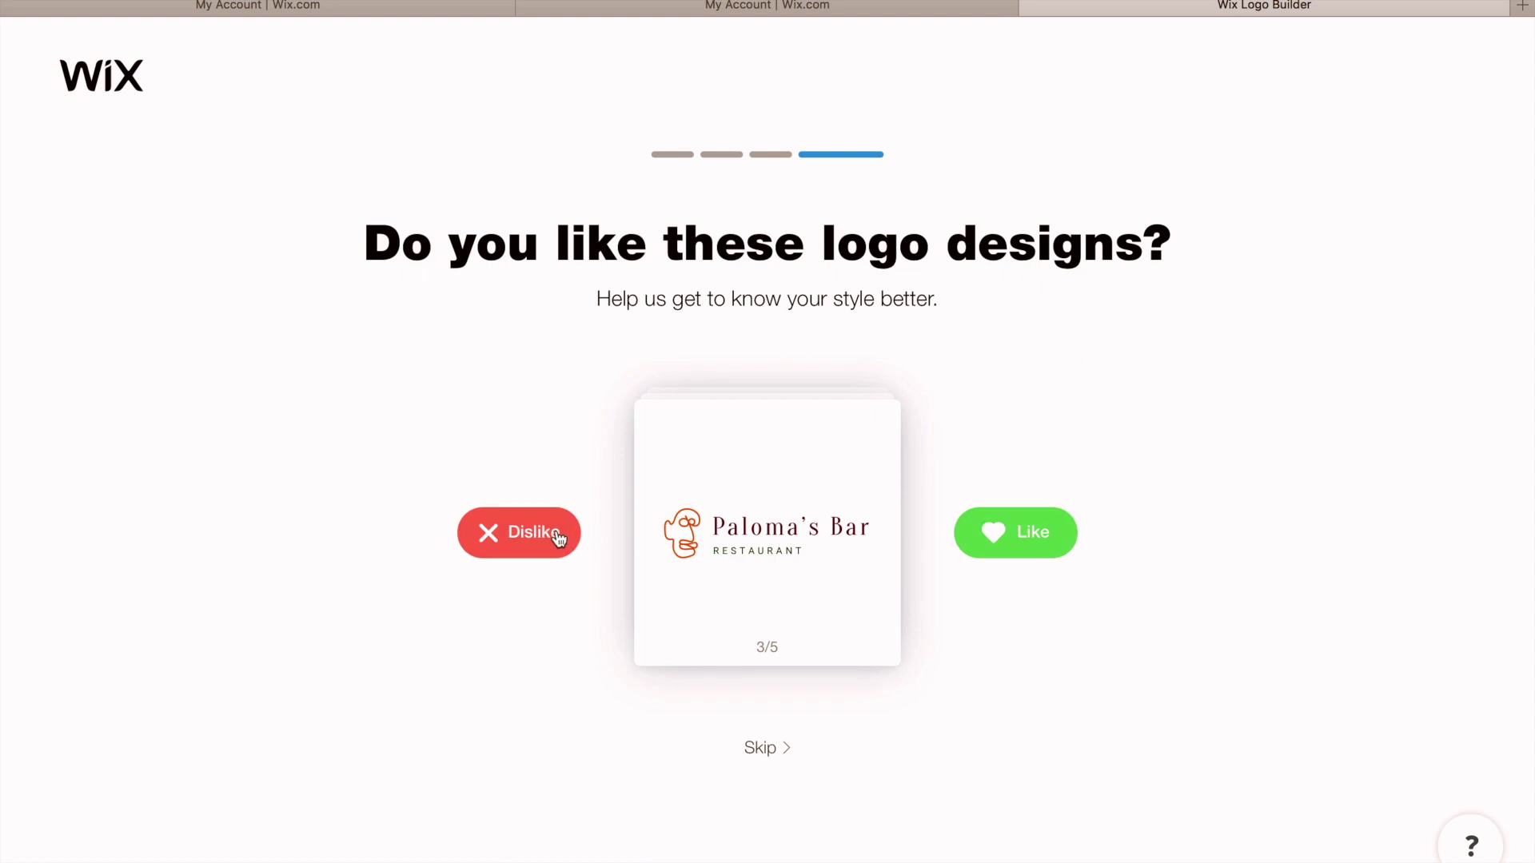
pyautogui.click(558, 540)
pyautogui.click(558, 540)
pyautogui.click(558, 540)
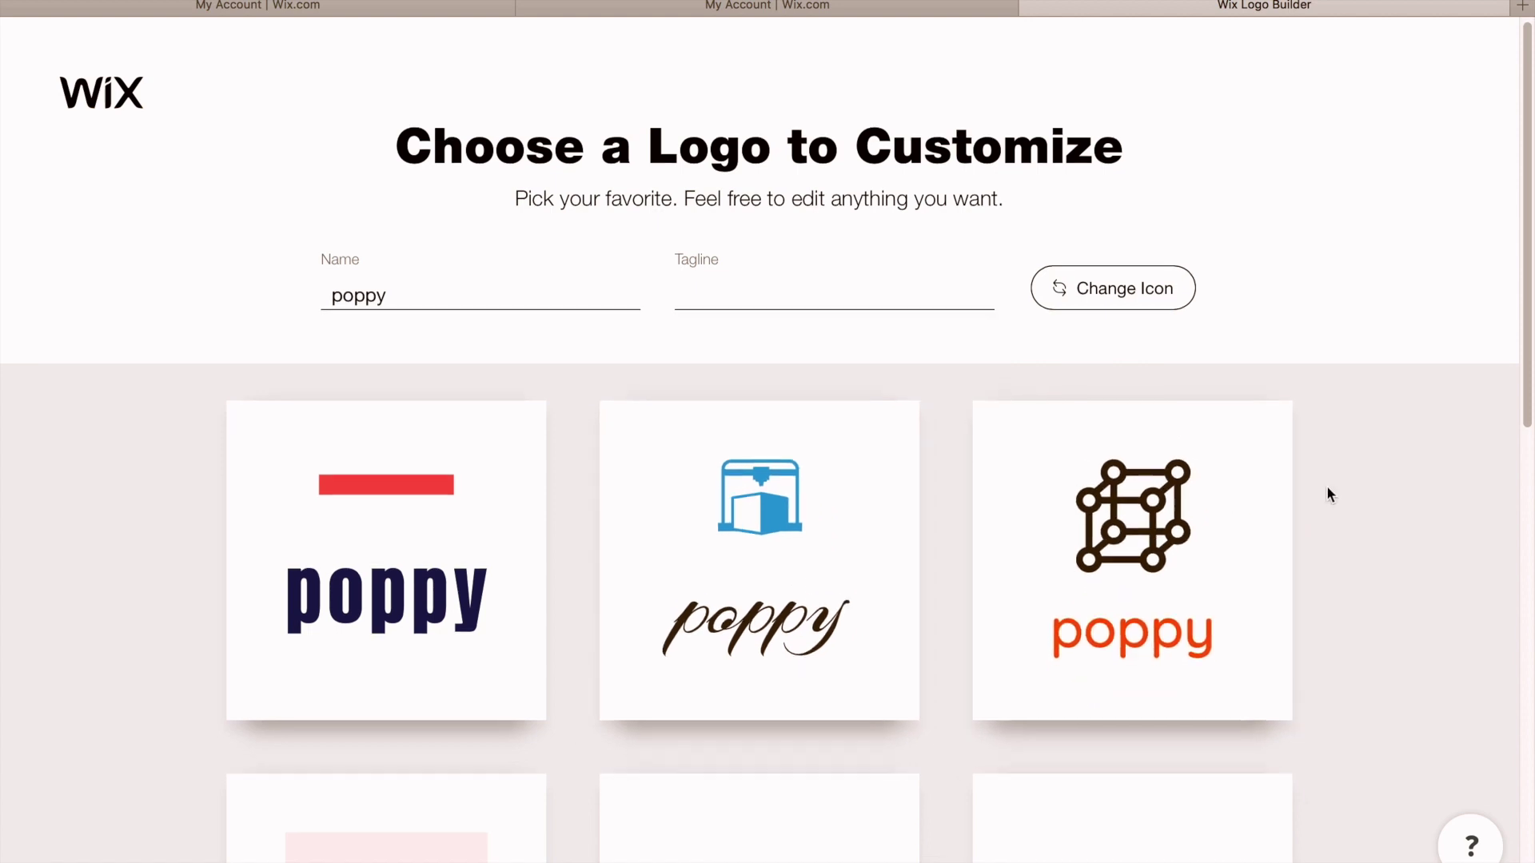
# Step: Browse the suggested logos and open the dark blue "poppy" design with the red bar for editing
pyautogui.scroll(-4, 1328, 489)
pyautogui.scroll(-1, 1330, 495)
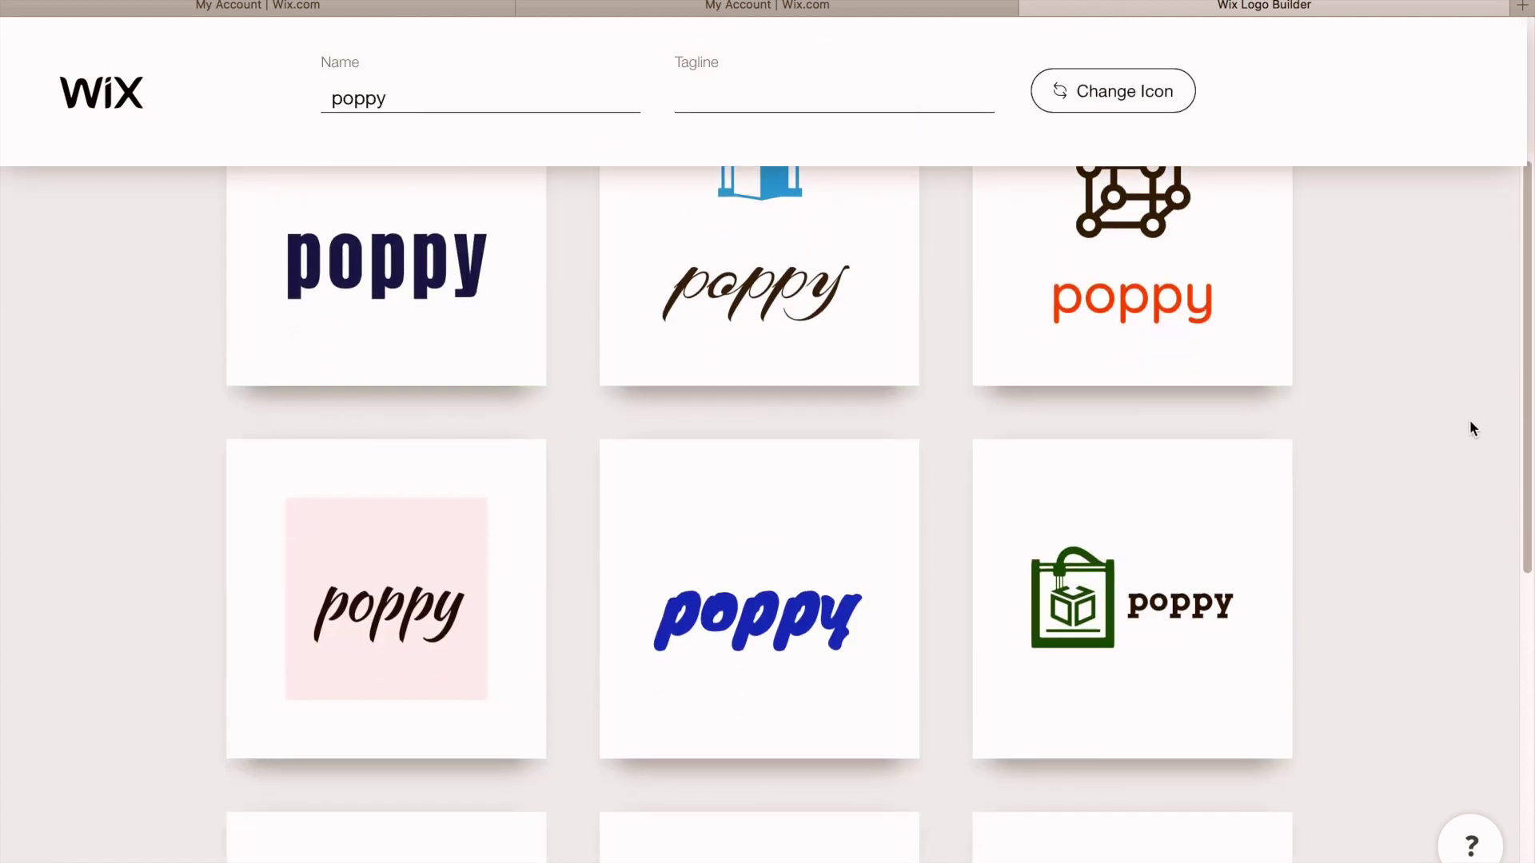
pyautogui.scroll(-1, 647, 595)
pyautogui.scroll(5, 634, 603)
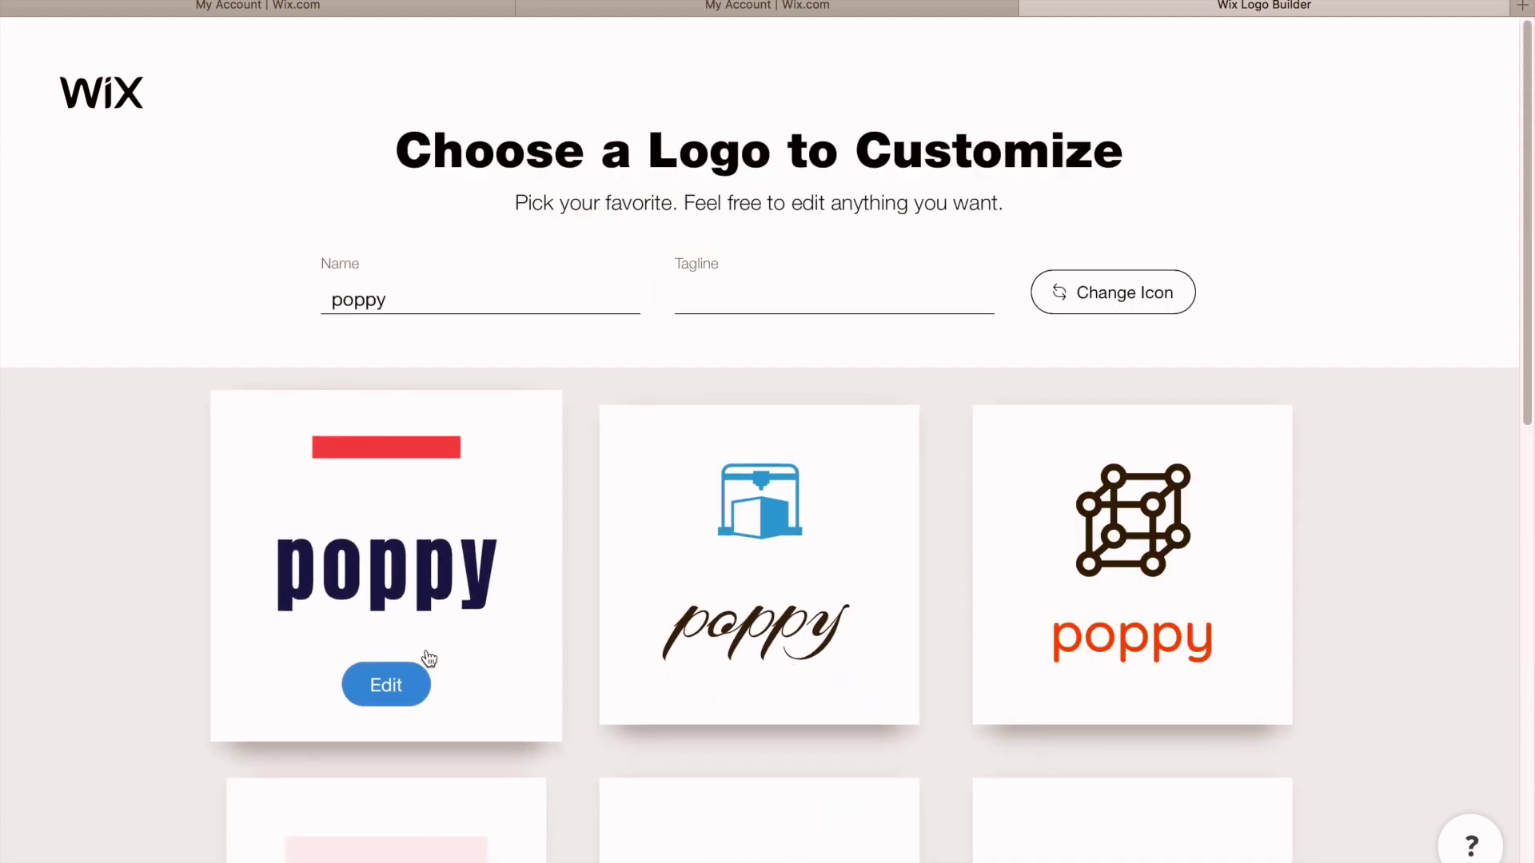
pyautogui.click(394, 689)
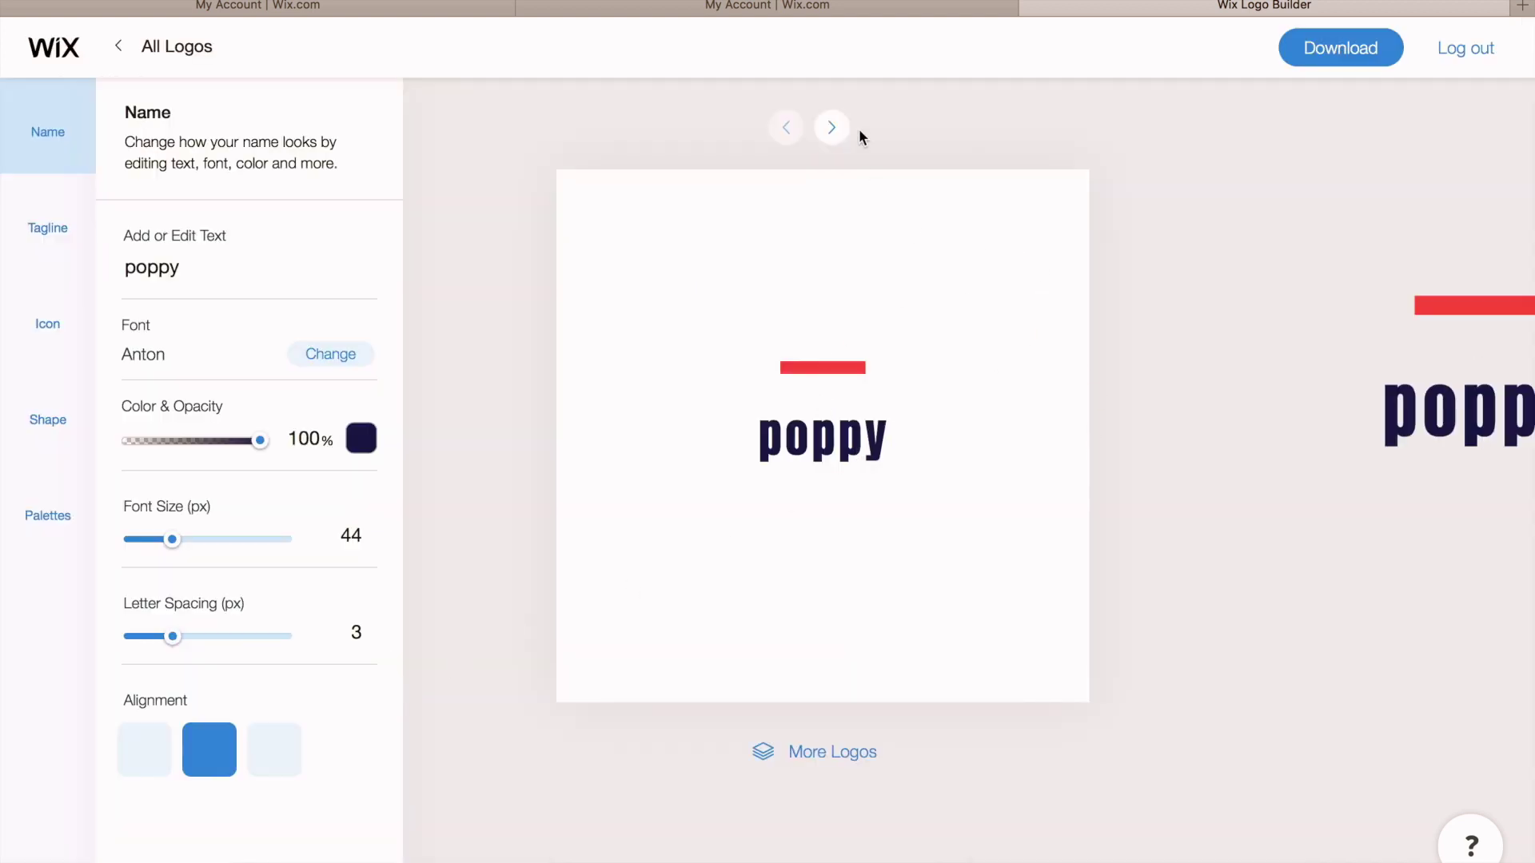
# Step: Examine the logo on the laptop, phone, shopping bag and card mockups, and return to the plain logo view
pyautogui.click(832, 129)
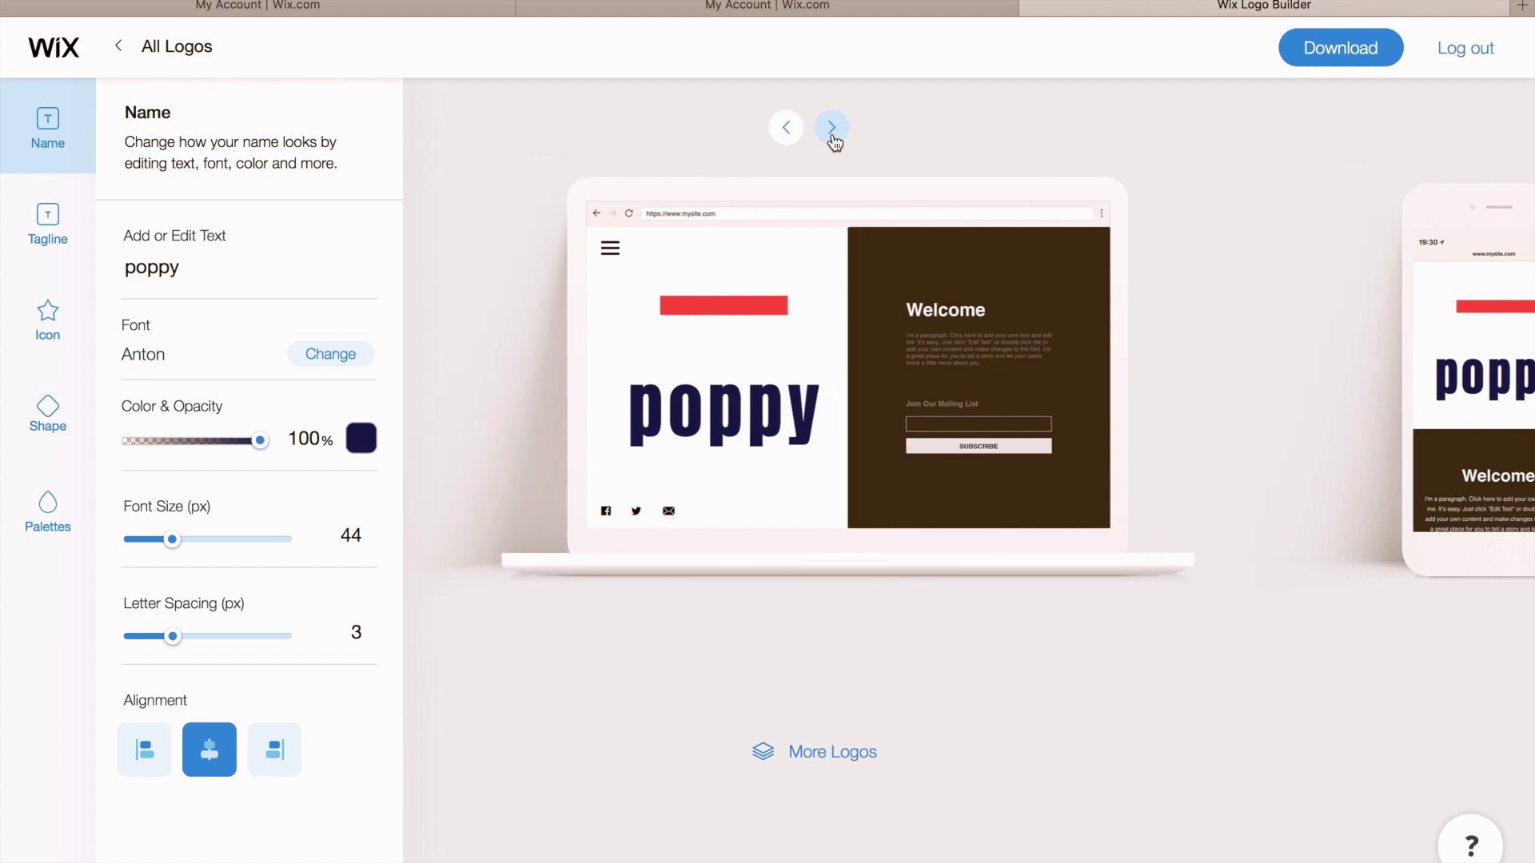
pyautogui.click(832, 130)
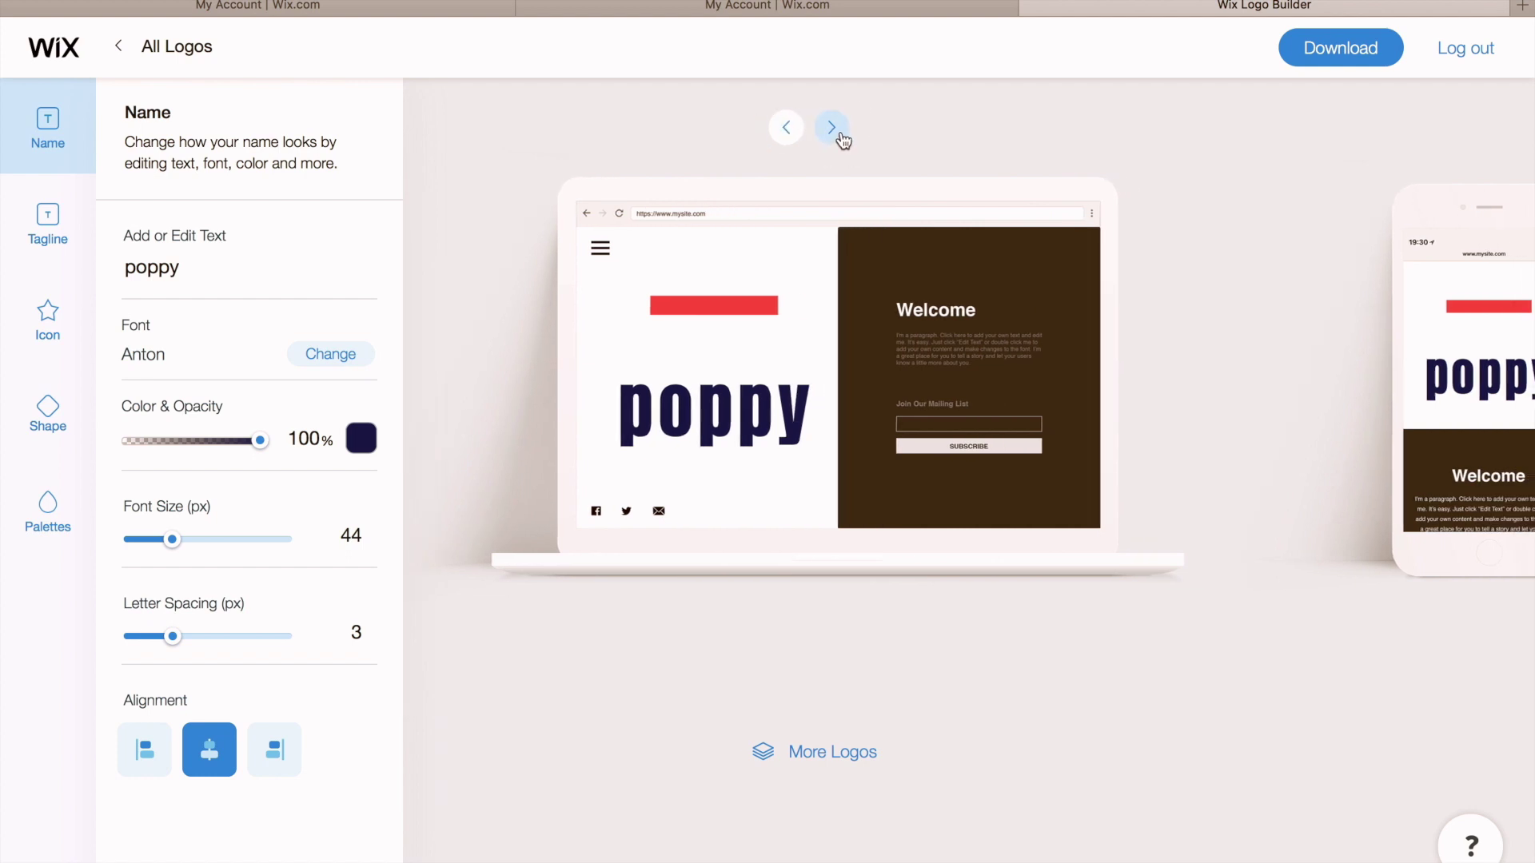
pyautogui.click(836, 133)
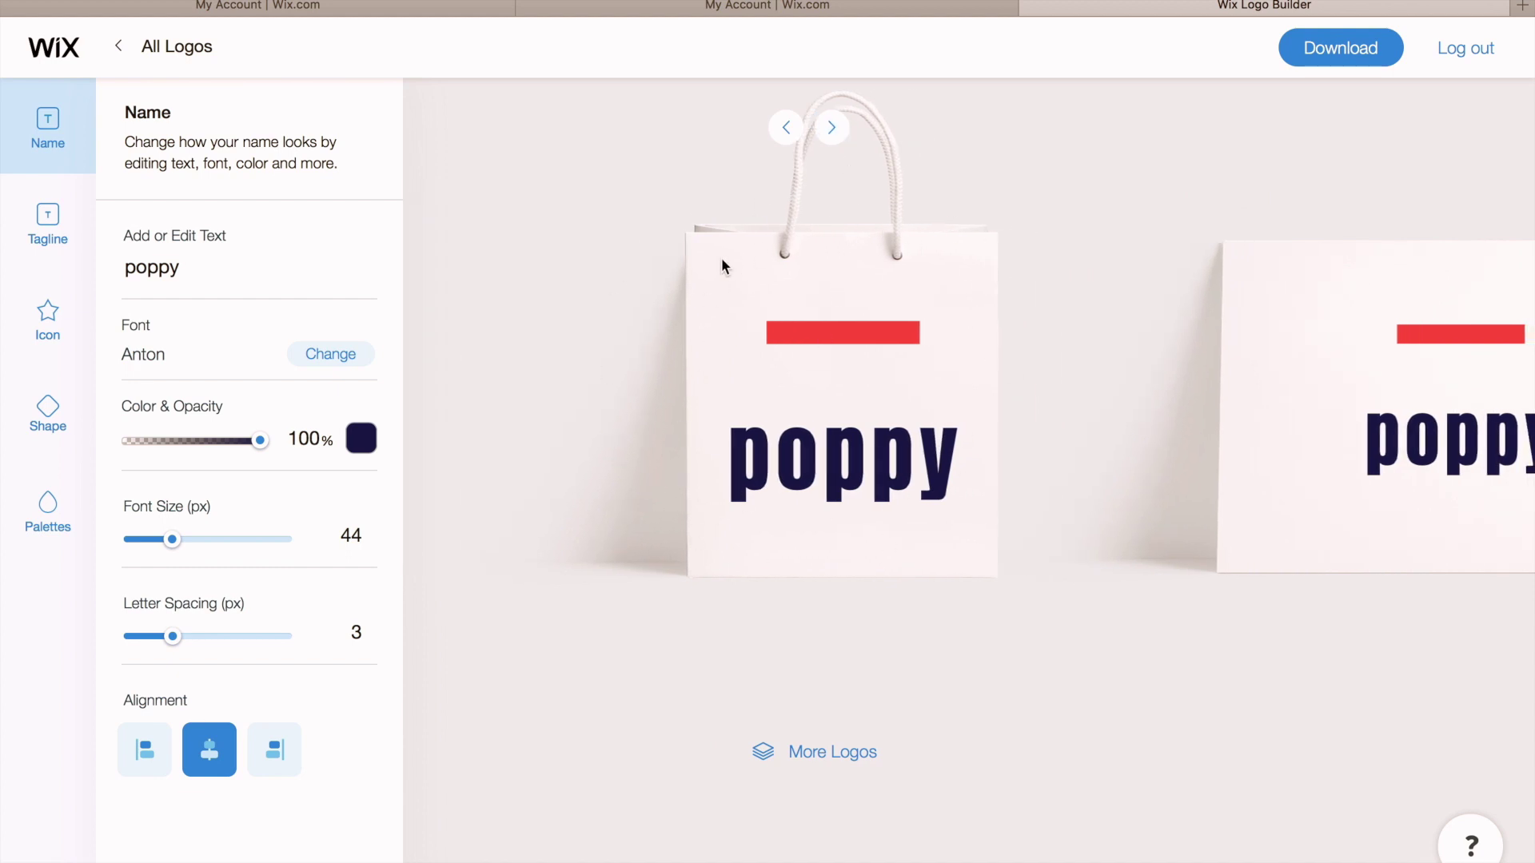
pyautogui.click(833, 127)
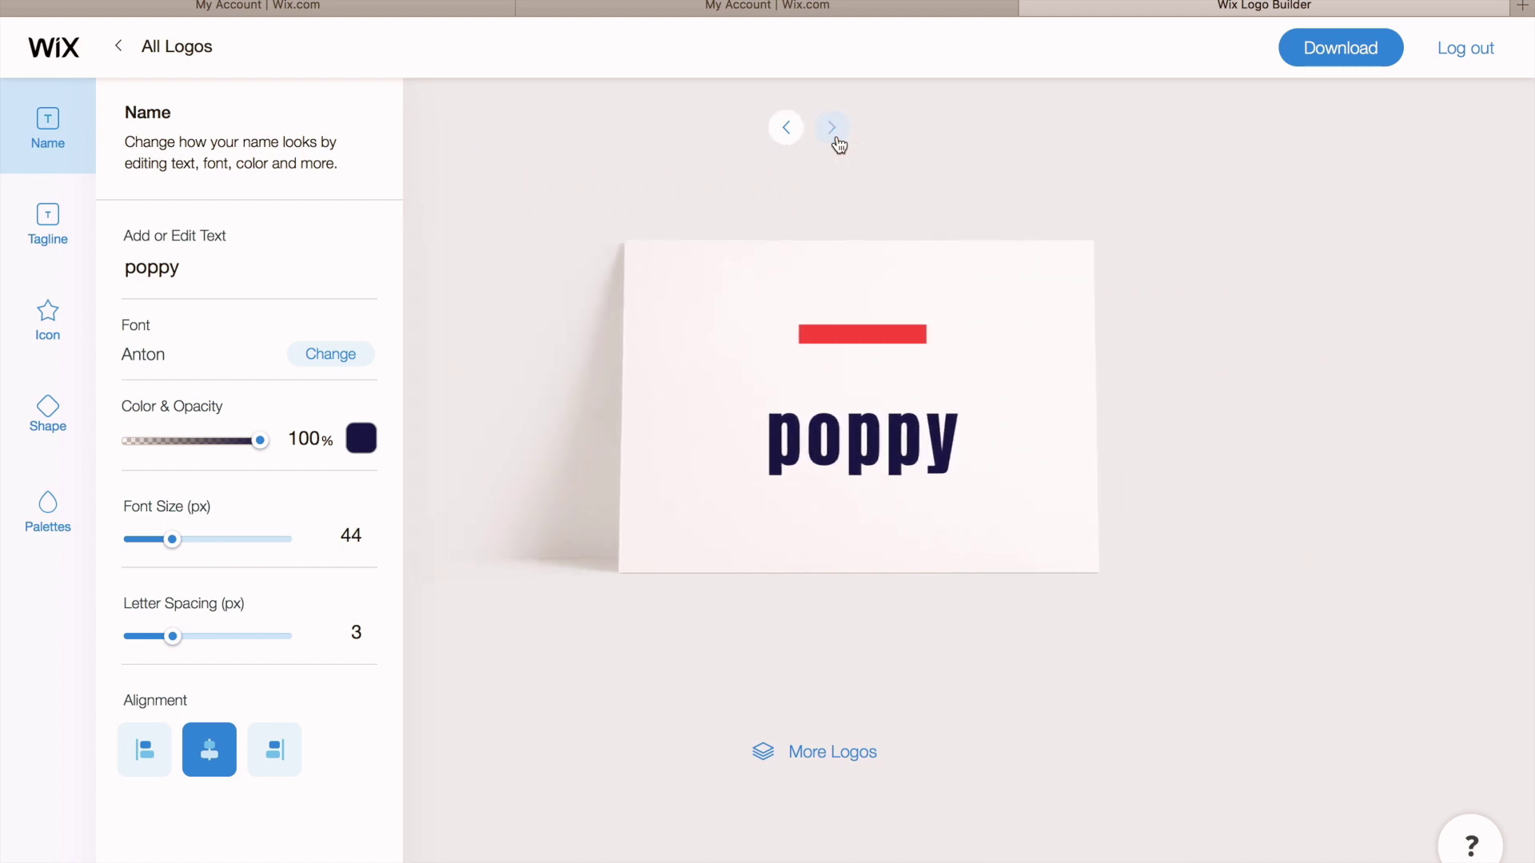
pyautogui.click(784, 129)
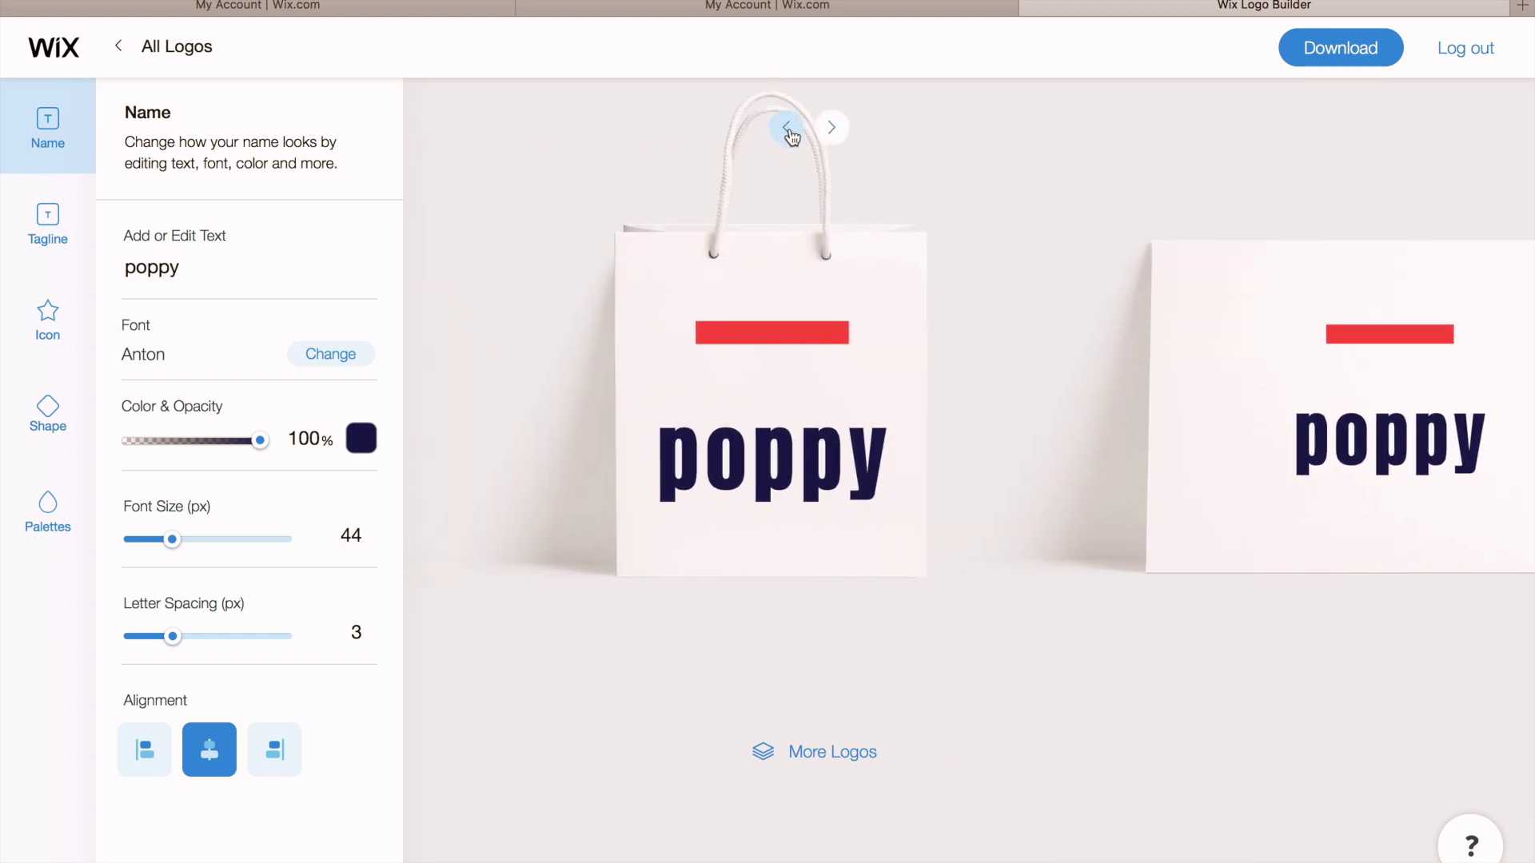
pyautogui.click(788, 128)
pyautogui.click(787, 128)
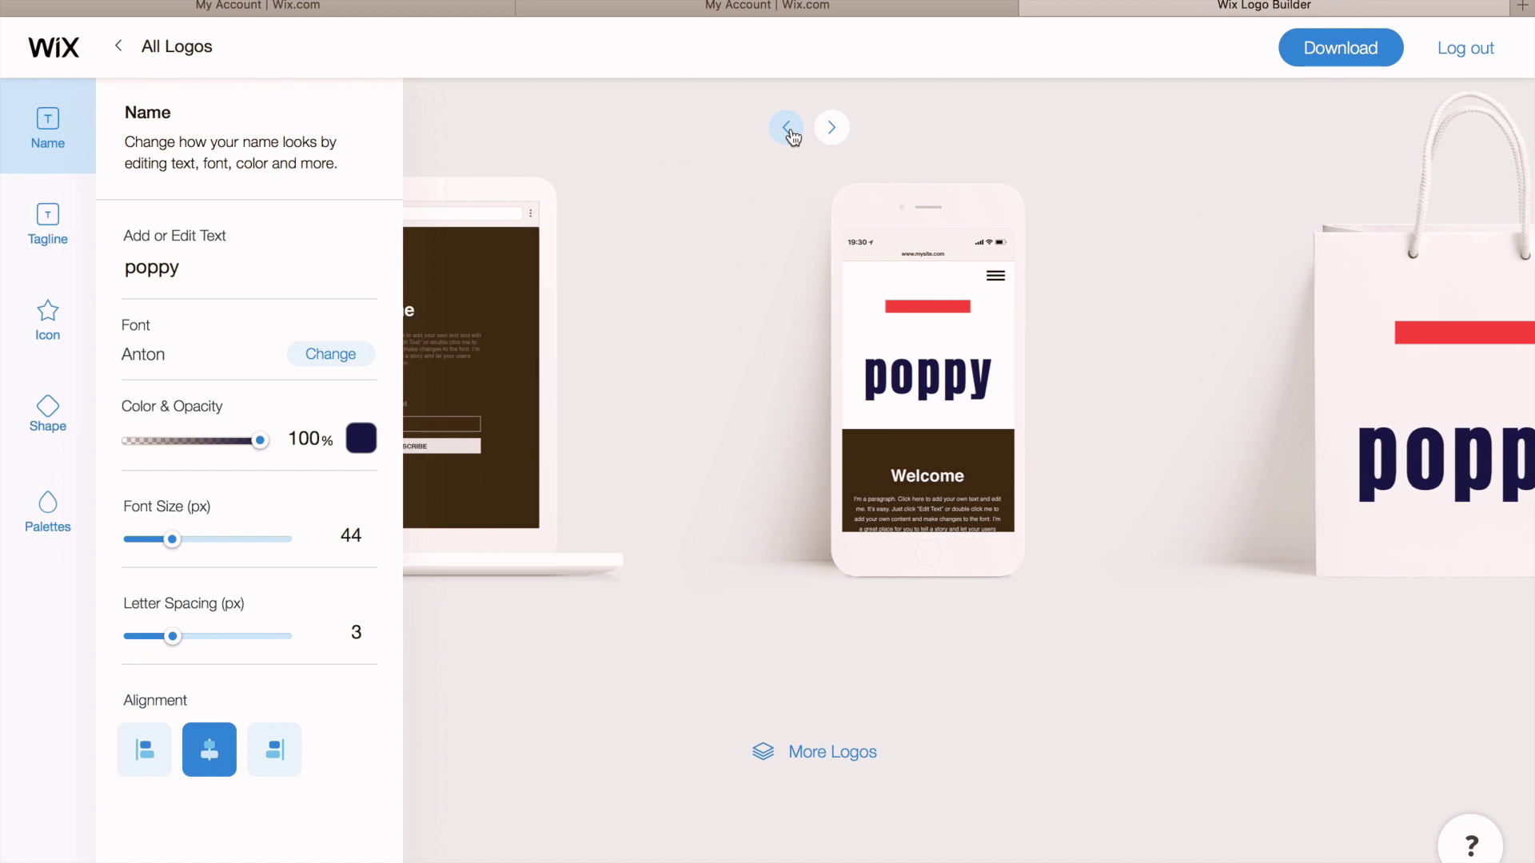
pyautogui.click(787, 128)
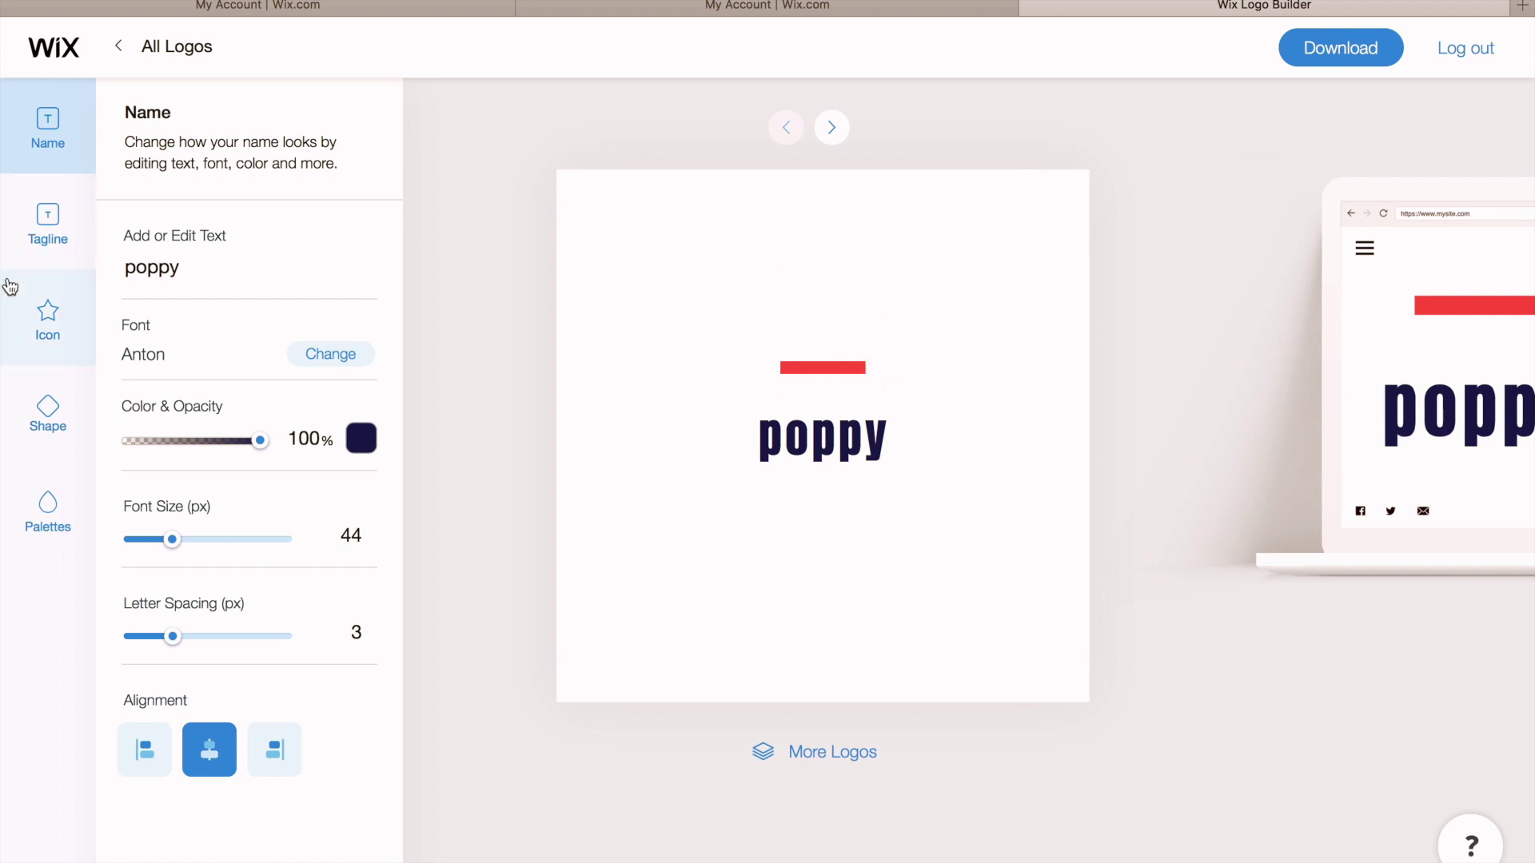
# Step: Search icons for "3d", choose the outlined cube with three connected nodes, and show the icon in the logo
pyautogui.click(45, 309)
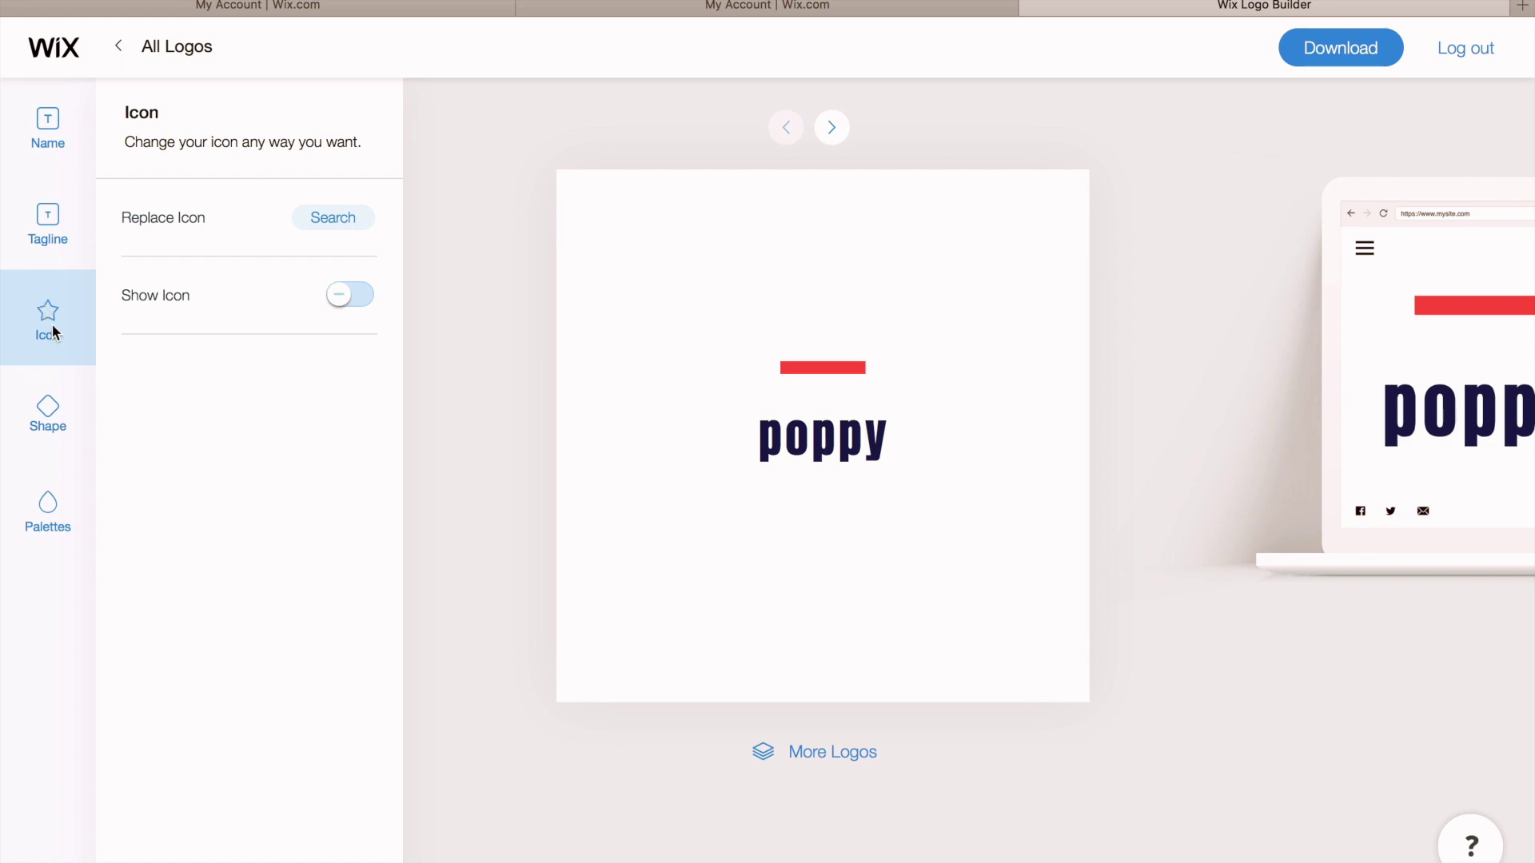
pyautogui.click(332, 221)
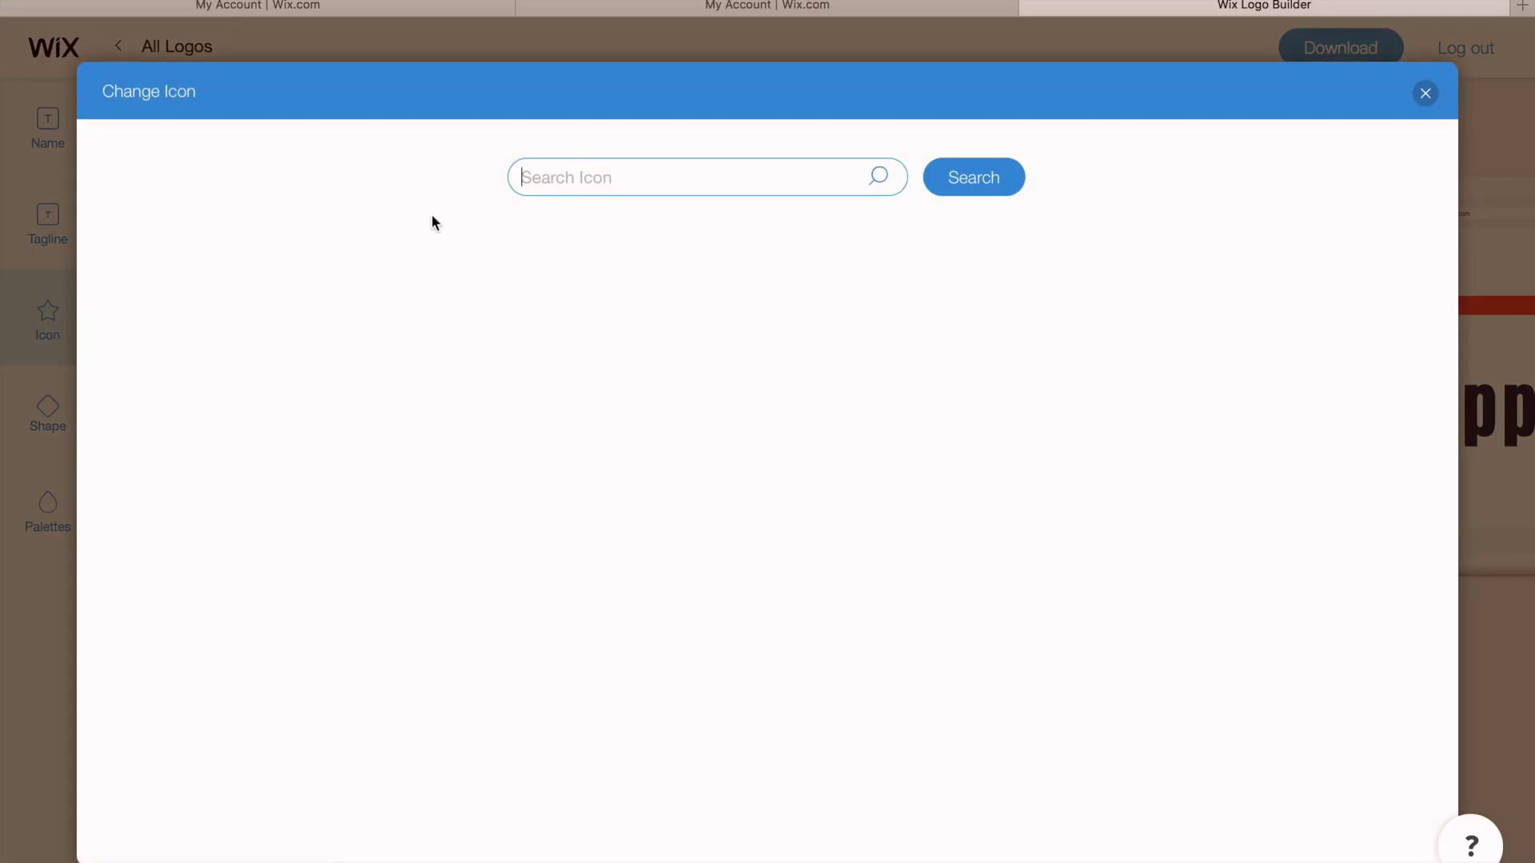
pyautogui.write('3d')
pyautogui.click(995, 179)
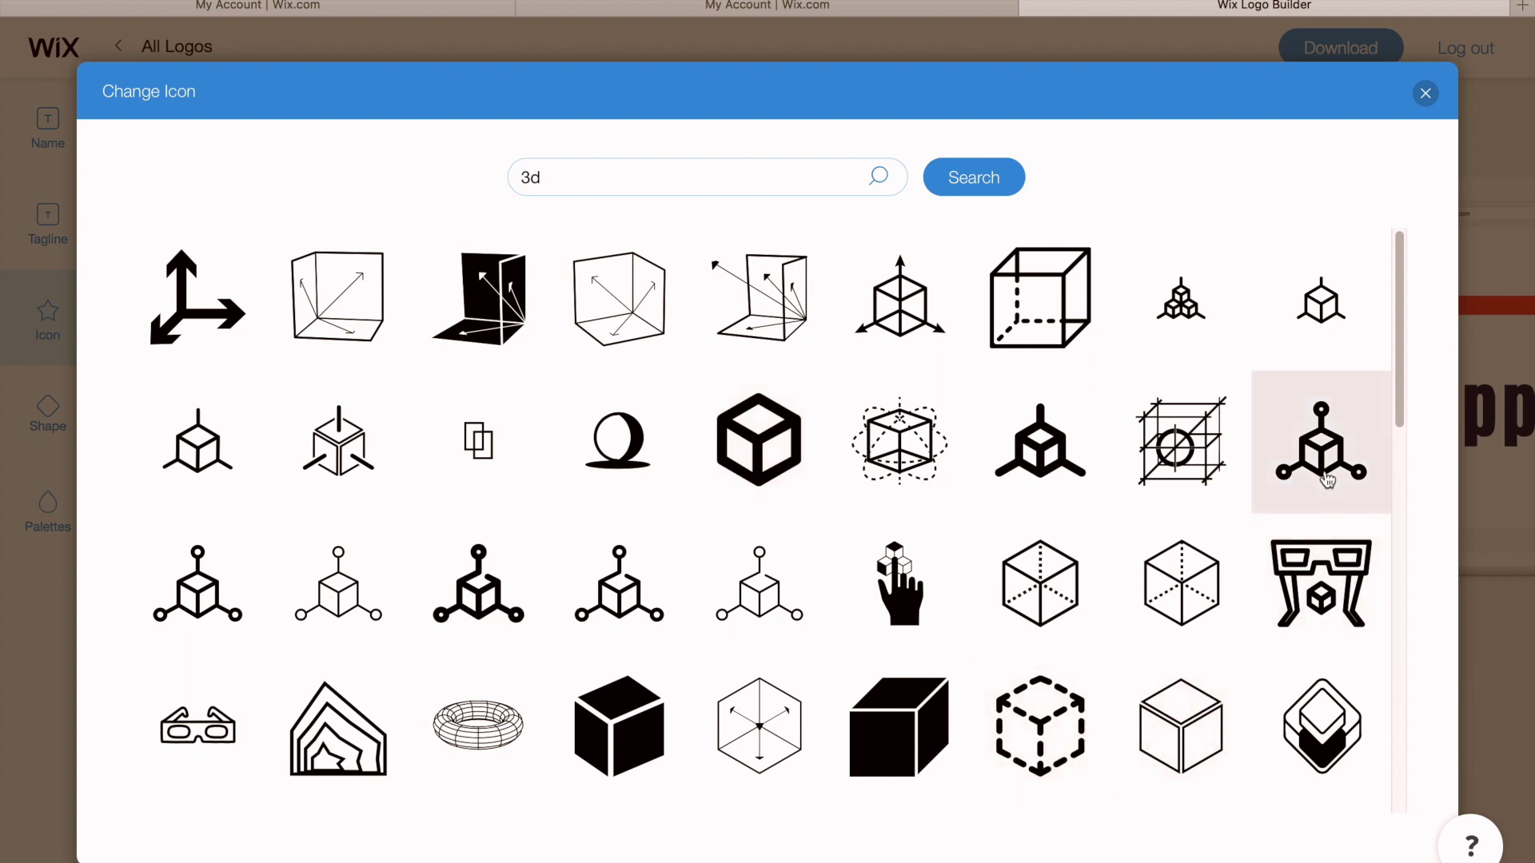
pyautogui.click(200, 583)
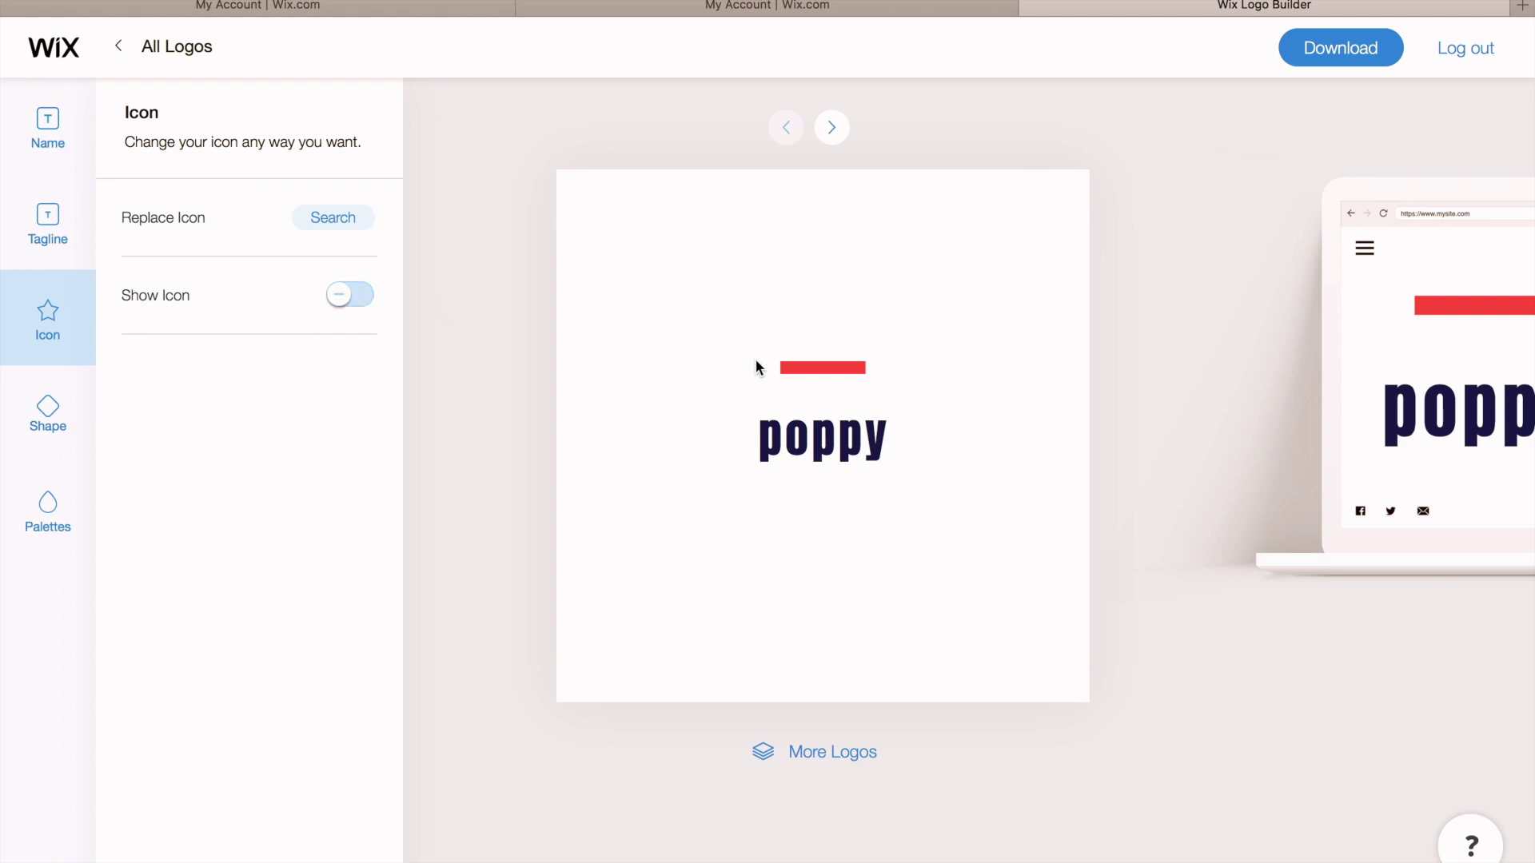
pyautogui.click(366, 307)
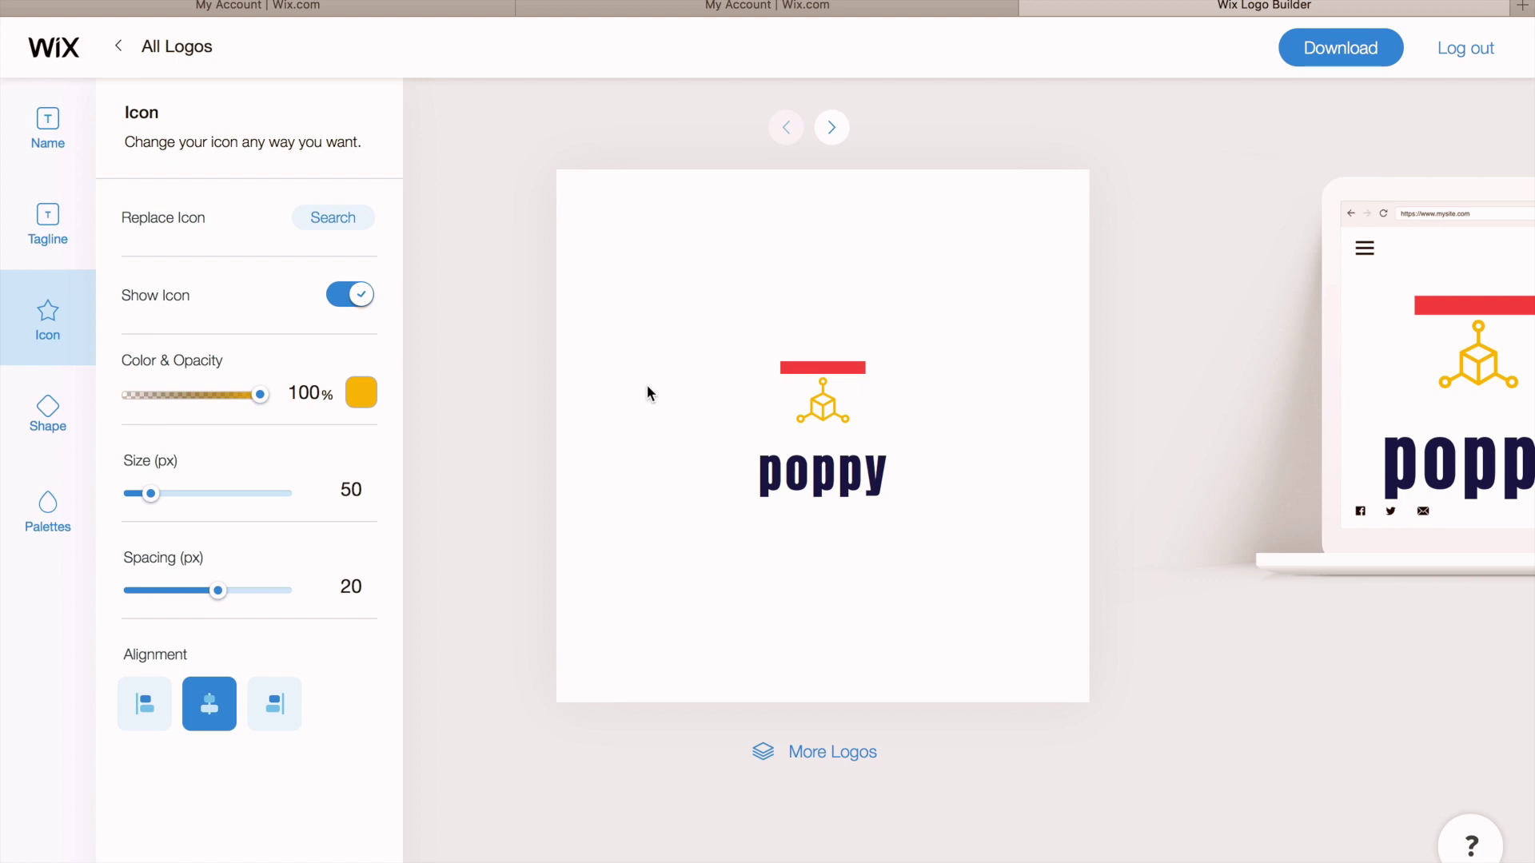
# Step: Compare the circle and square types for the logo's red shape and choose the circle
pyautogui.click(40, 439)
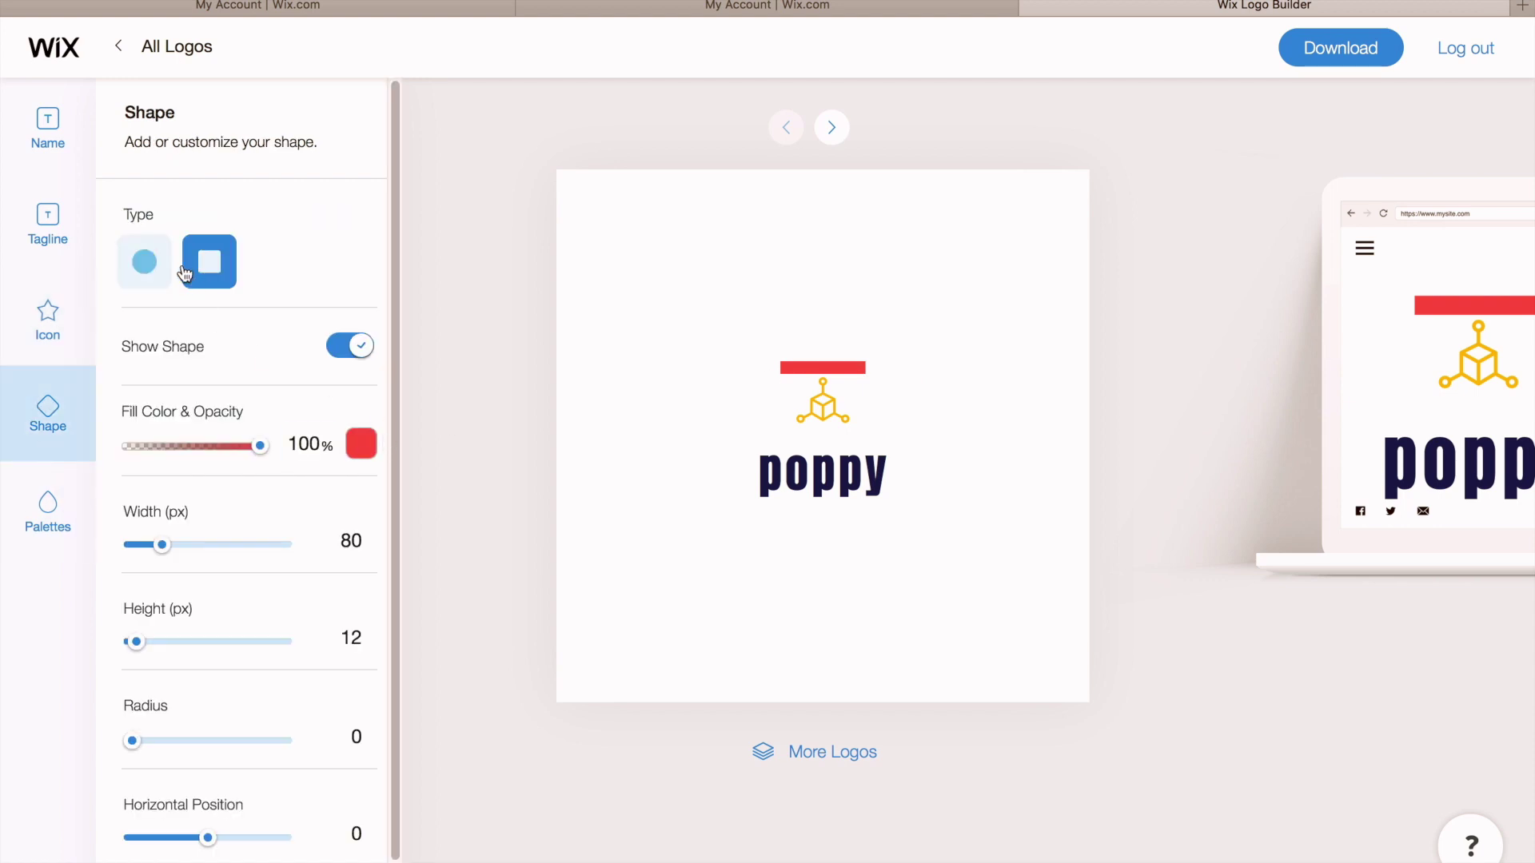
pyautogui.click(147, 276)
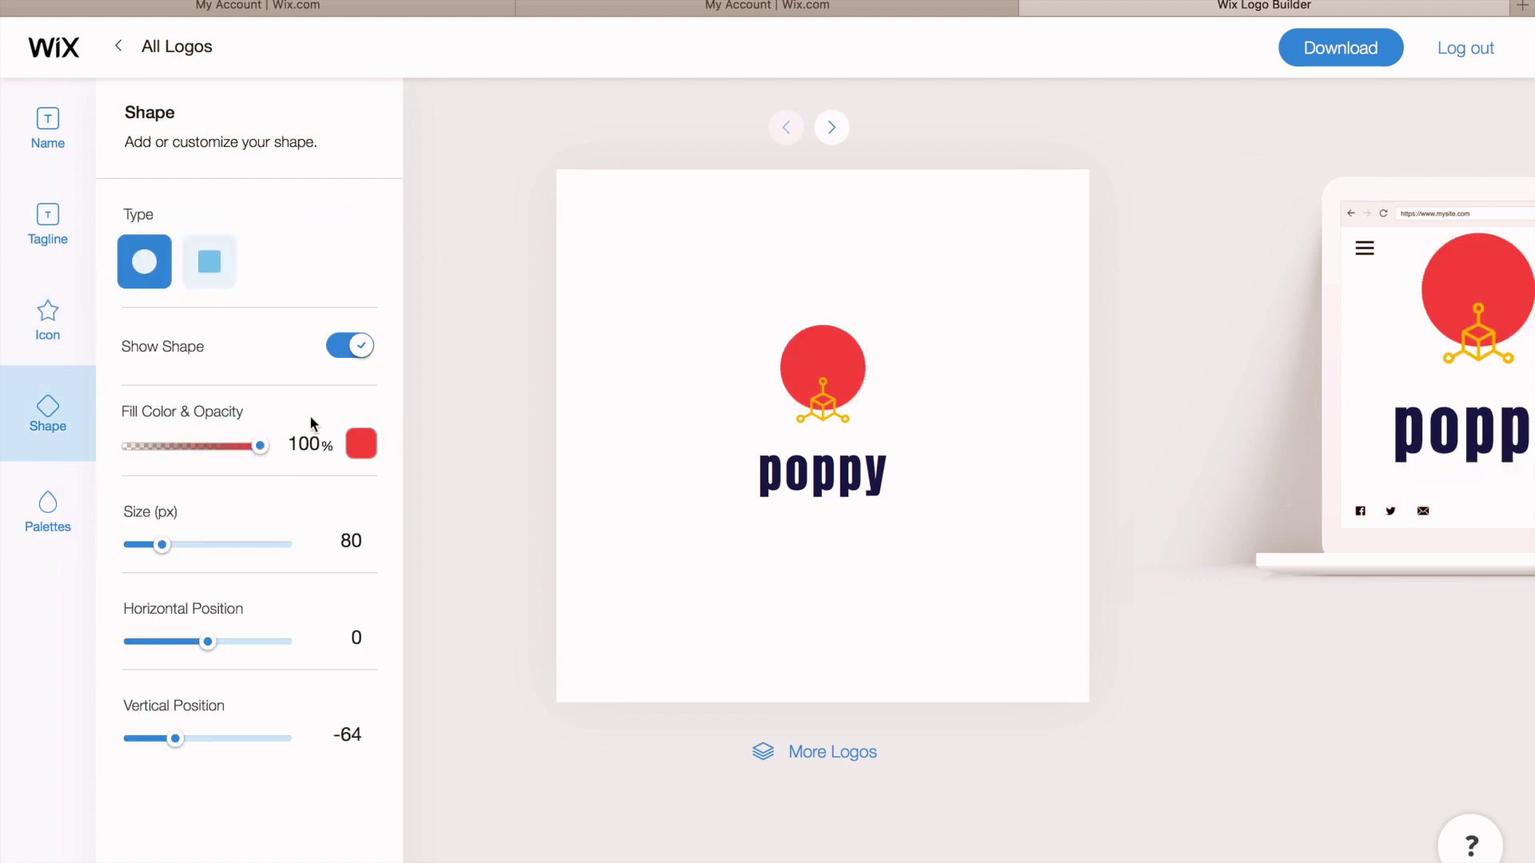
pyautogui.click(211, 274)
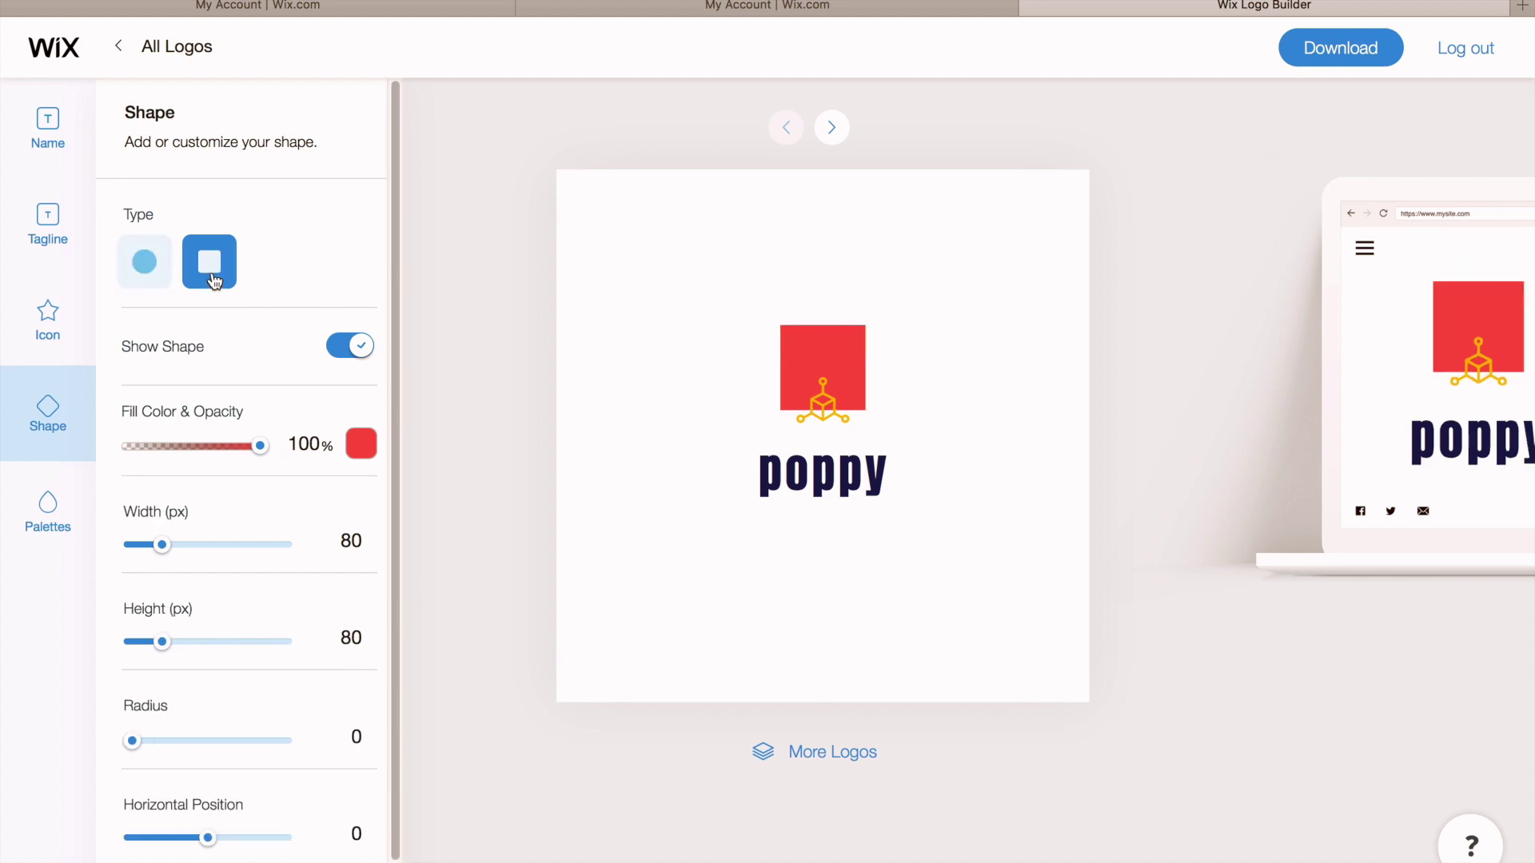
pyautogui.click(146, 262)
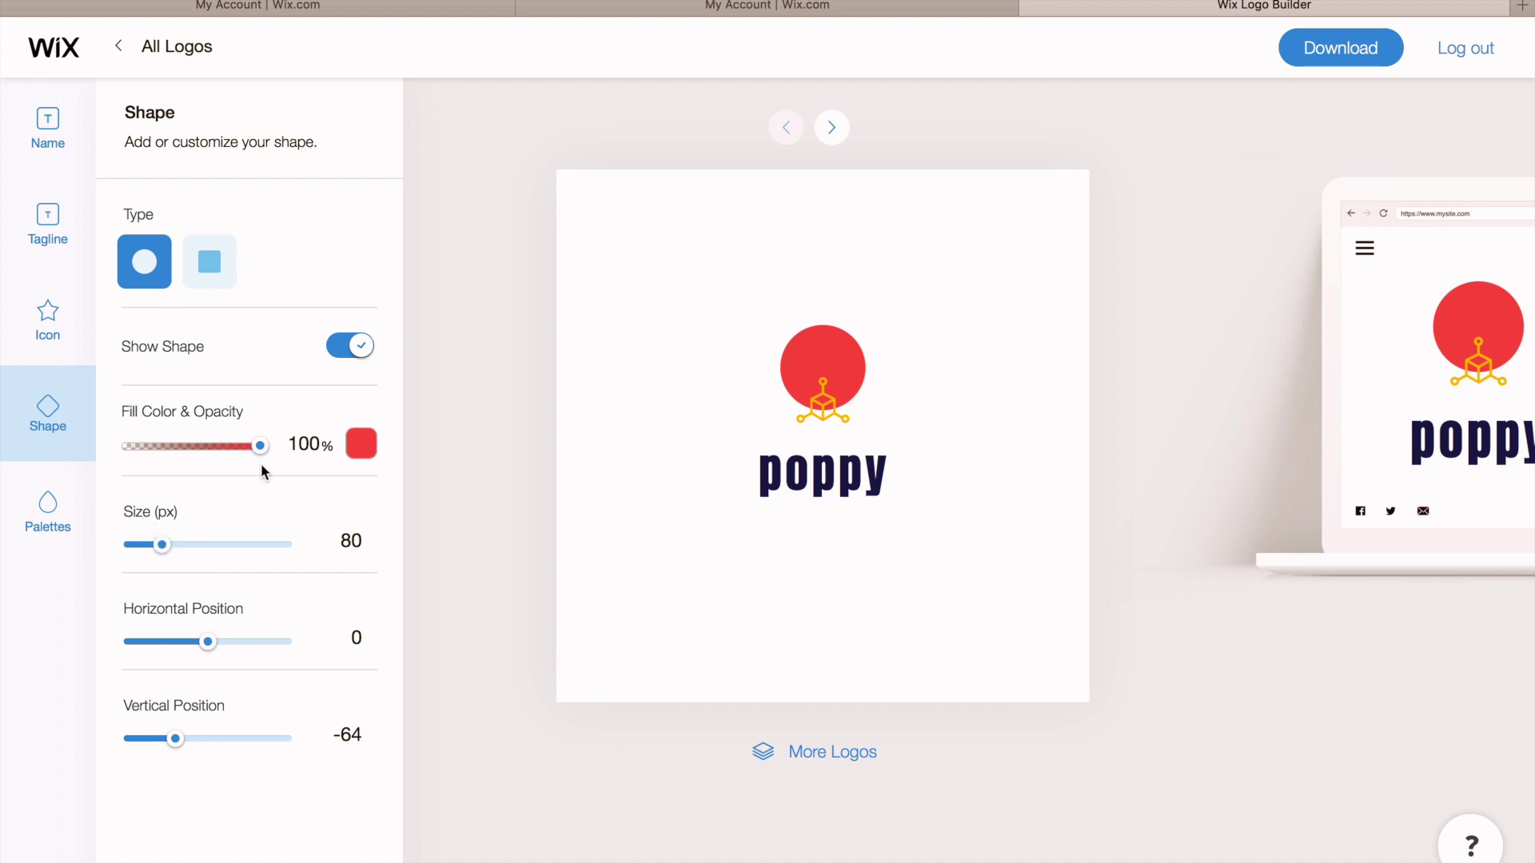
# Step: Try a lower fill opacity on the circle, return it to 100%, and hide and show the shape again
pyautogui.moveTo(261, 446); pyautogui.dragTo(315, 463)
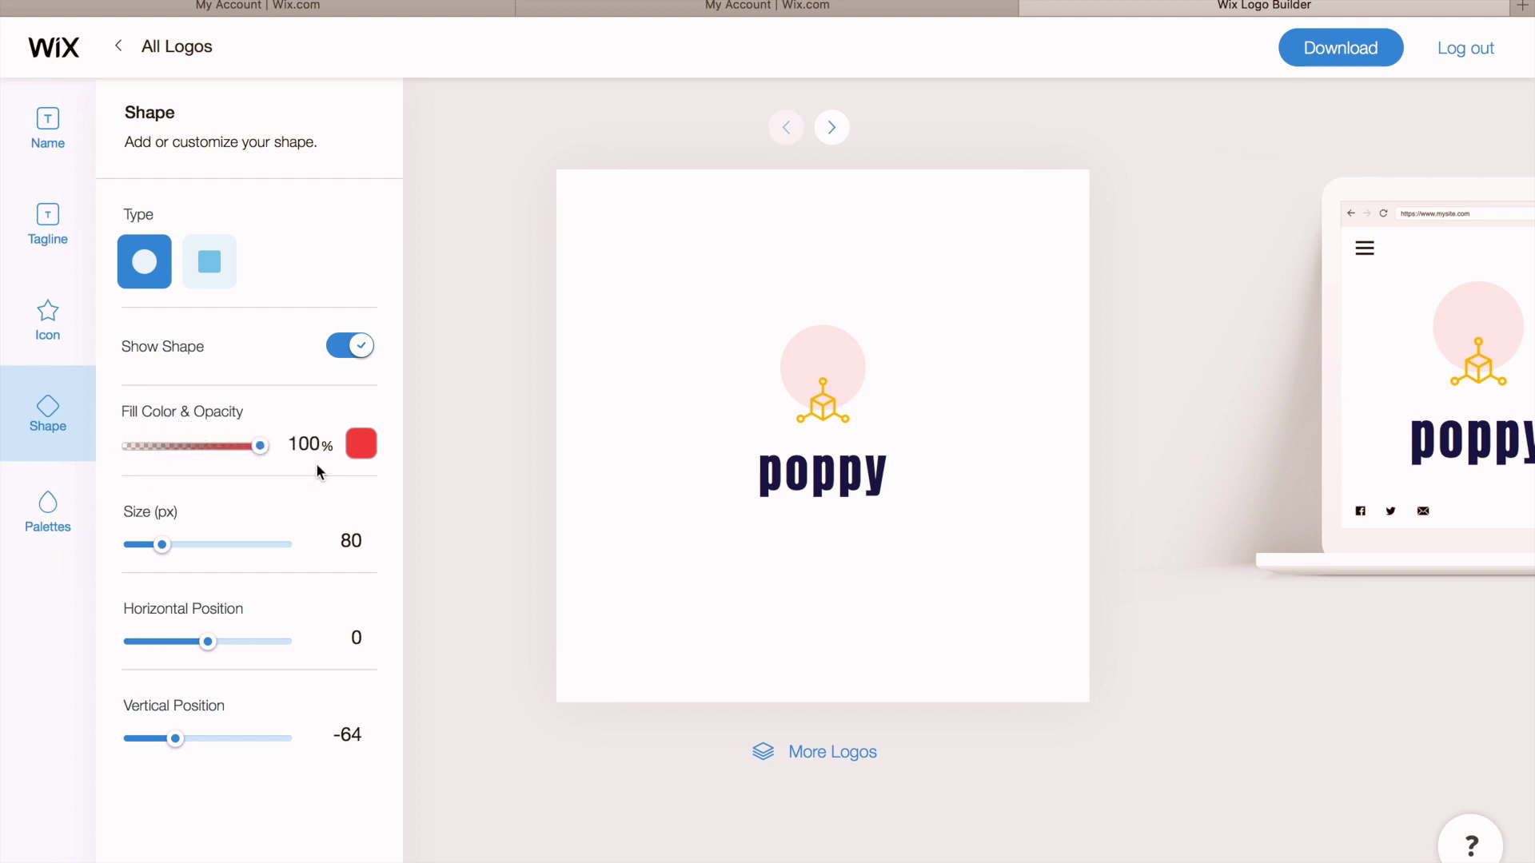
pyautogui.click(340, 345)
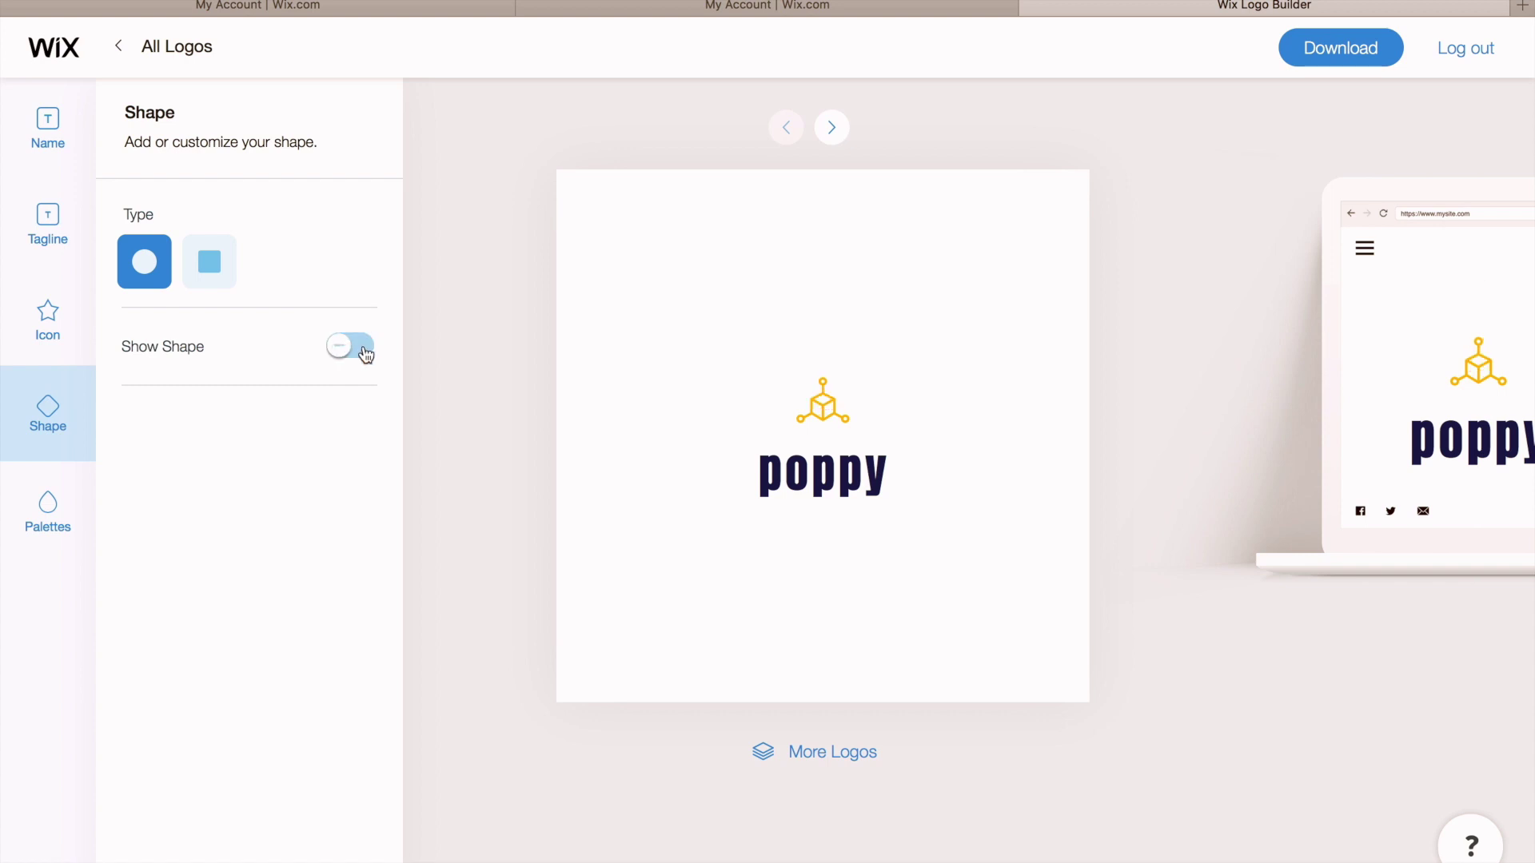
pyautogui.click(364, 351)
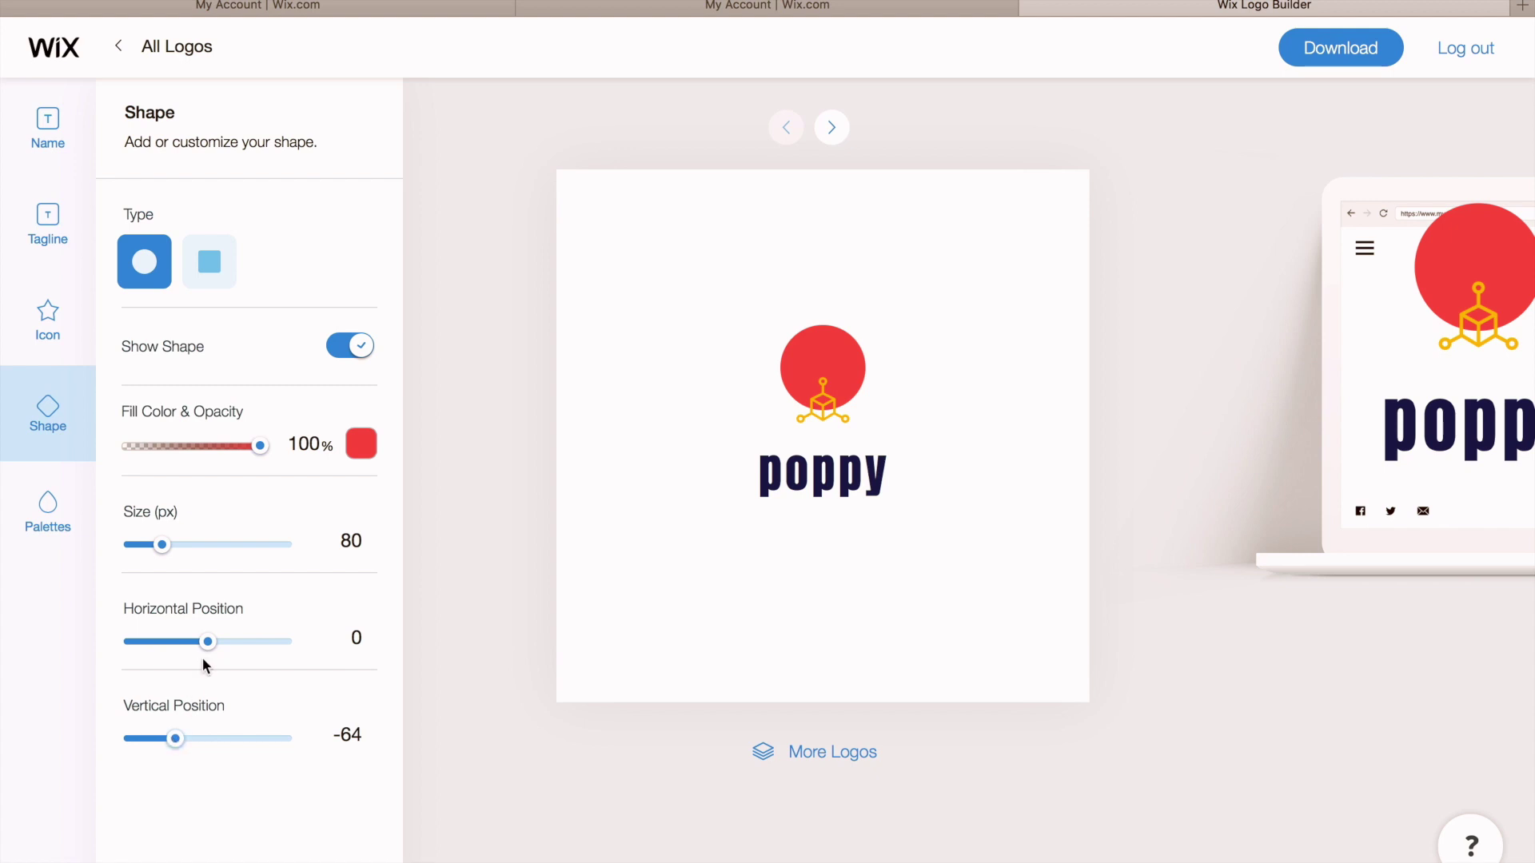
# Step: Try a horizontal position of -1 for the circle and different reds for its fill, ending on #e34141
pyautogui.moveTo(209, 646)
pyautogui.mouseDown()
pyautogui.moveTo(275, 639)
pyautogui.moveTo(159, 639)
pyautogui.moveTo(271, 644)
pyautogui.moveTo(189, 648)
pyautogui.moveTo(207, 644)
pyautogui.mouseUp()
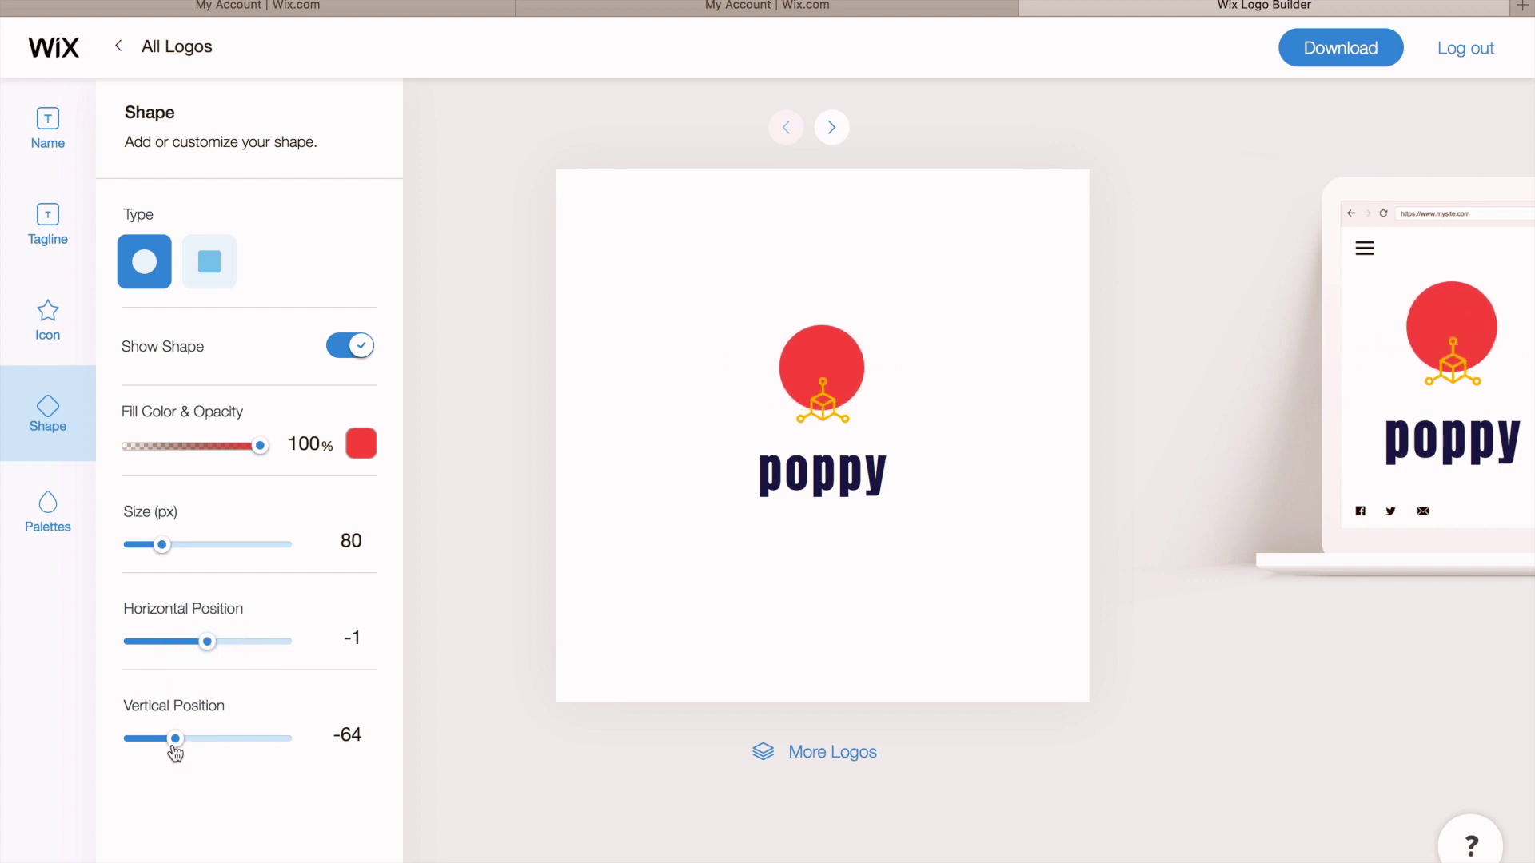
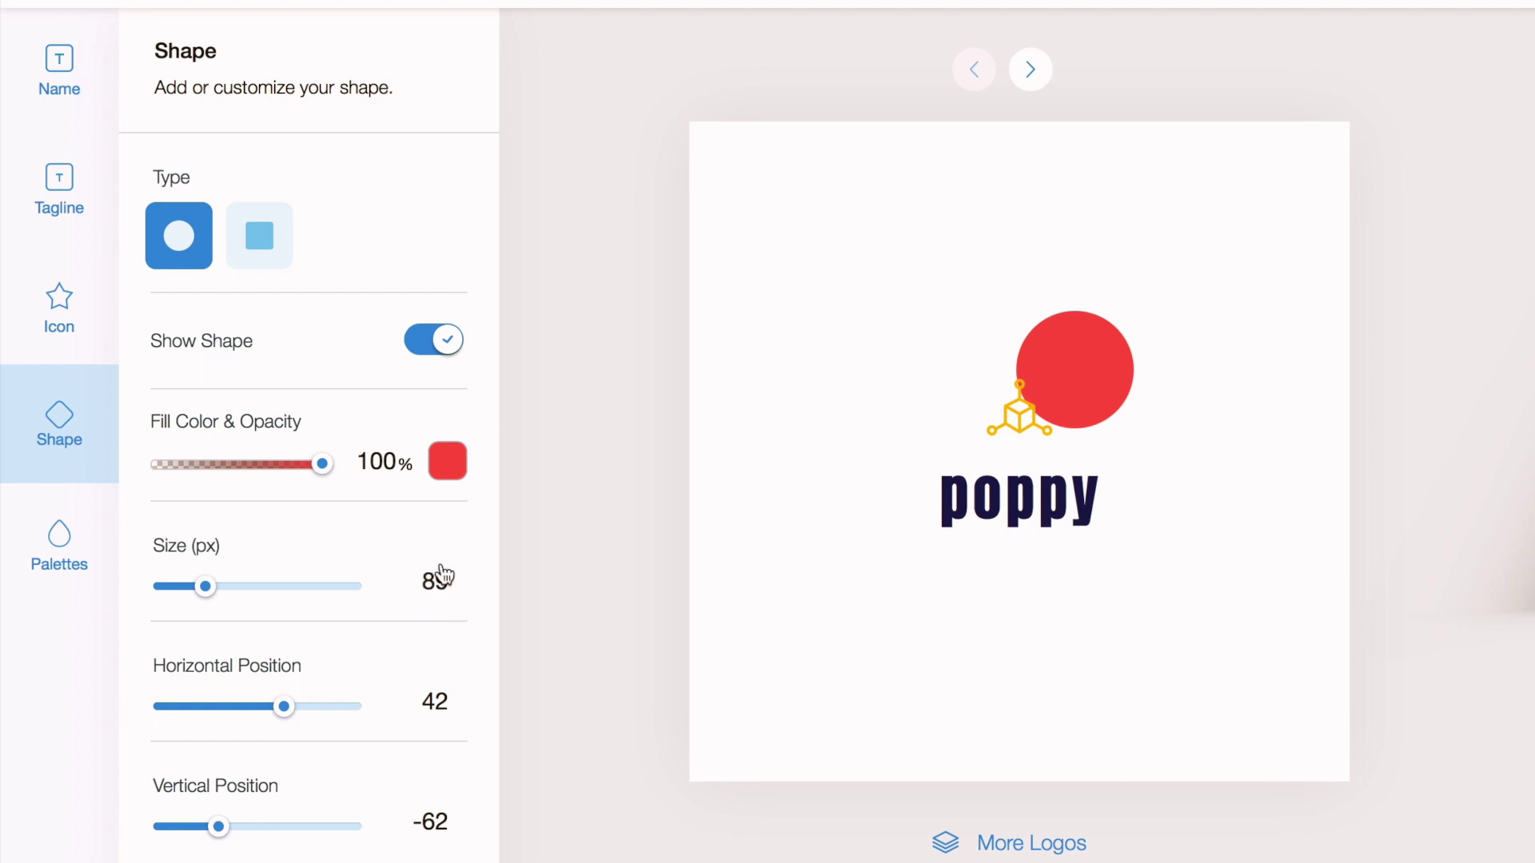
pyautogui.click(448, 461)
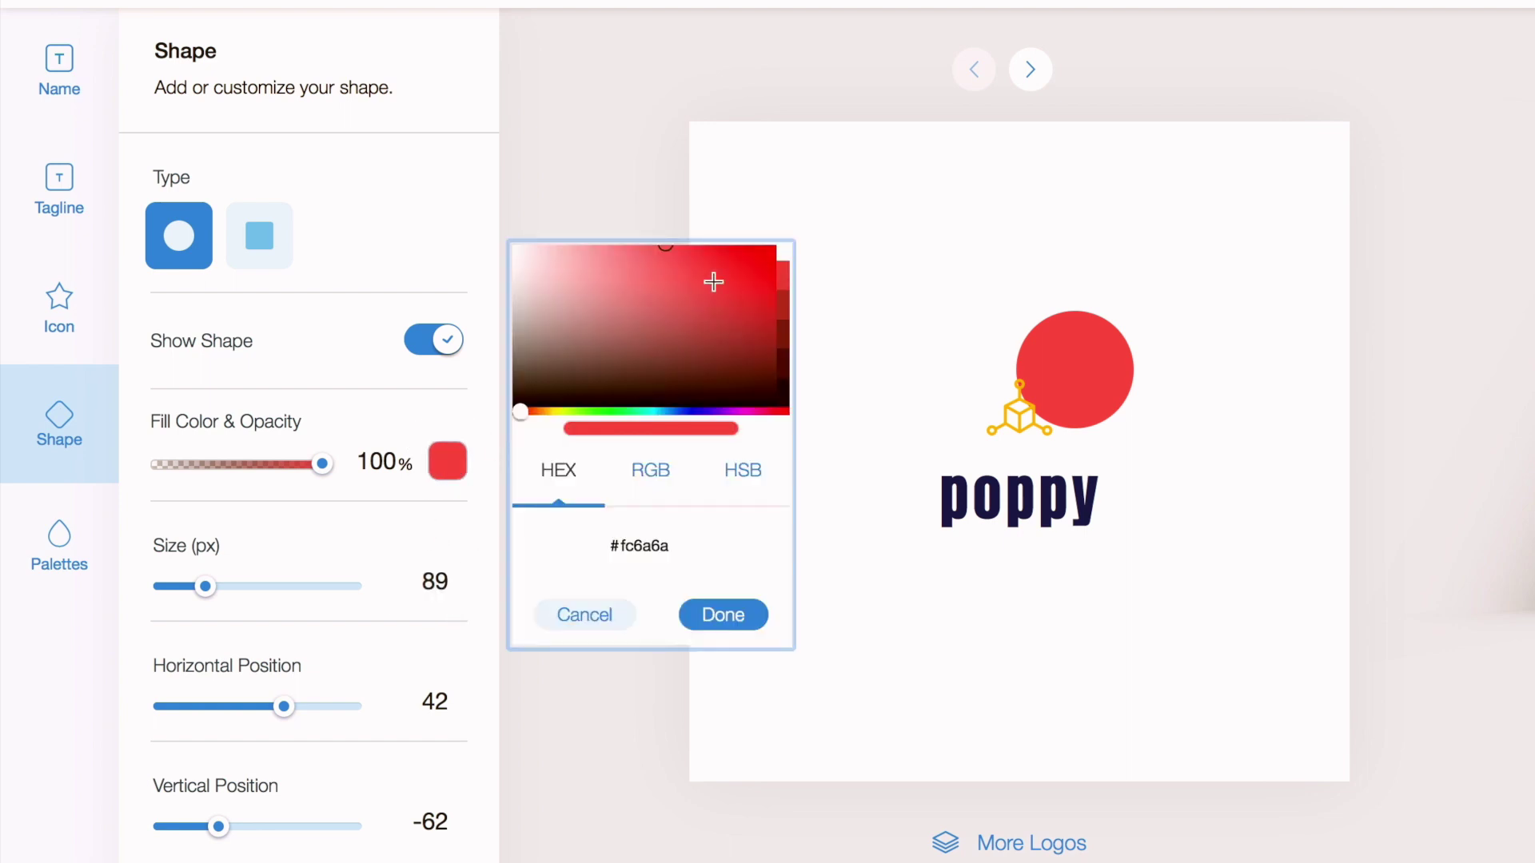
pyautogui.moveTo(671, 250); pyautogui.dragTo(726, 350)
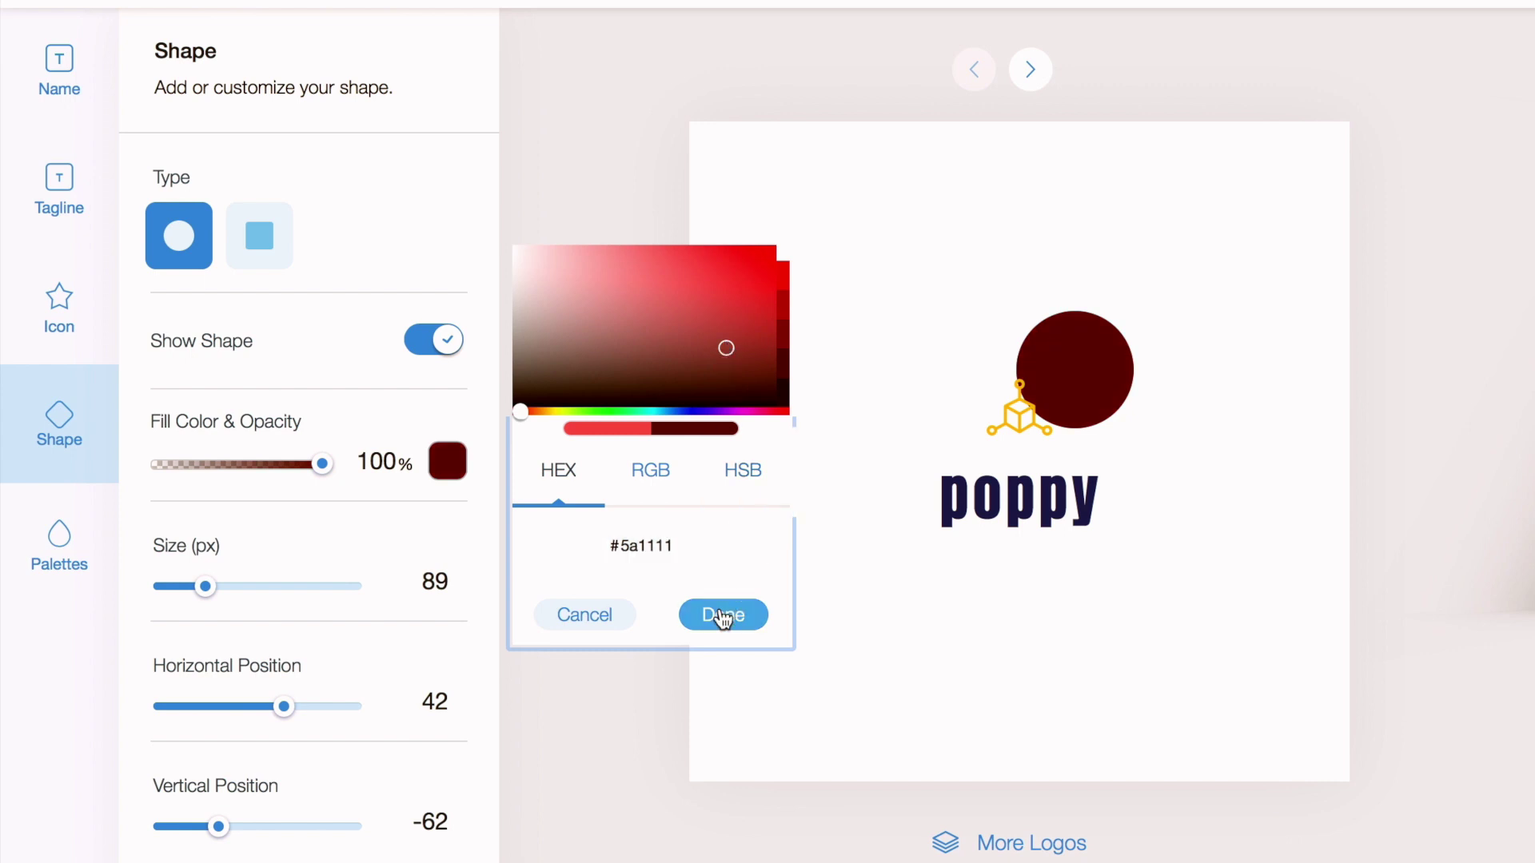
pyautogui.moveTo(726, 346)
pyautogui.mouseDown()
pyautogui.moveTo(627, 291)
pyautogui.moveTo(767, 288)
pyautogui.moveTo(777, 310)
pyautogui.moveTo(733, 295)
pyautogui.moveTo(747, 277)
pyautogui.mouseUp()
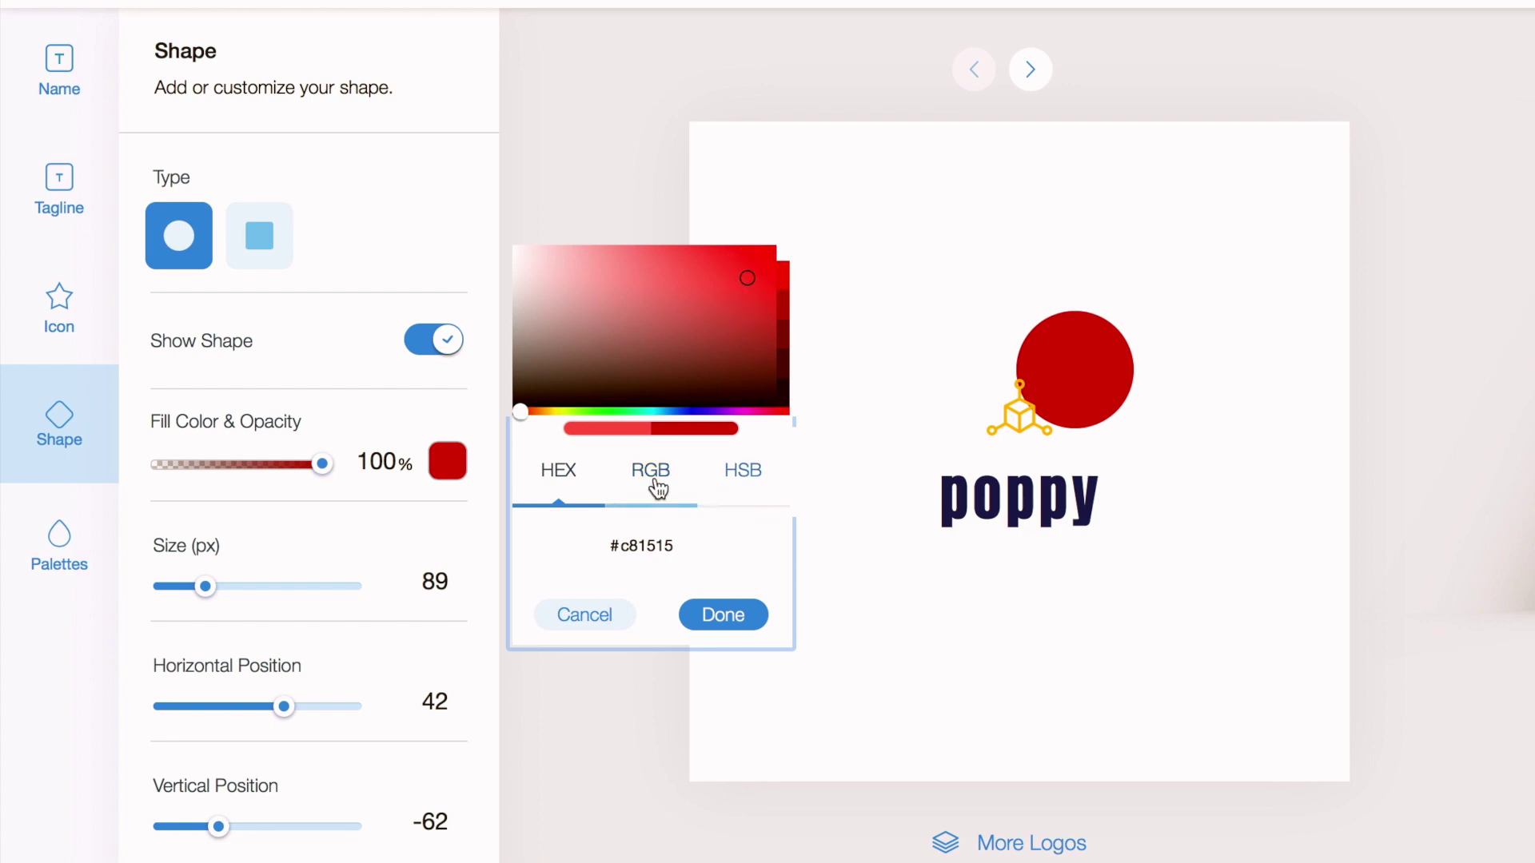
pyautogui.click(746, 483)
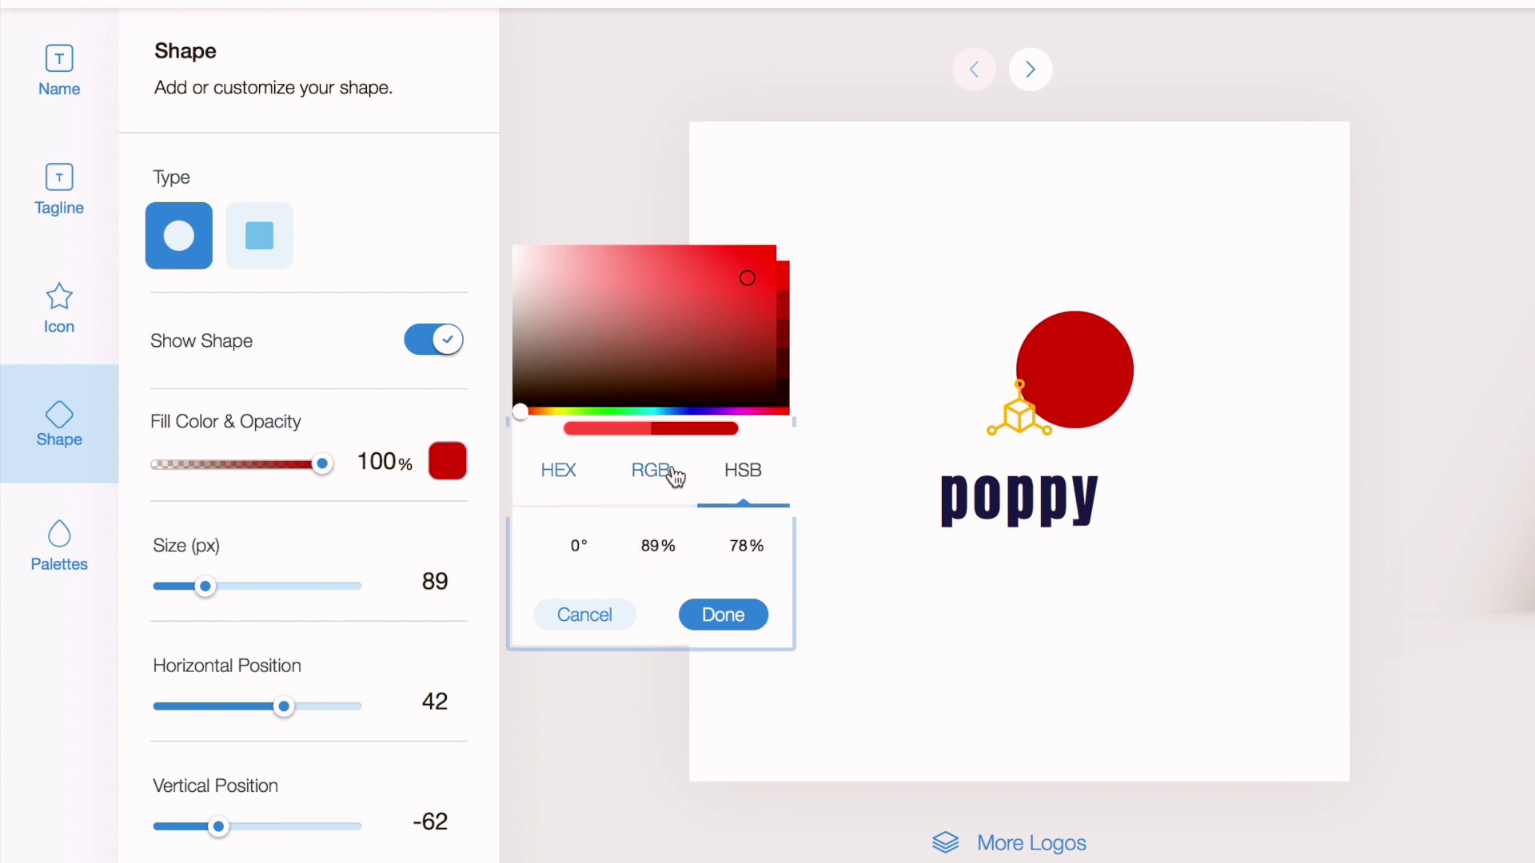
pyautogui.click(582, 473)
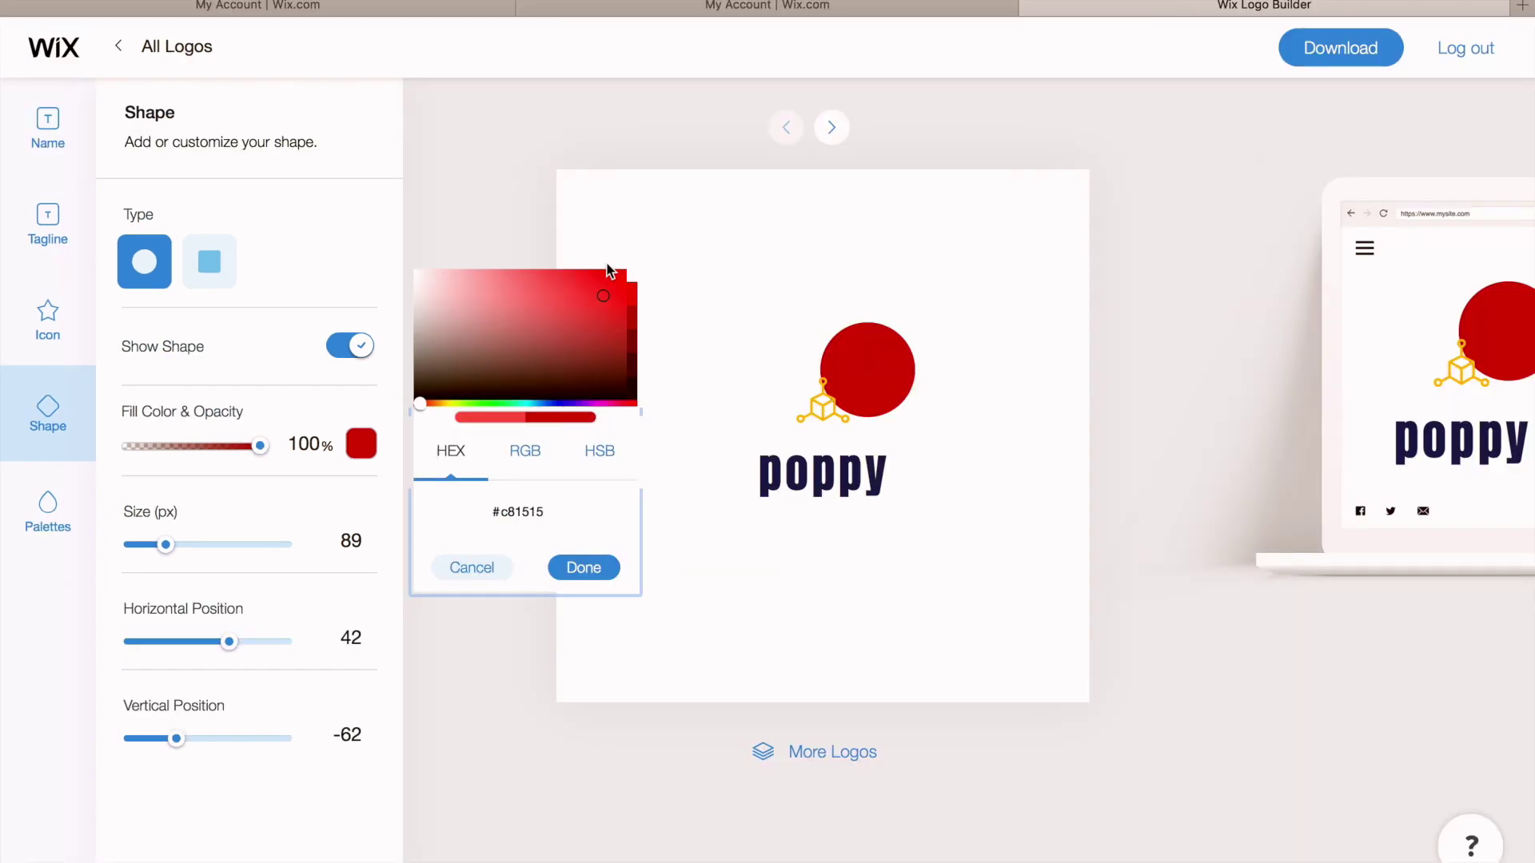
pyautogui.click(561, 282)
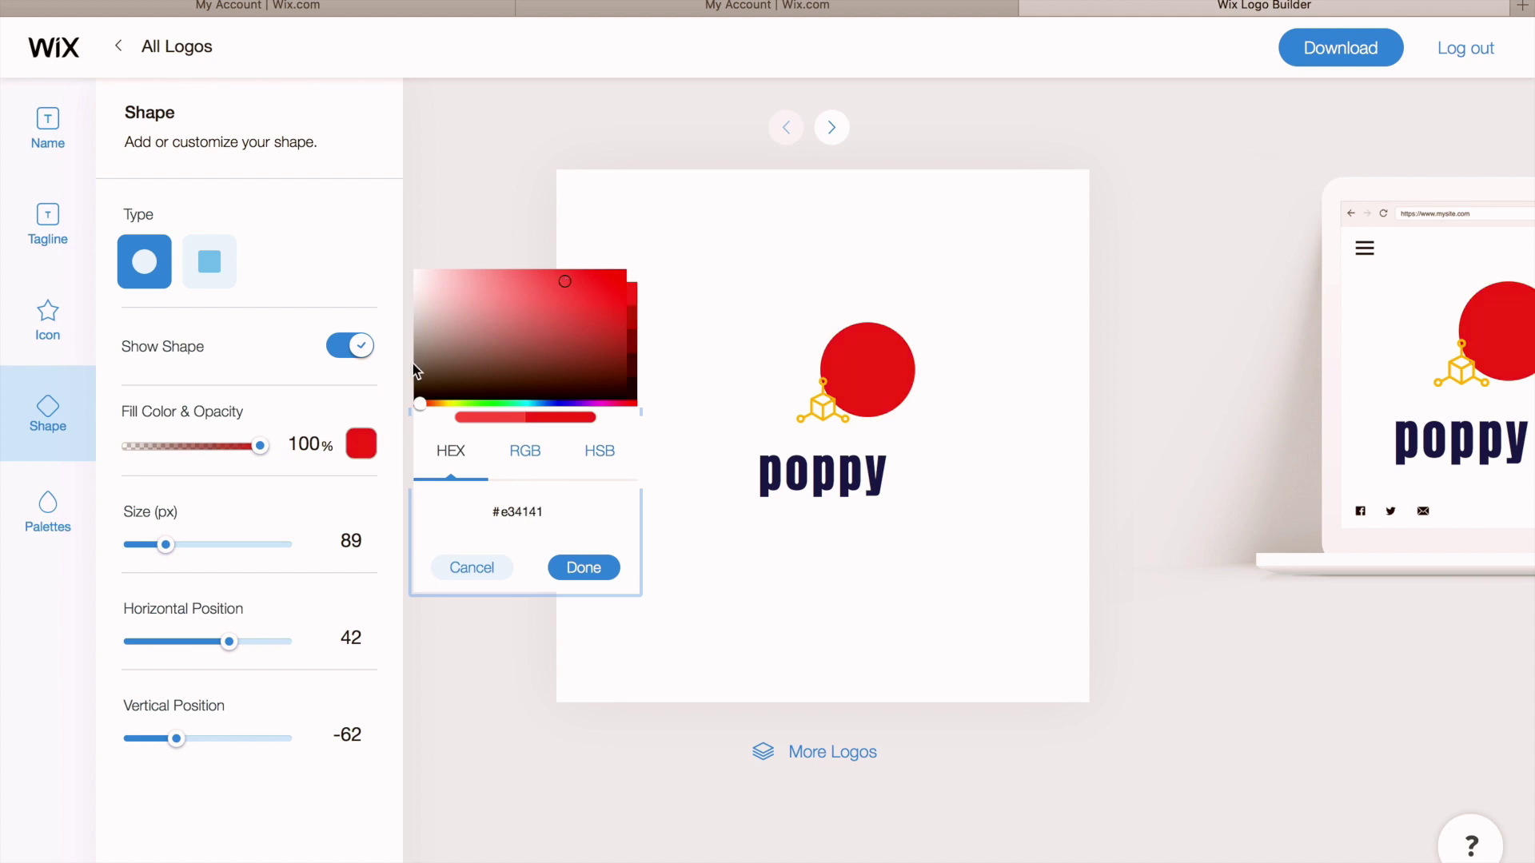
# Step: Try the Ski Chalet, Jack Frost and Leaf Love color palettes on the logo and choose Bubblegum Pop
pyautogui.click(49, 507)
pyautogui.click(50, 507)
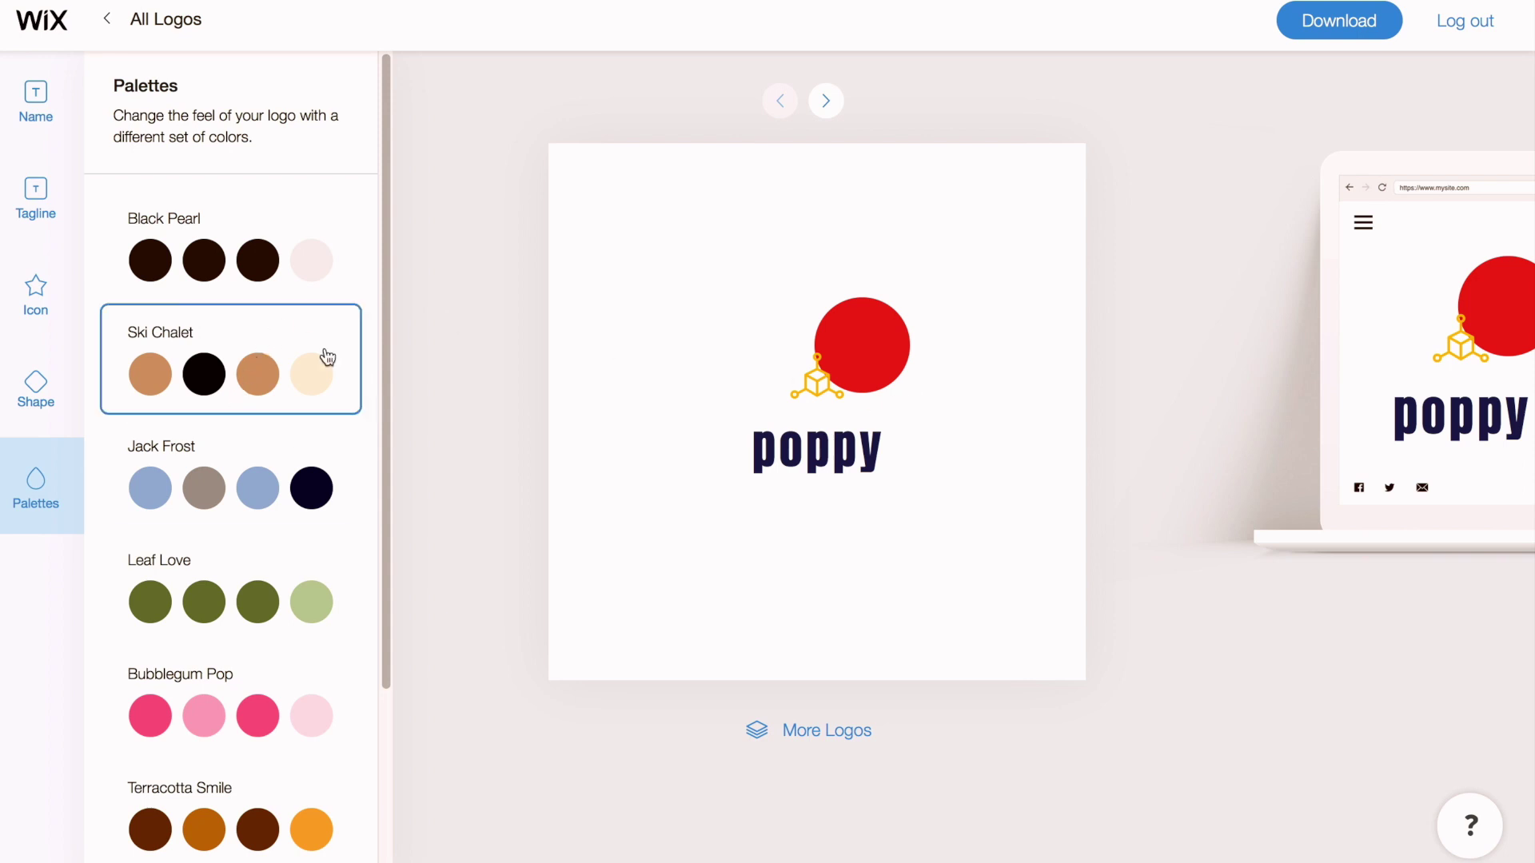
pyautogui.click(248, 390)
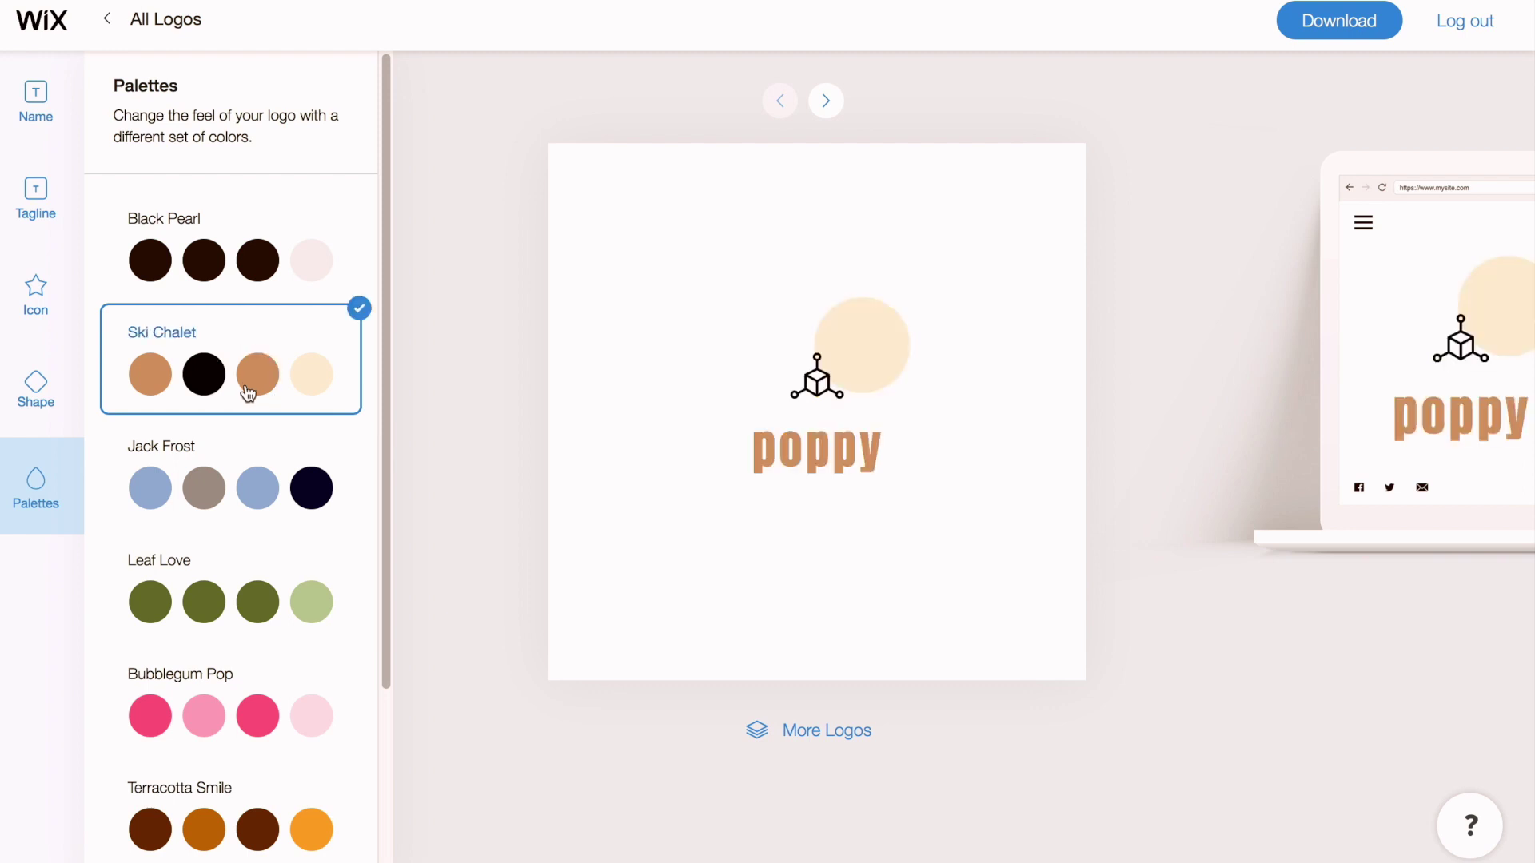
pyautogui.click(249, 488)
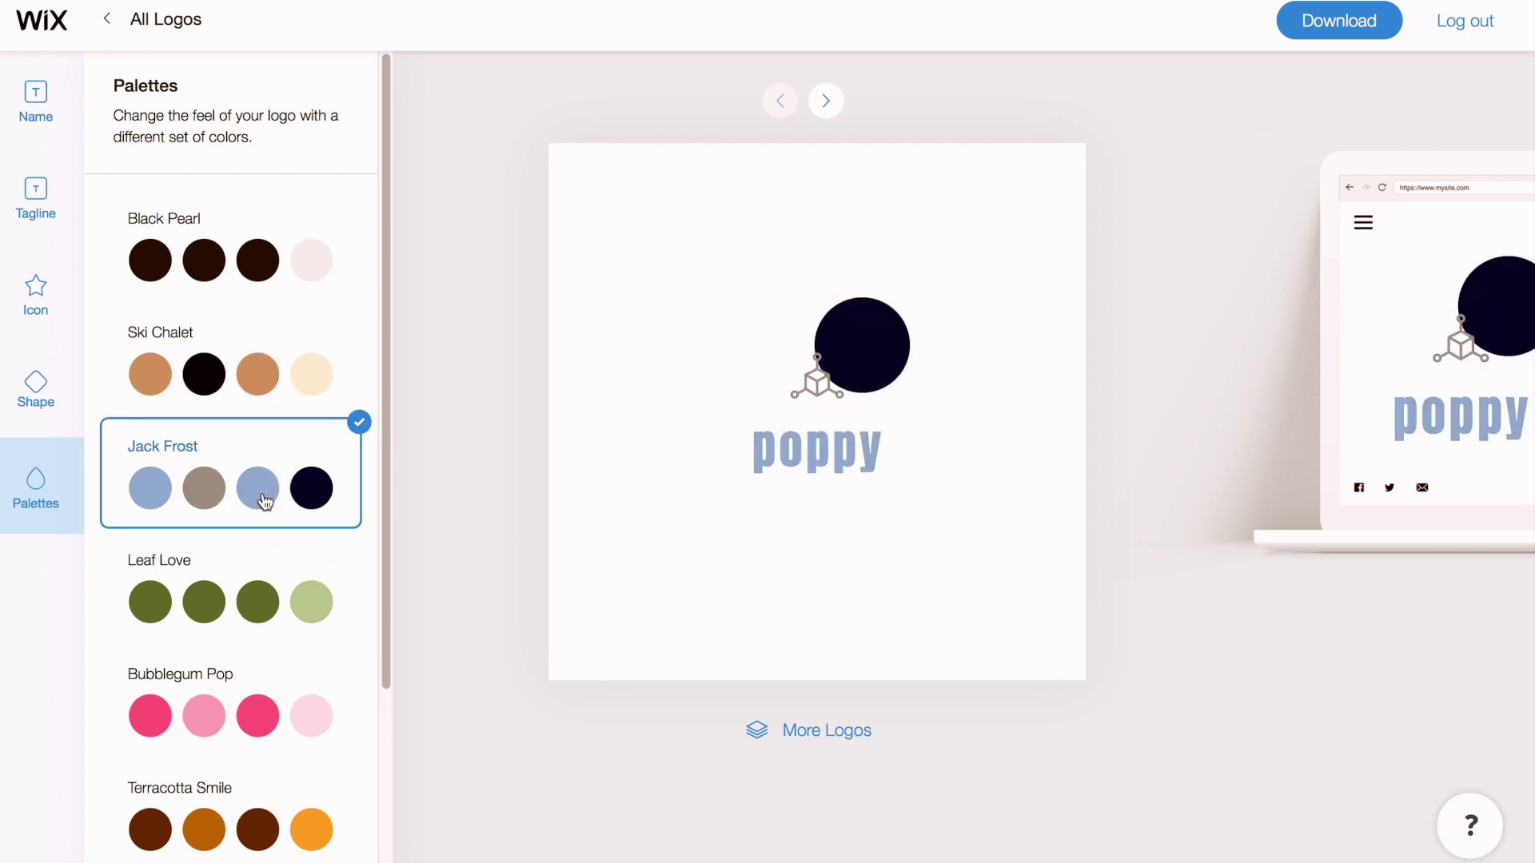
pyautogui.scroll(-1, 269, 502)
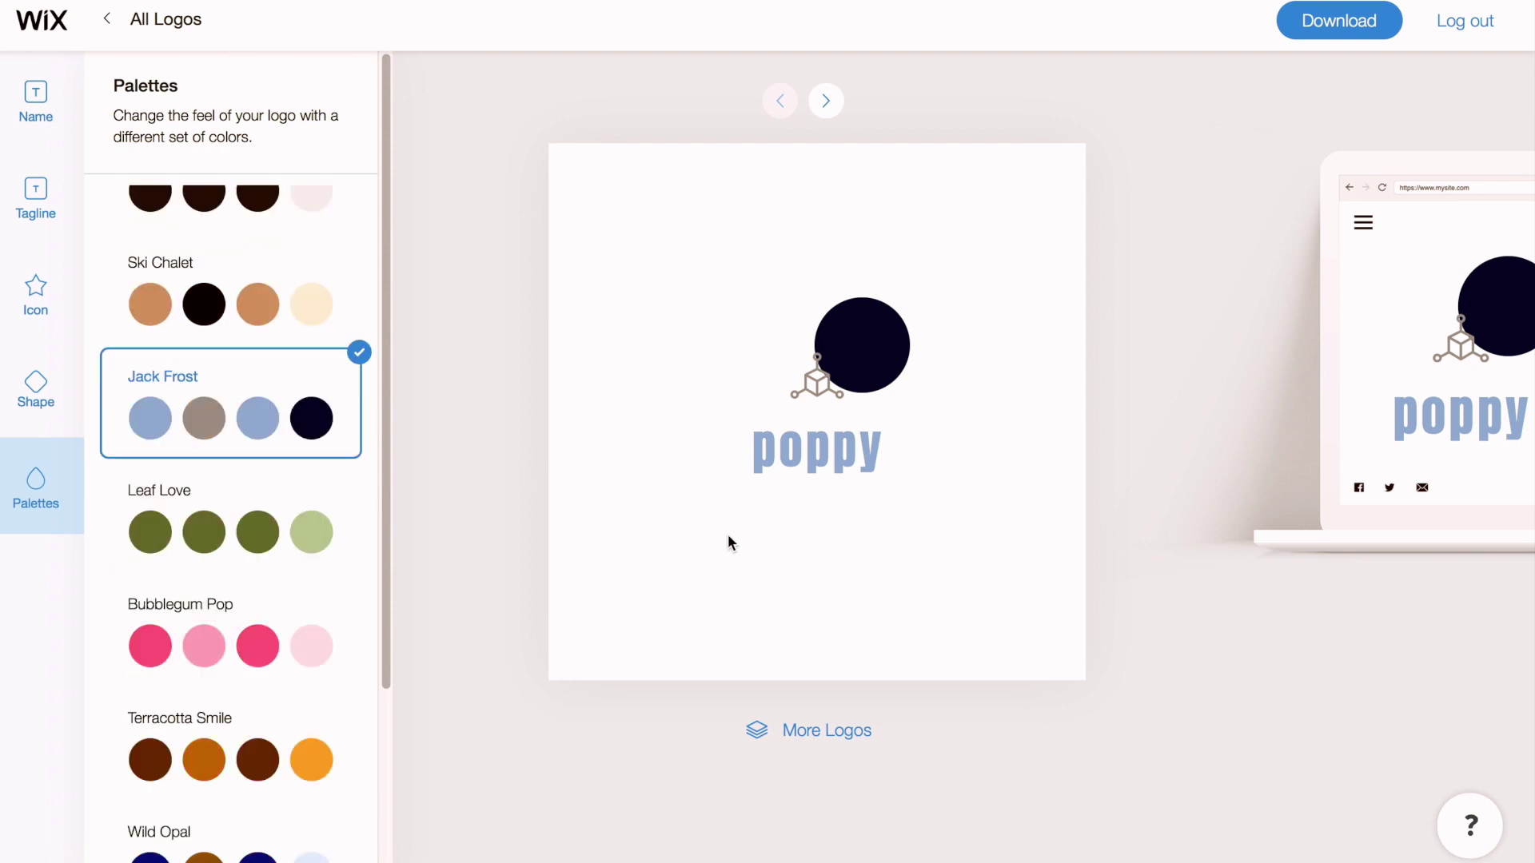
pyautogui.click(232, 551)
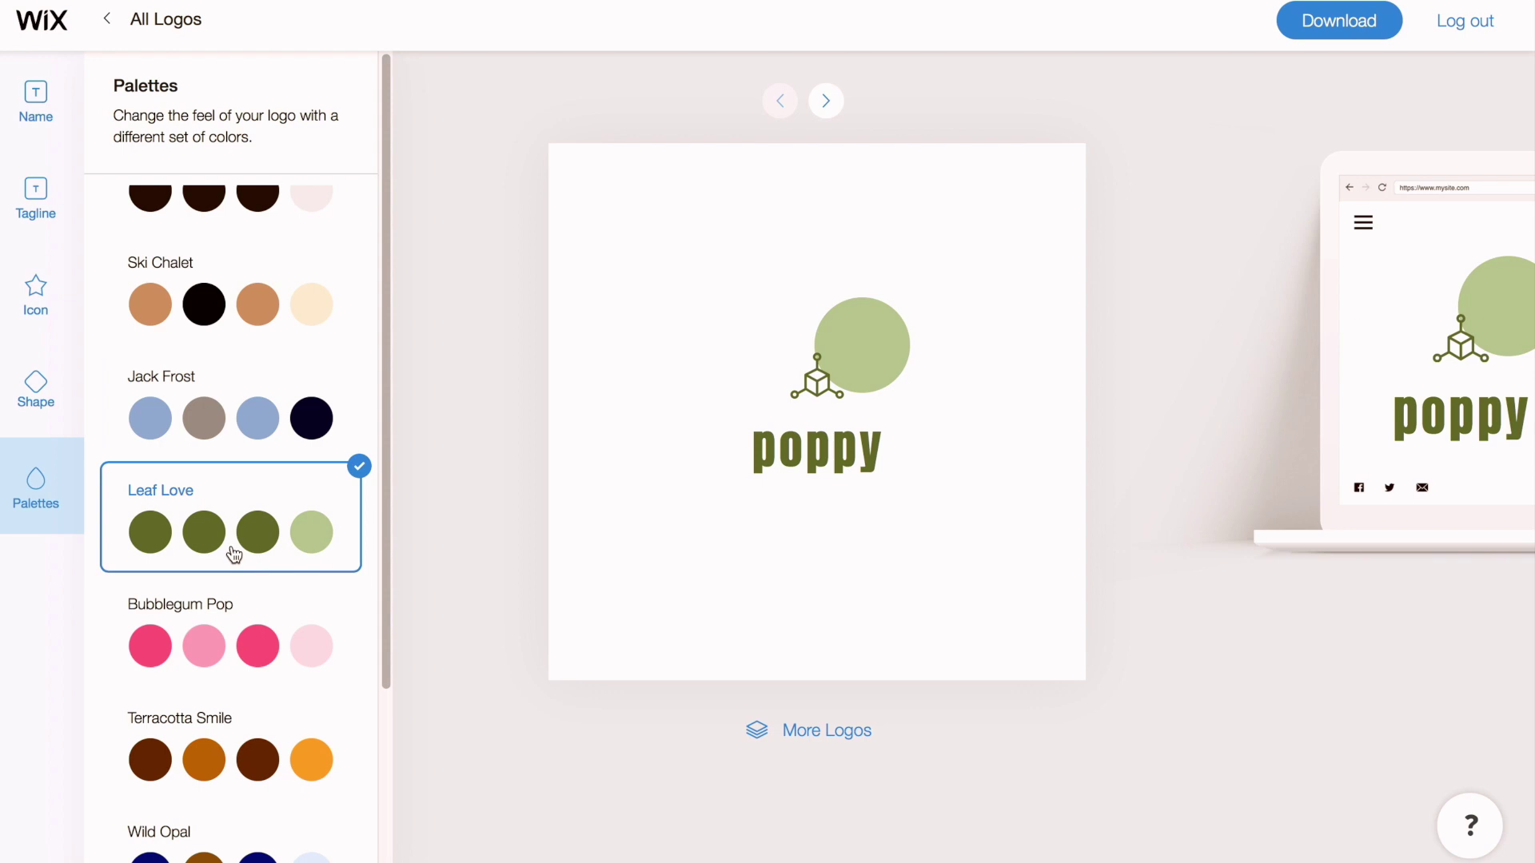
pyautogui.click(233, 652)
pyautogui.scroll(-4, 245, 582)
pyautogui.scroll(-10, 246, 582)
# Step: Add the tagline "it's that easy" to the logo
pyautogui.click(36, 209)
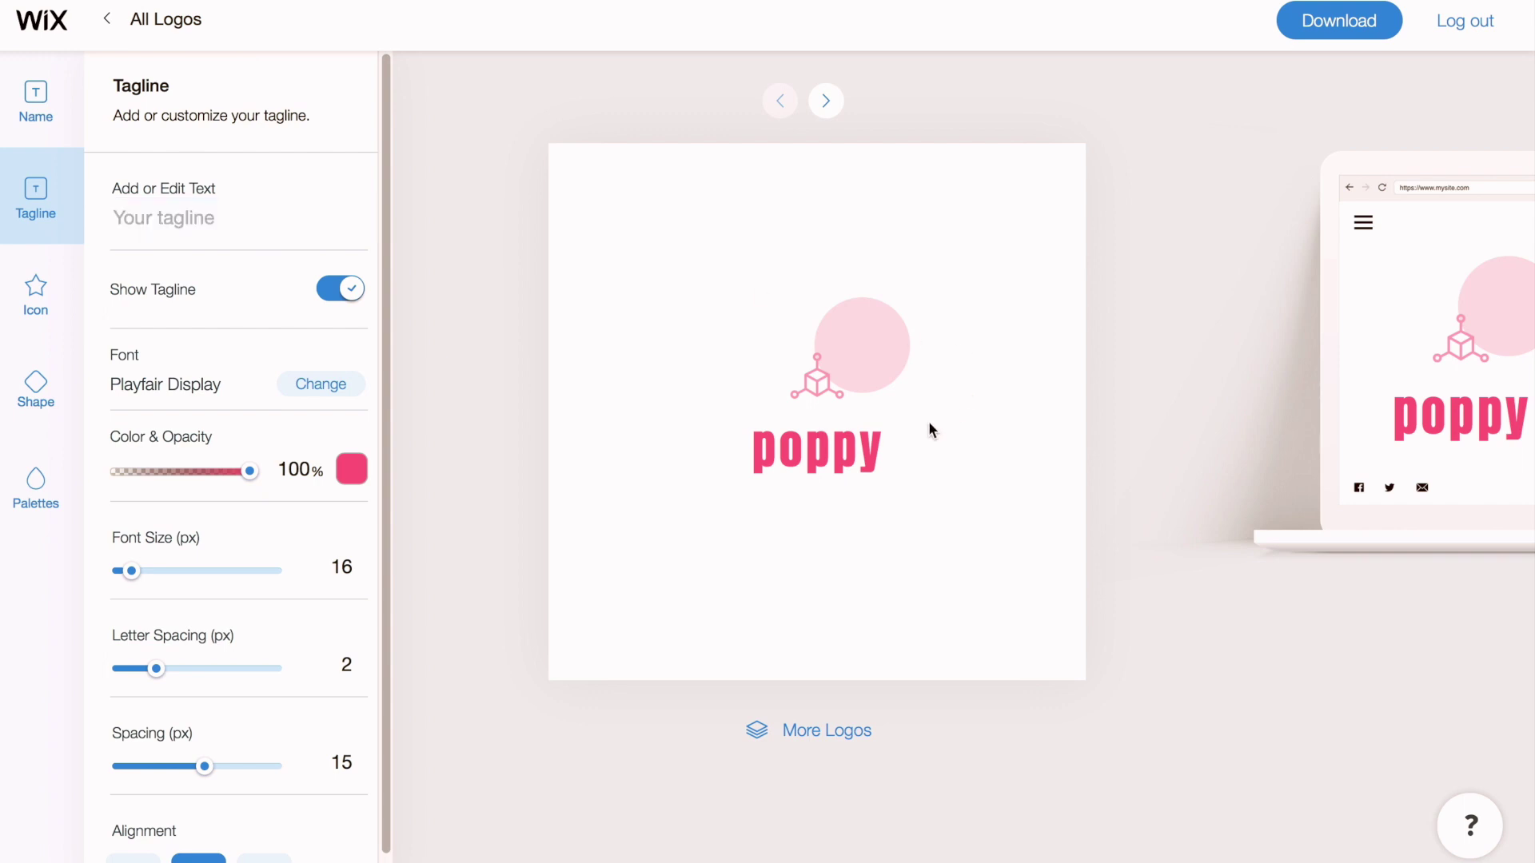
pyautogui.click(254, 213)
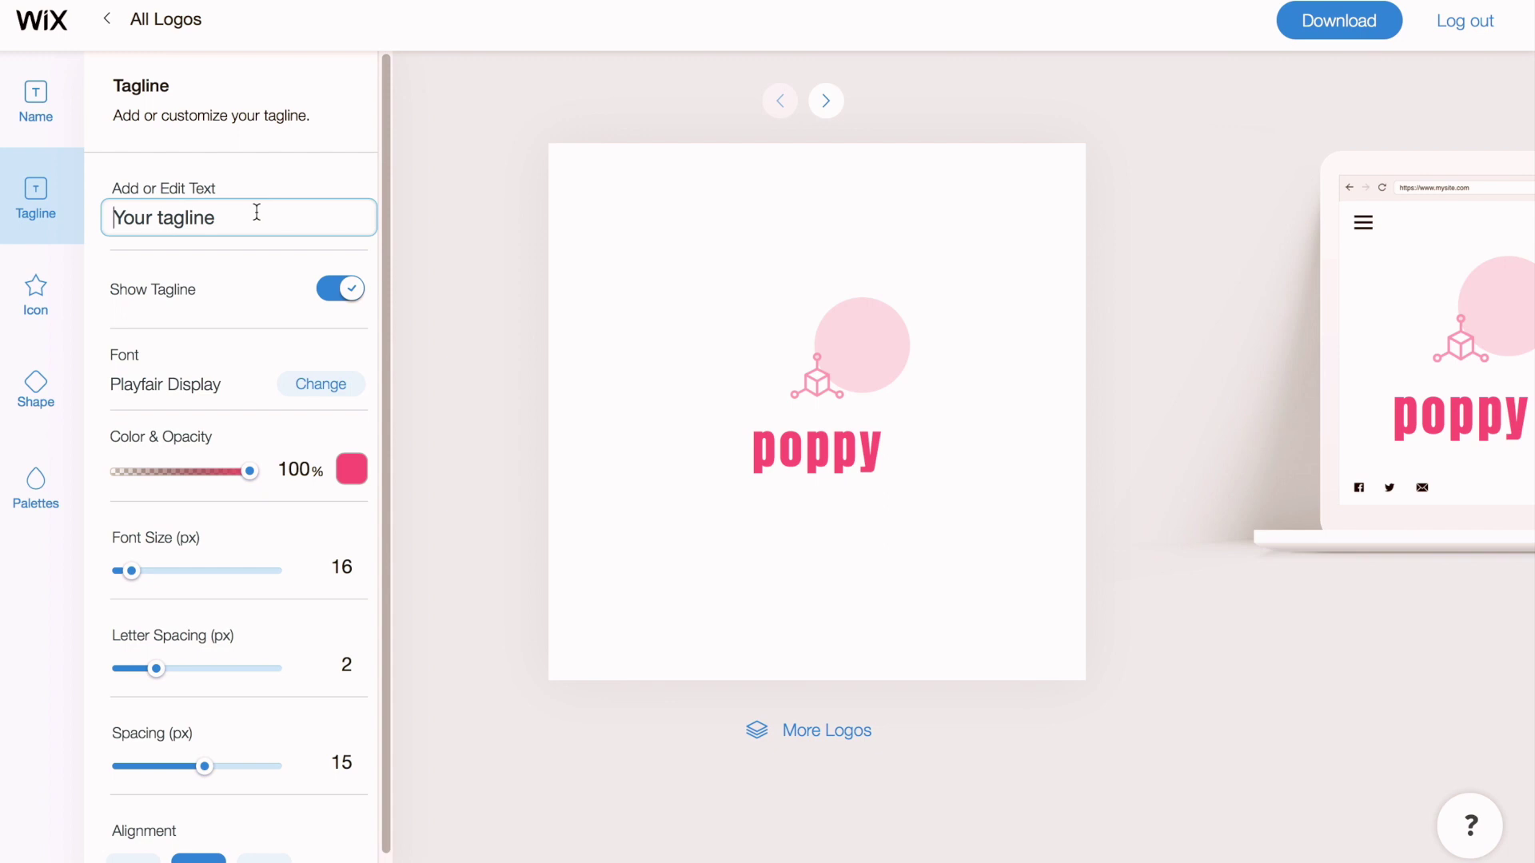
pyautogui.write('it')
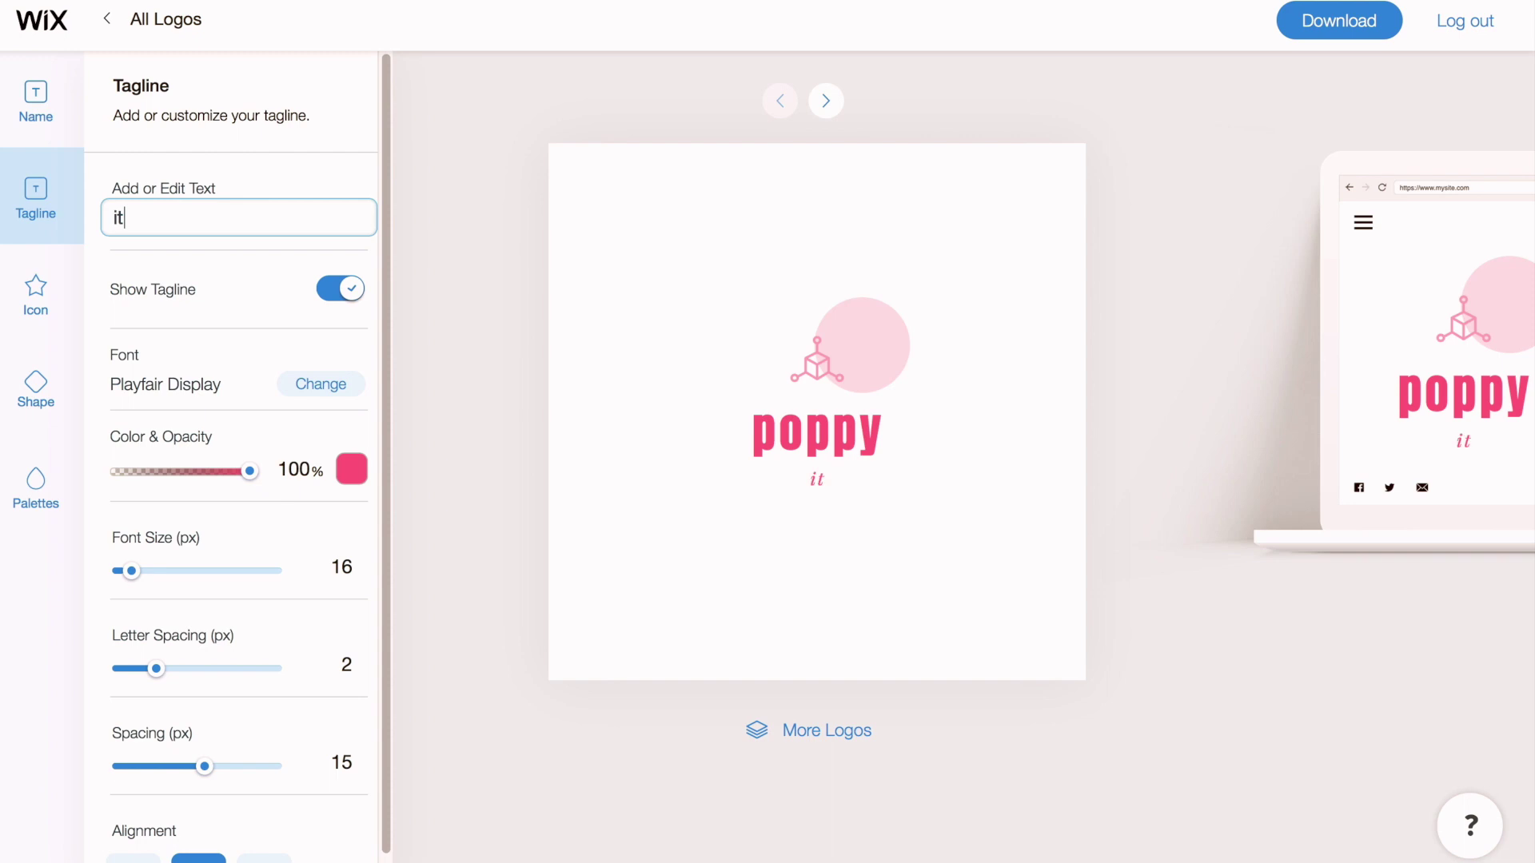
pyautogui.write("'s ")
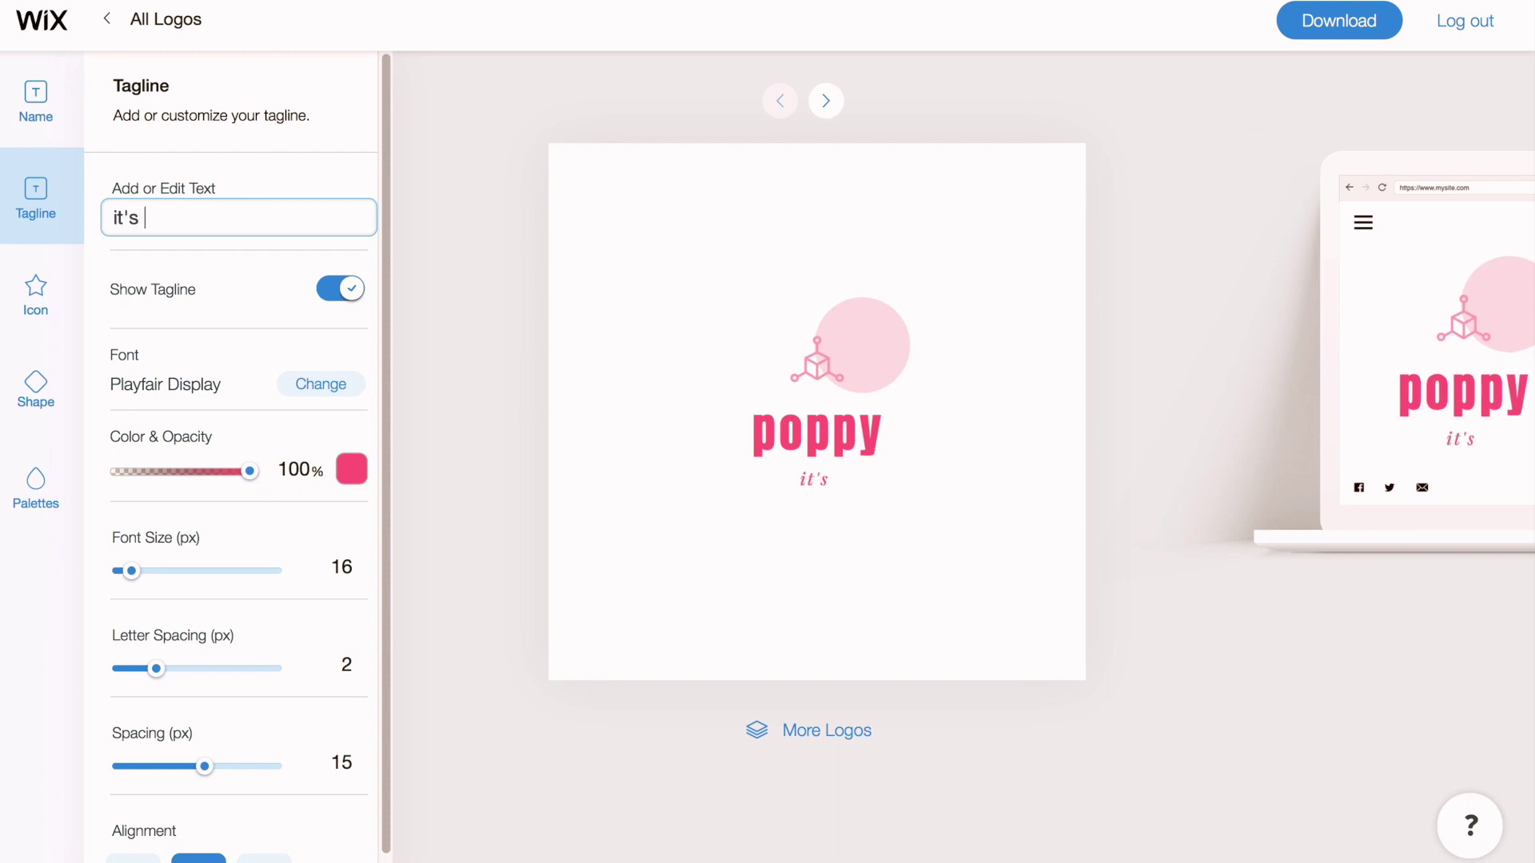
pyautogui.write('that easy')
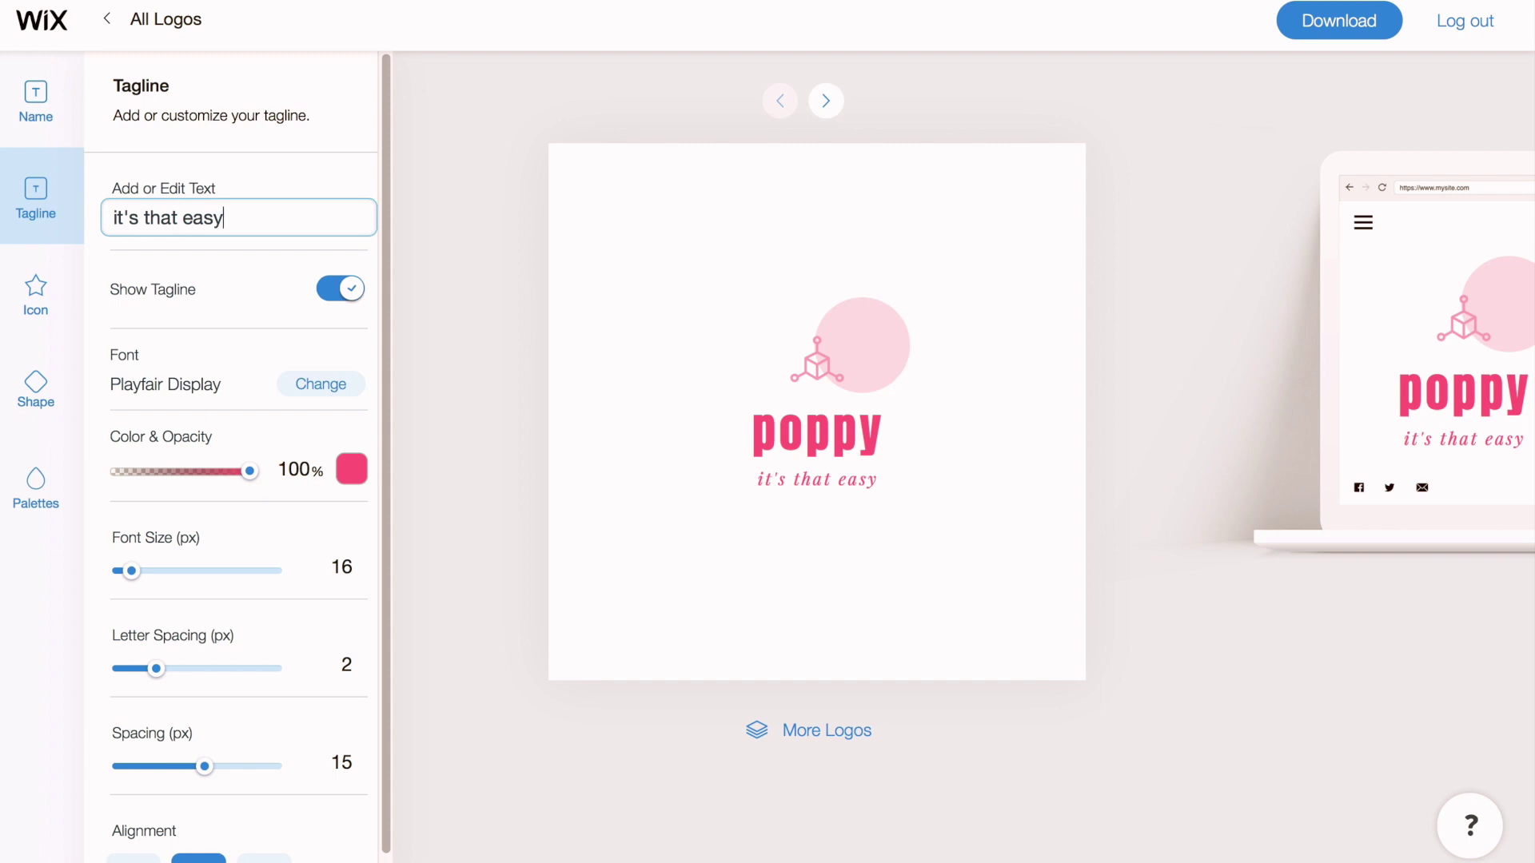
# Step: Change the tagline's color to purple #8873FF and apply it
pyautogui.click(355, 478)
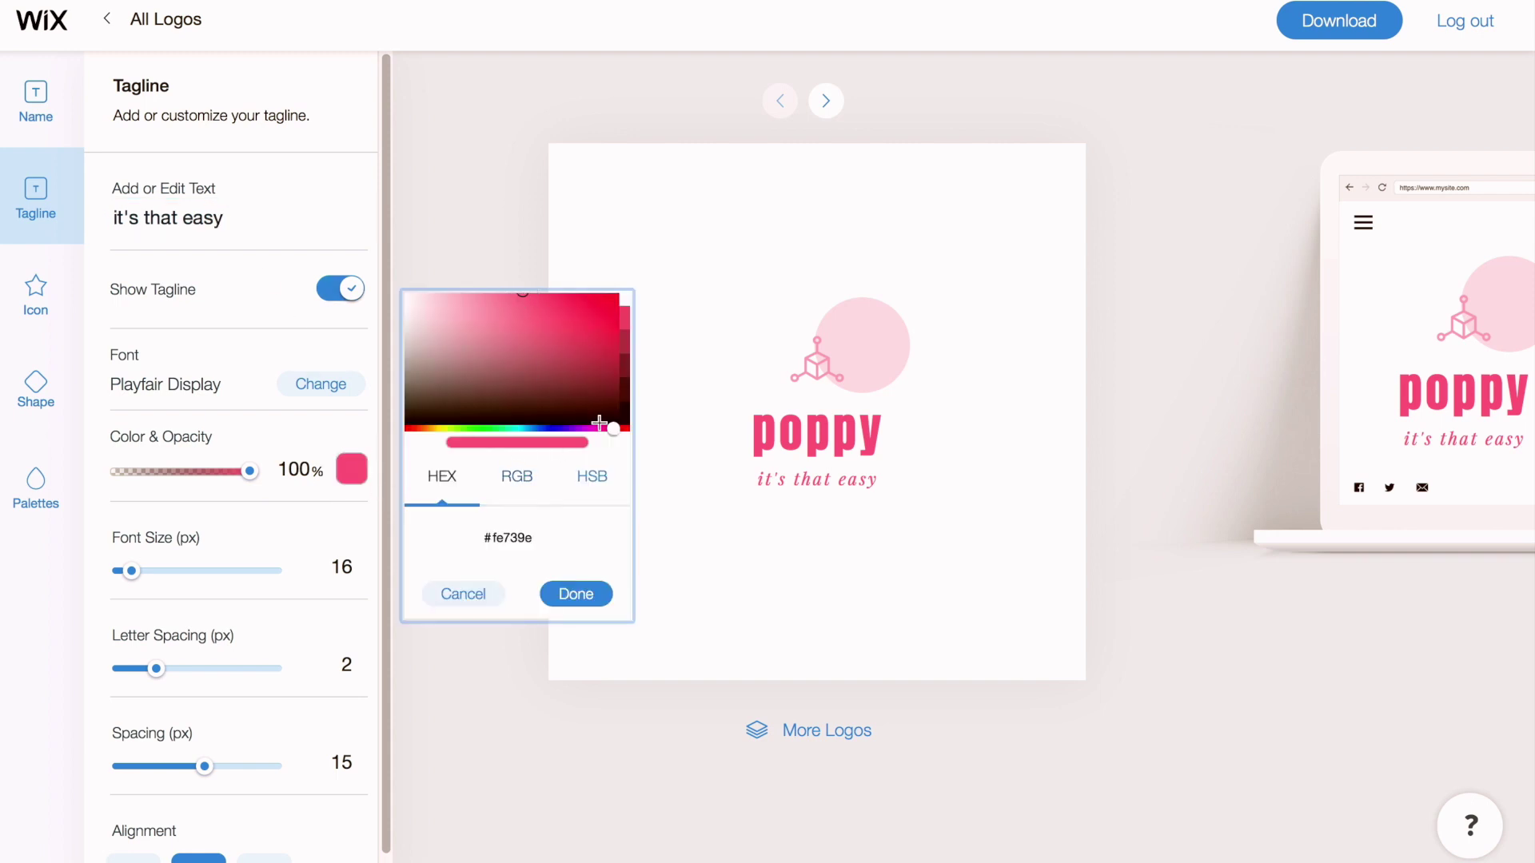
pyautogui.moveTo(612, 429); pyautogui.dragTo(560, 430)
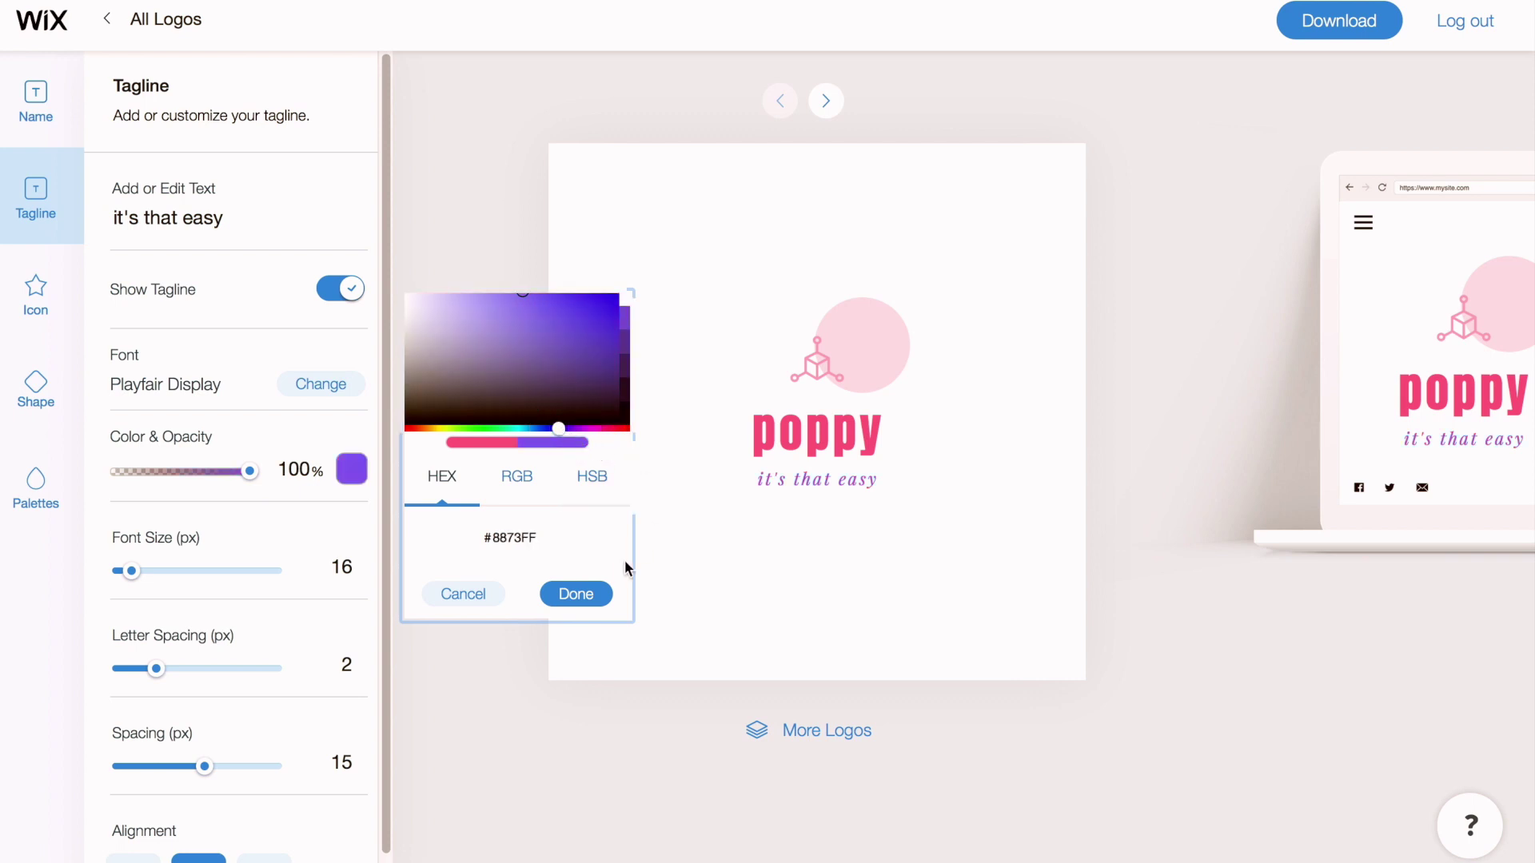
pyautogui.click(578, 541)
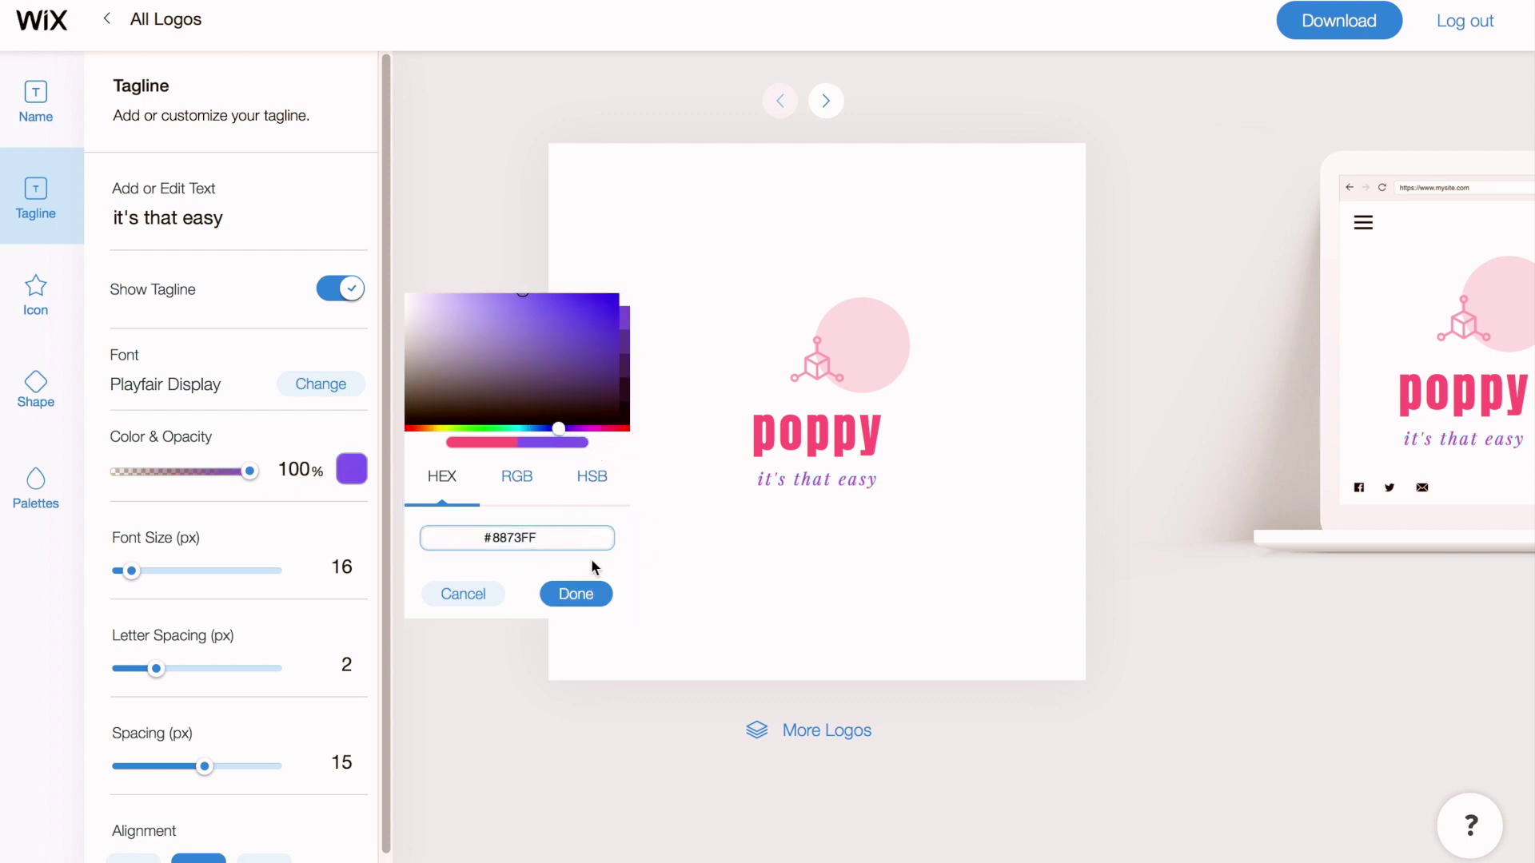
pyautogui.click(574, 593)
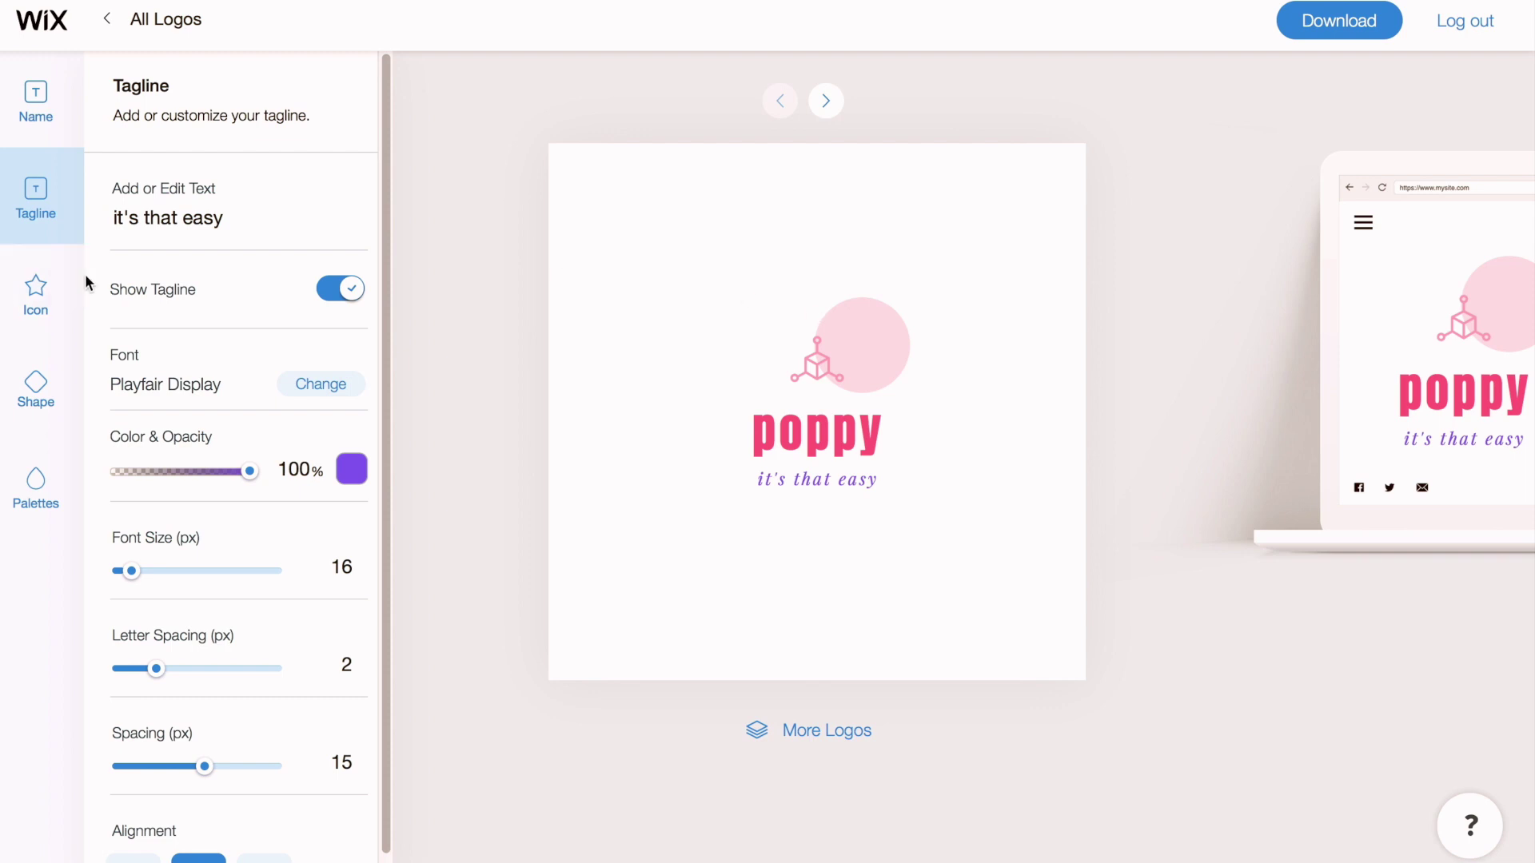
# Step: Try the left and right alignments for the logo name and set it back to center
pyautogui.click(26, 120)
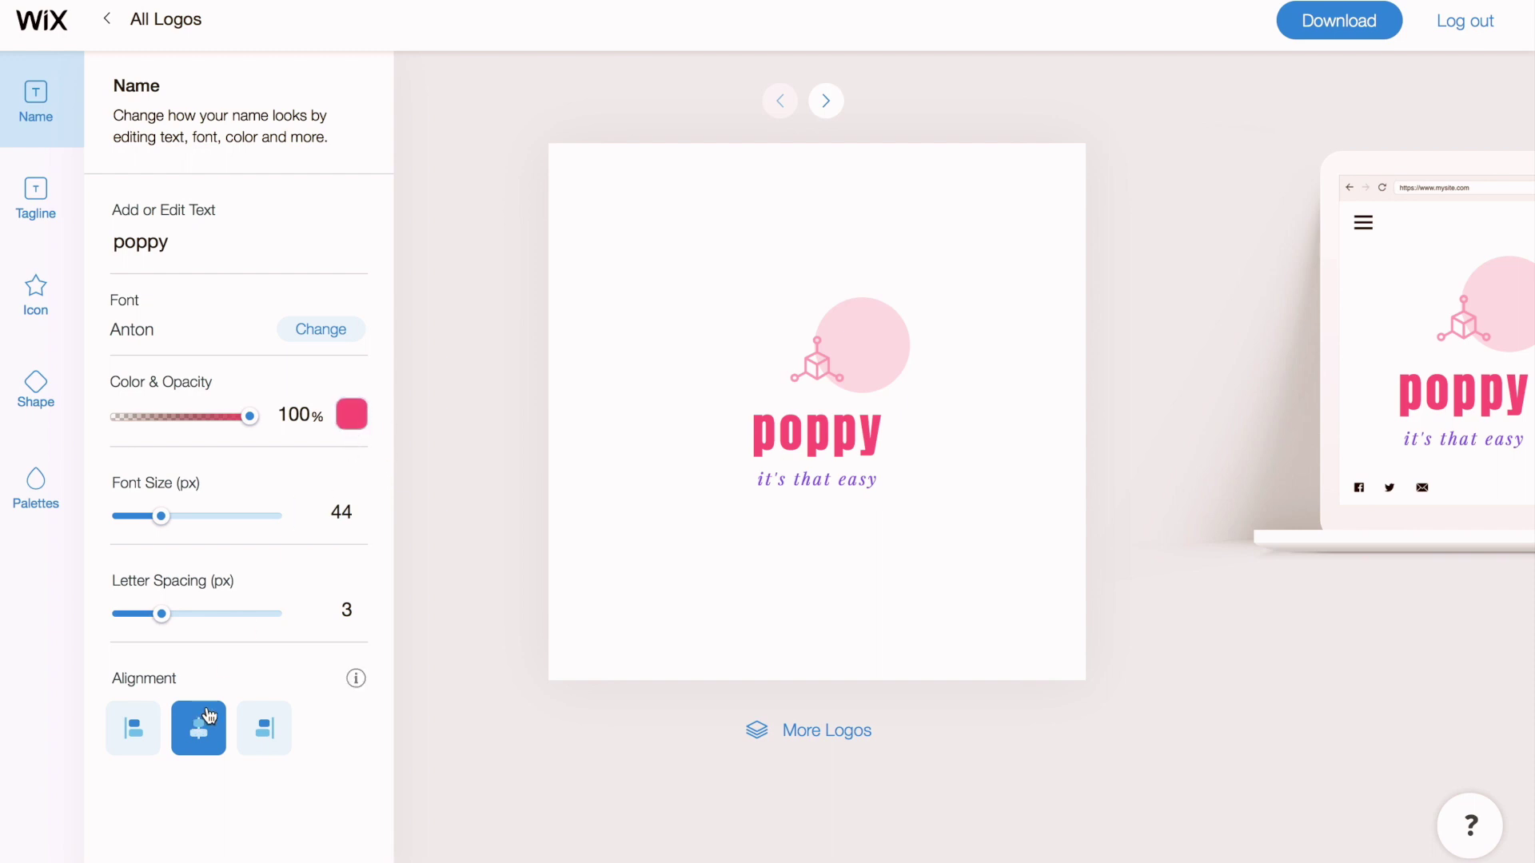
pyautogui.click(143, 743)
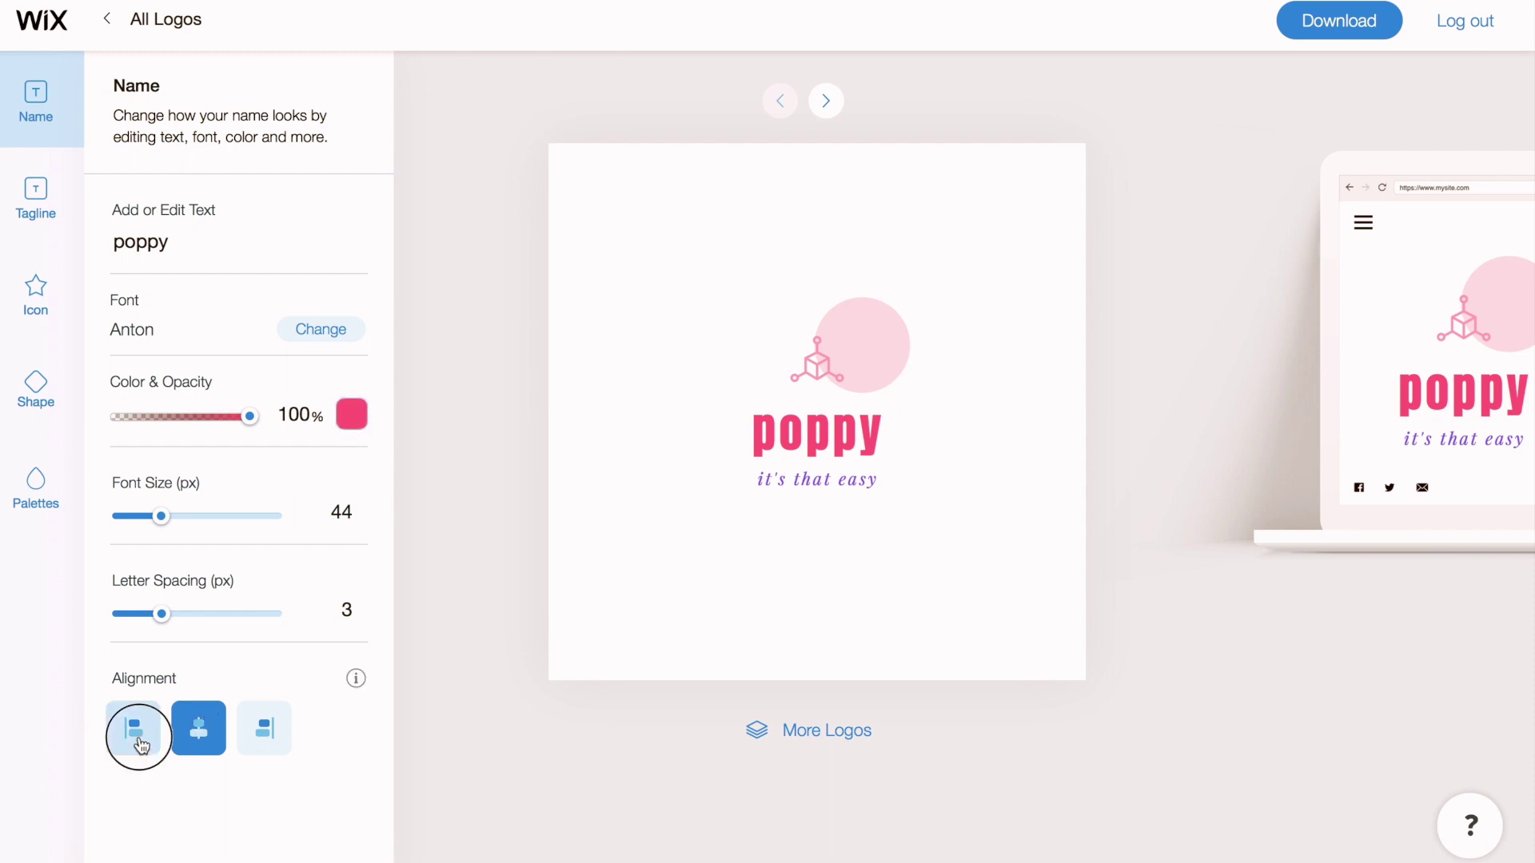
pyautogui.click(195, 746)
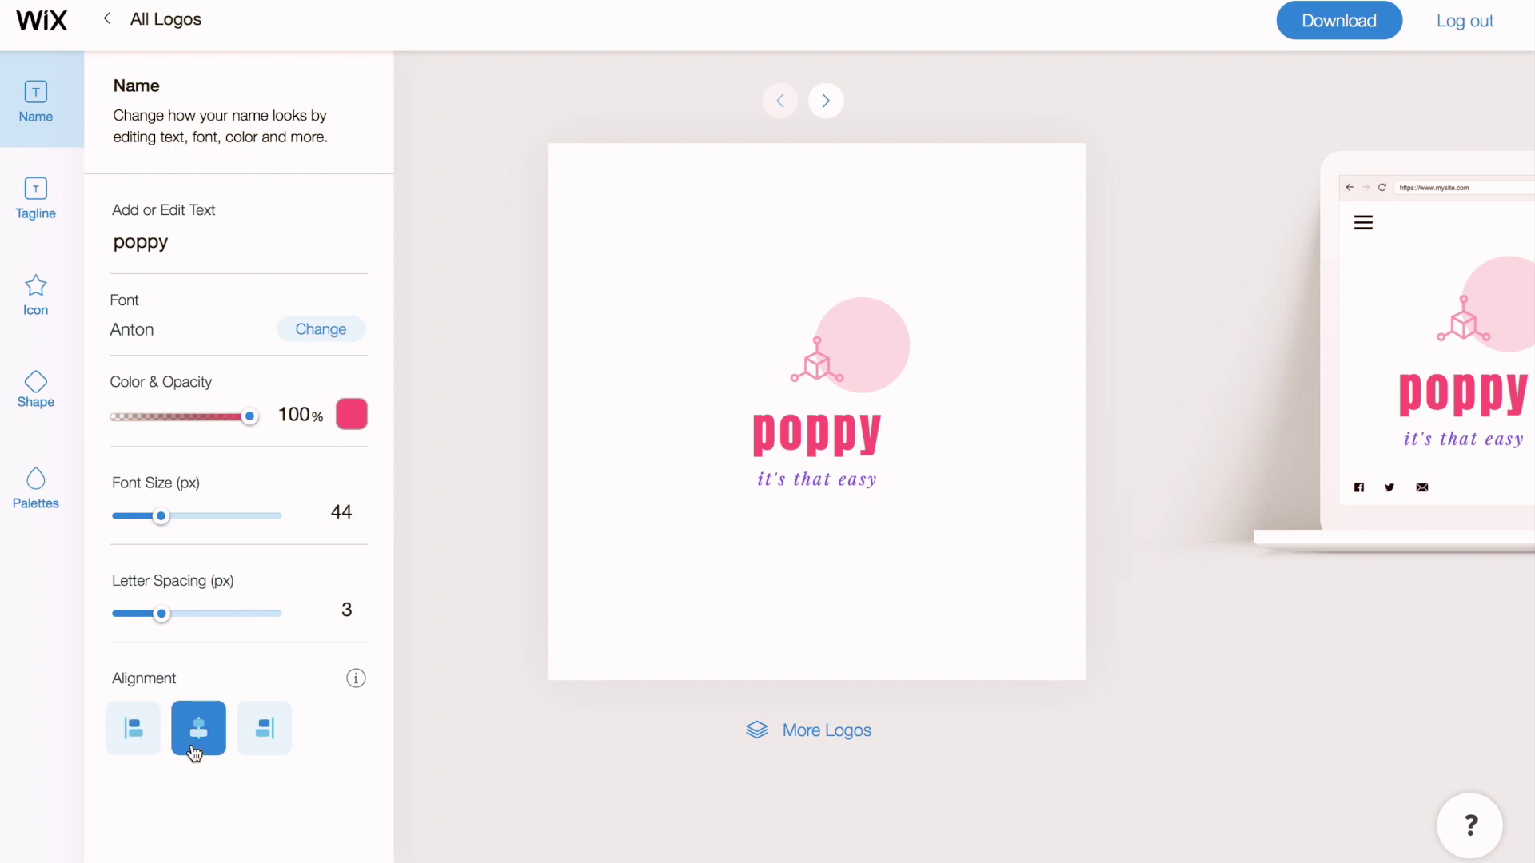
pyautogui.click(270, 748)
pyautogui.click(133, 729)
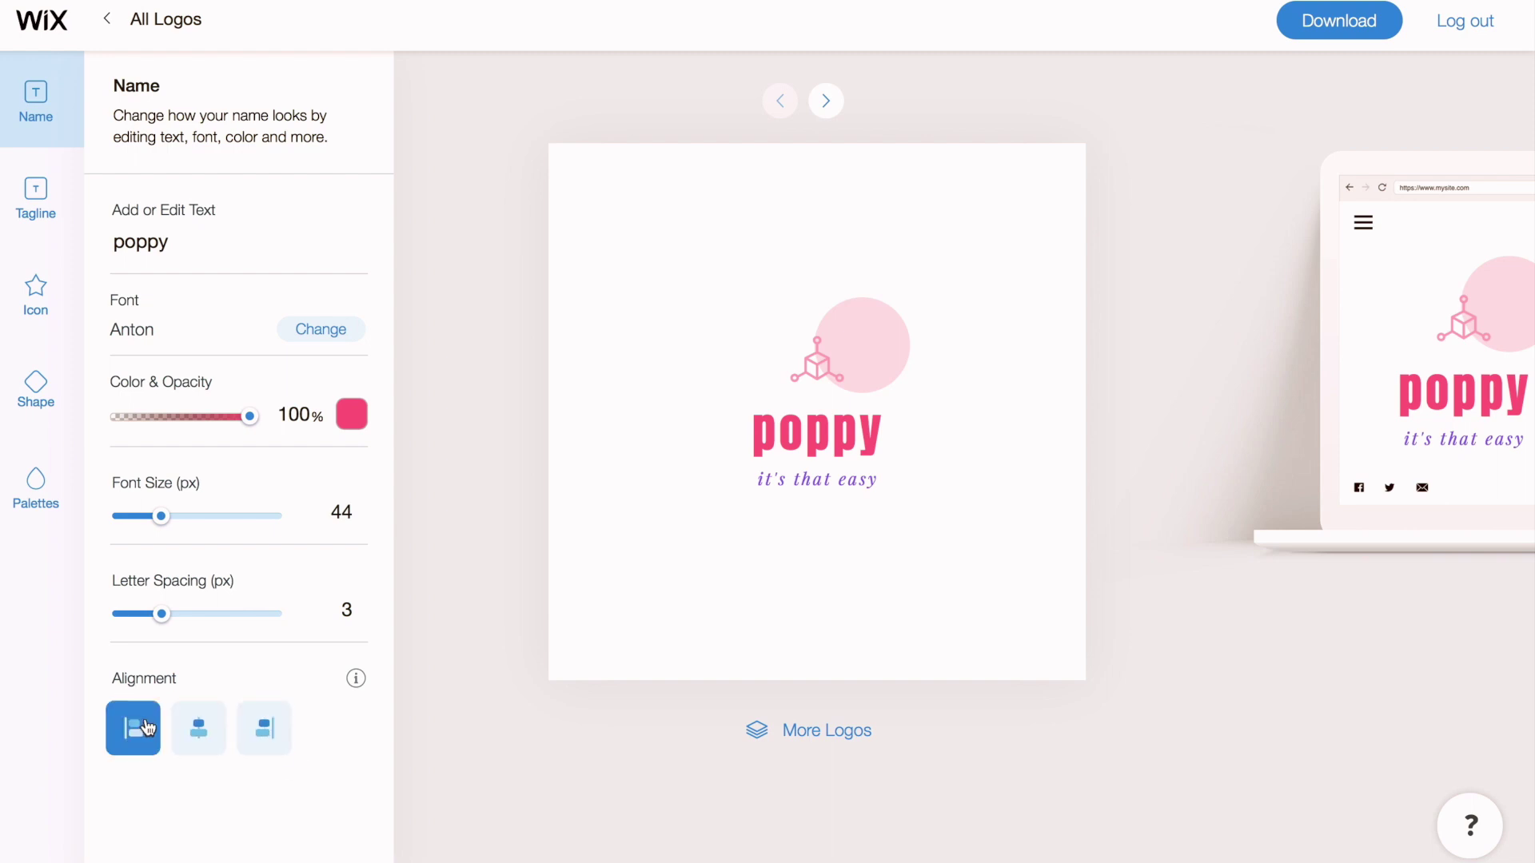
pyautogui.click(198, 729)
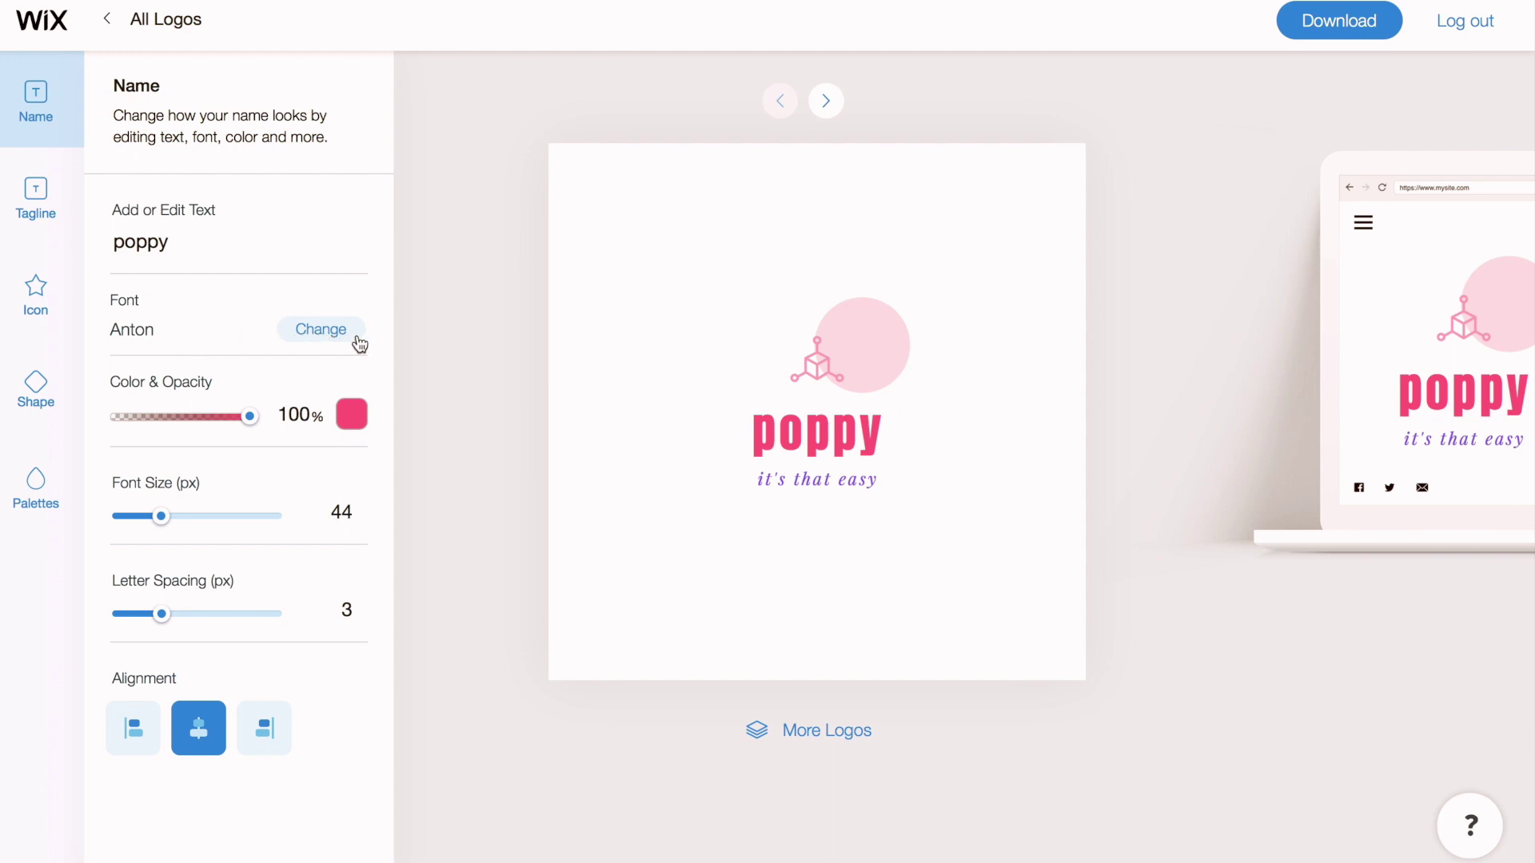
# Step: Browse the fonts for the logo name and change it to Boogaloo
pyautogui.click(316, 333)
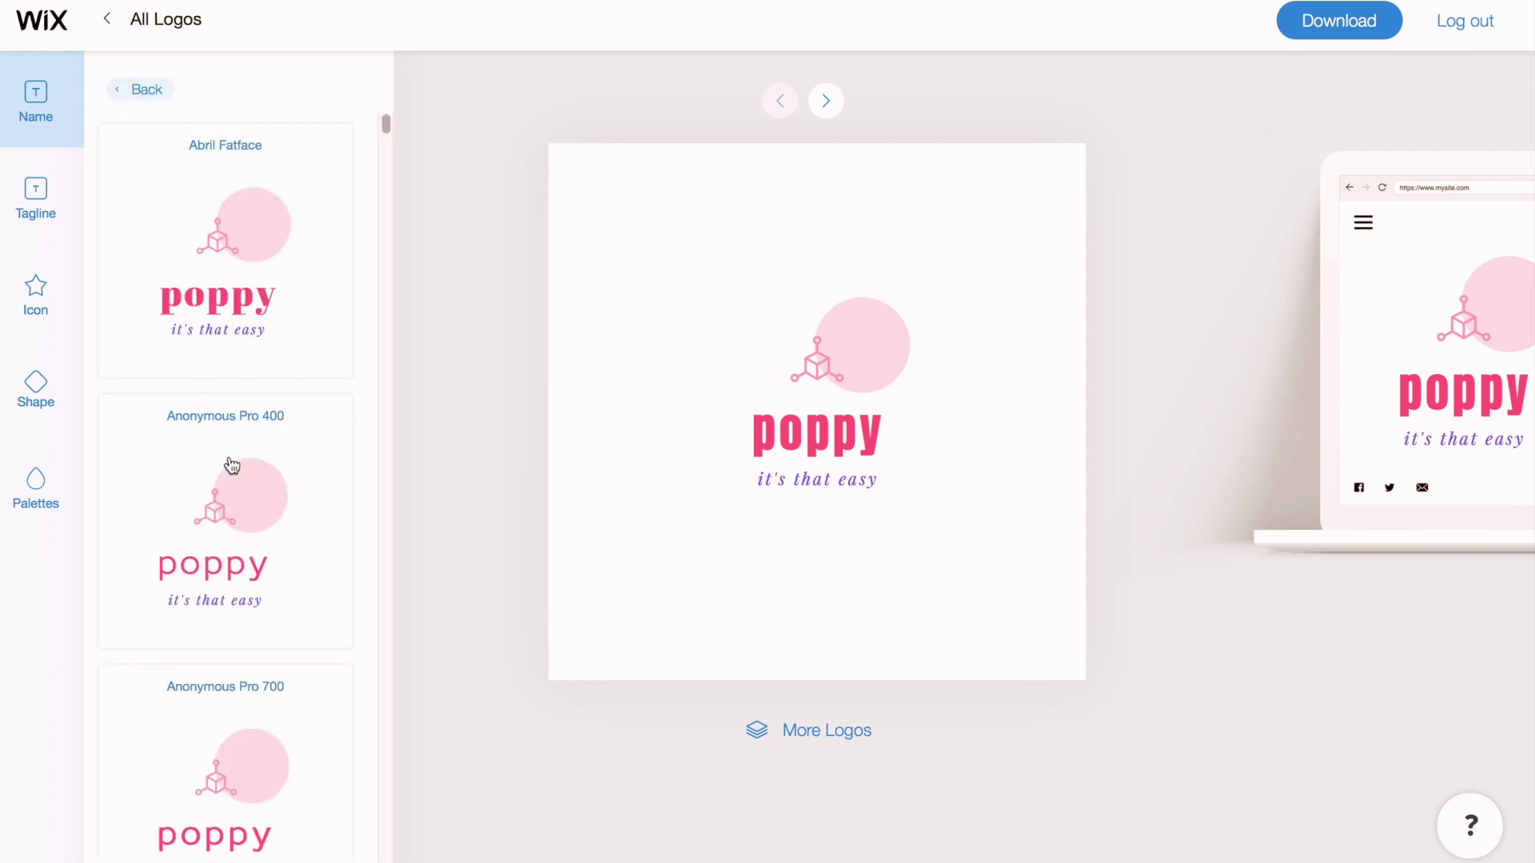
pyautogui.scroll(-2, 232, 469)
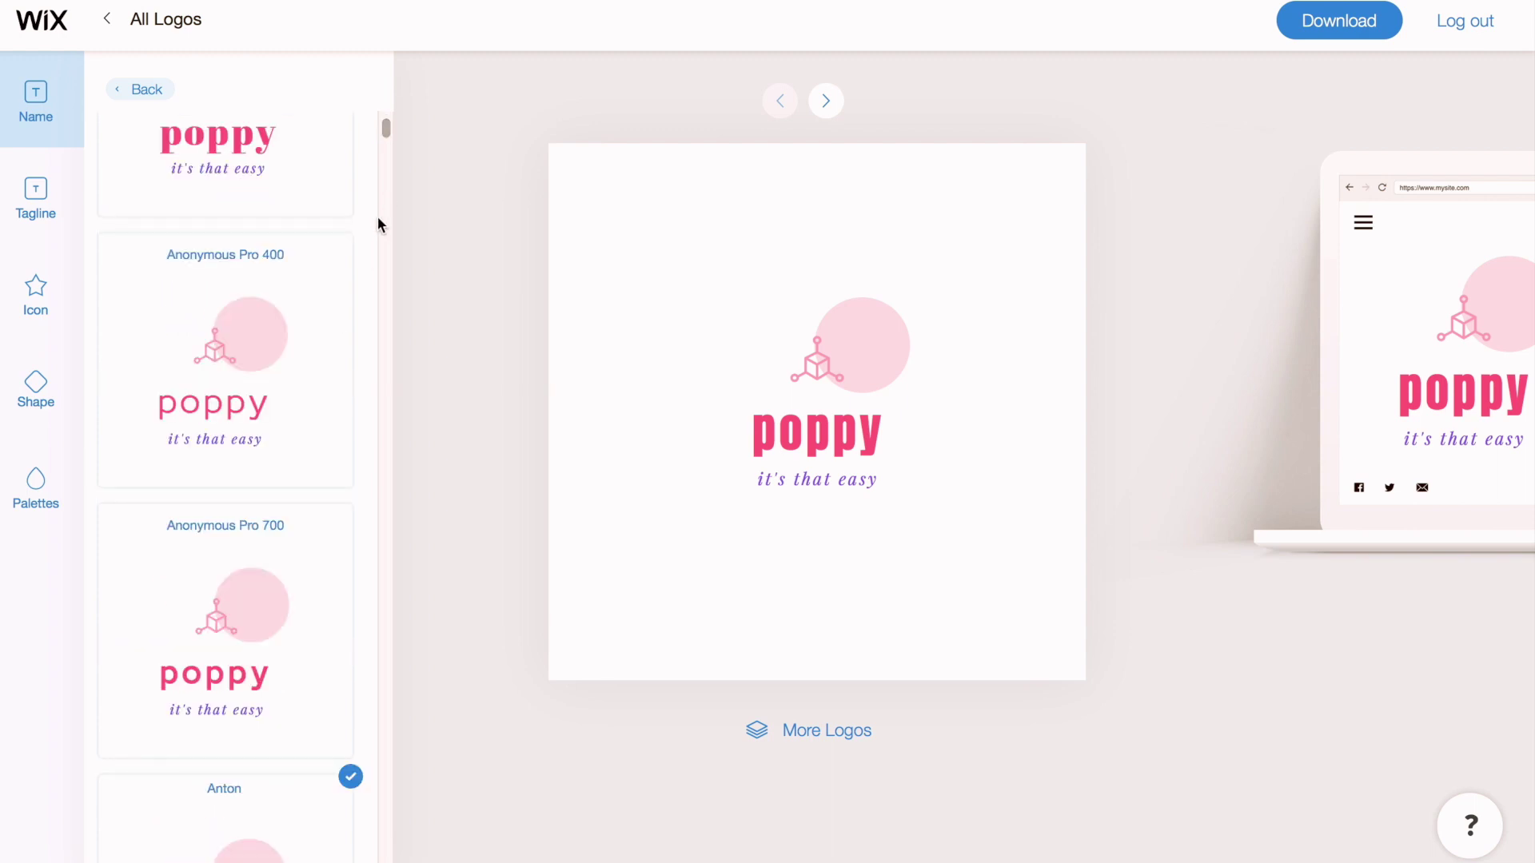
pyautogui.moveTo(385, 130); pyautogui.dragTo(392, 249)
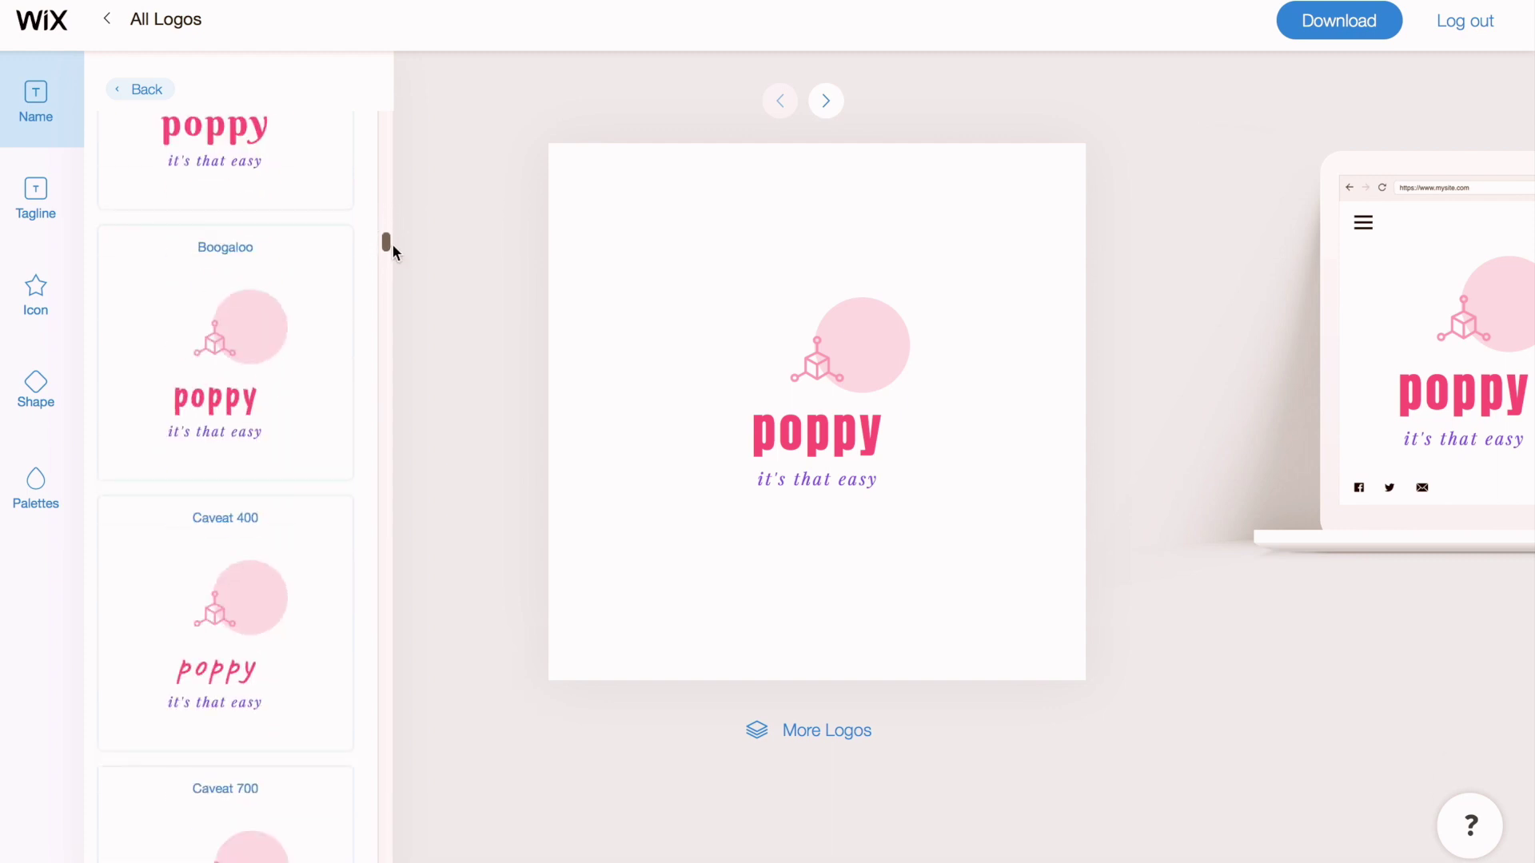
pyautogui.click(231, 400)
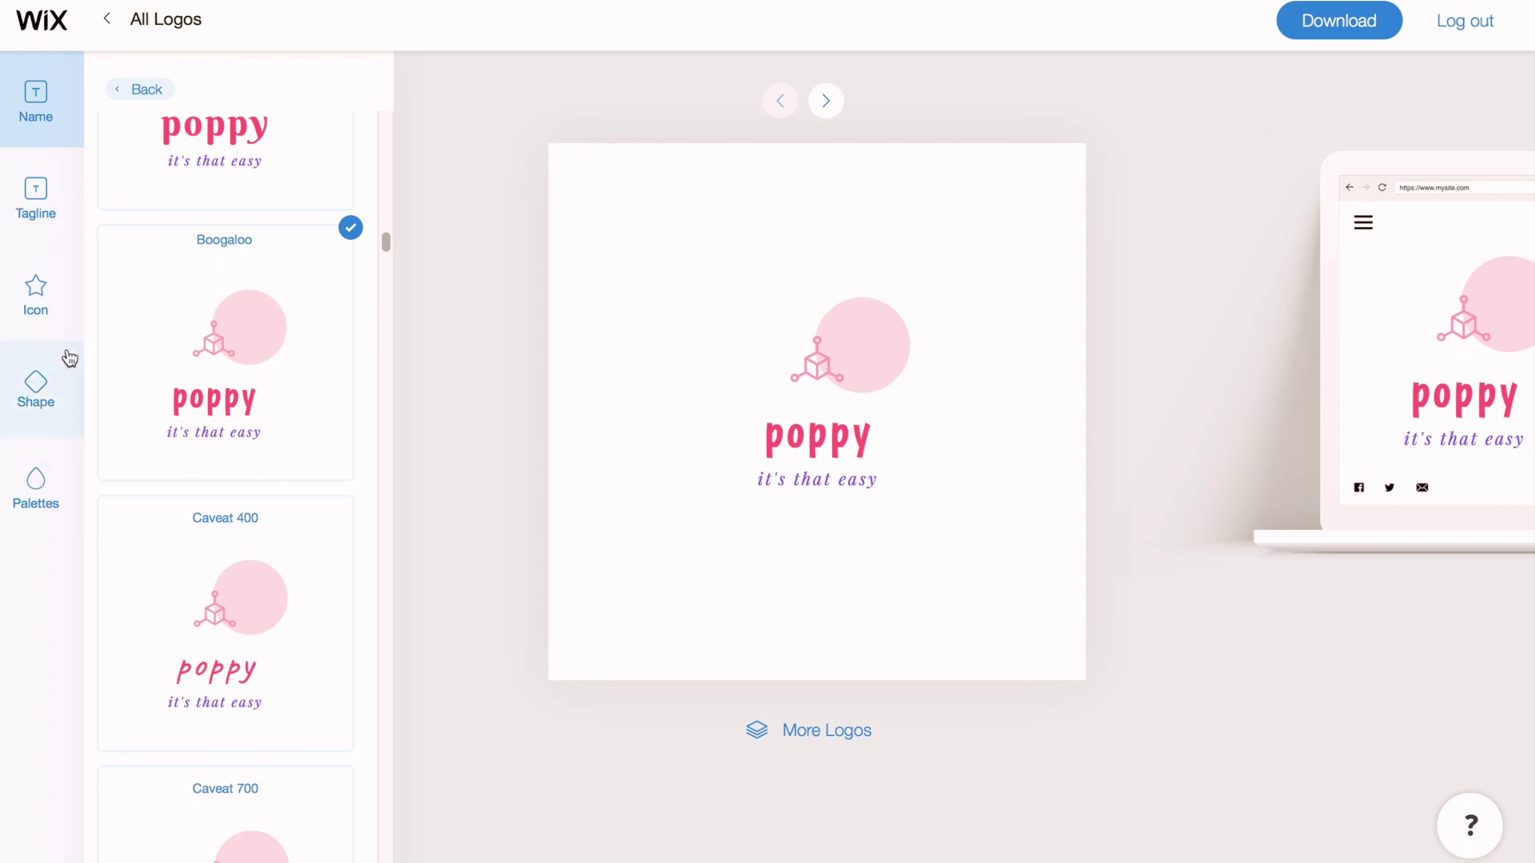
# Step: Change the icon's color to dark green #263f0a, apply it and reduce the icon's size to 44 px
pyautogui.click(56, 214)
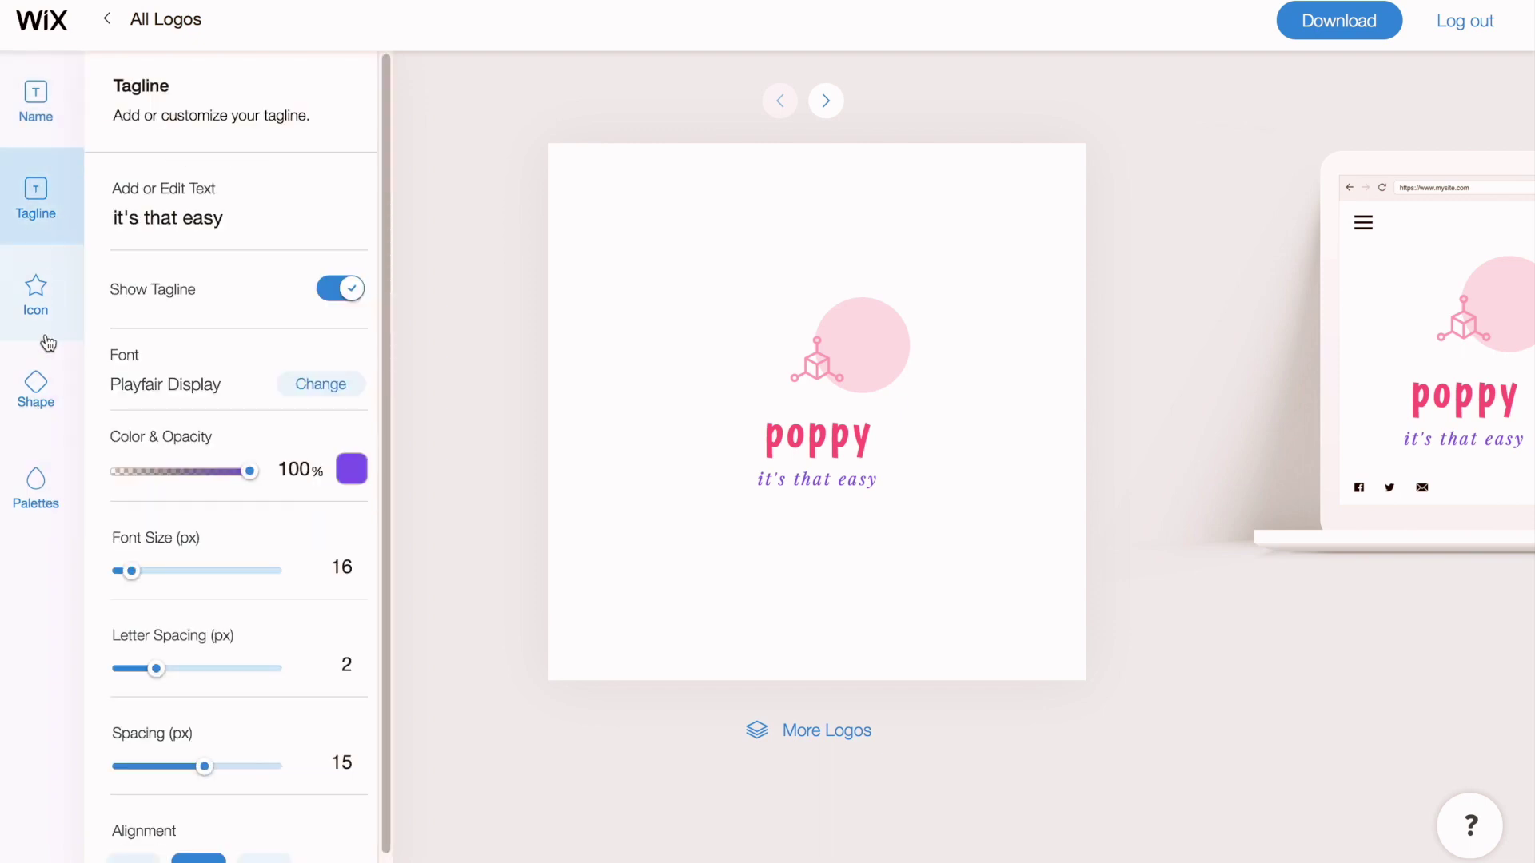
pyautogui.click(48, 305)
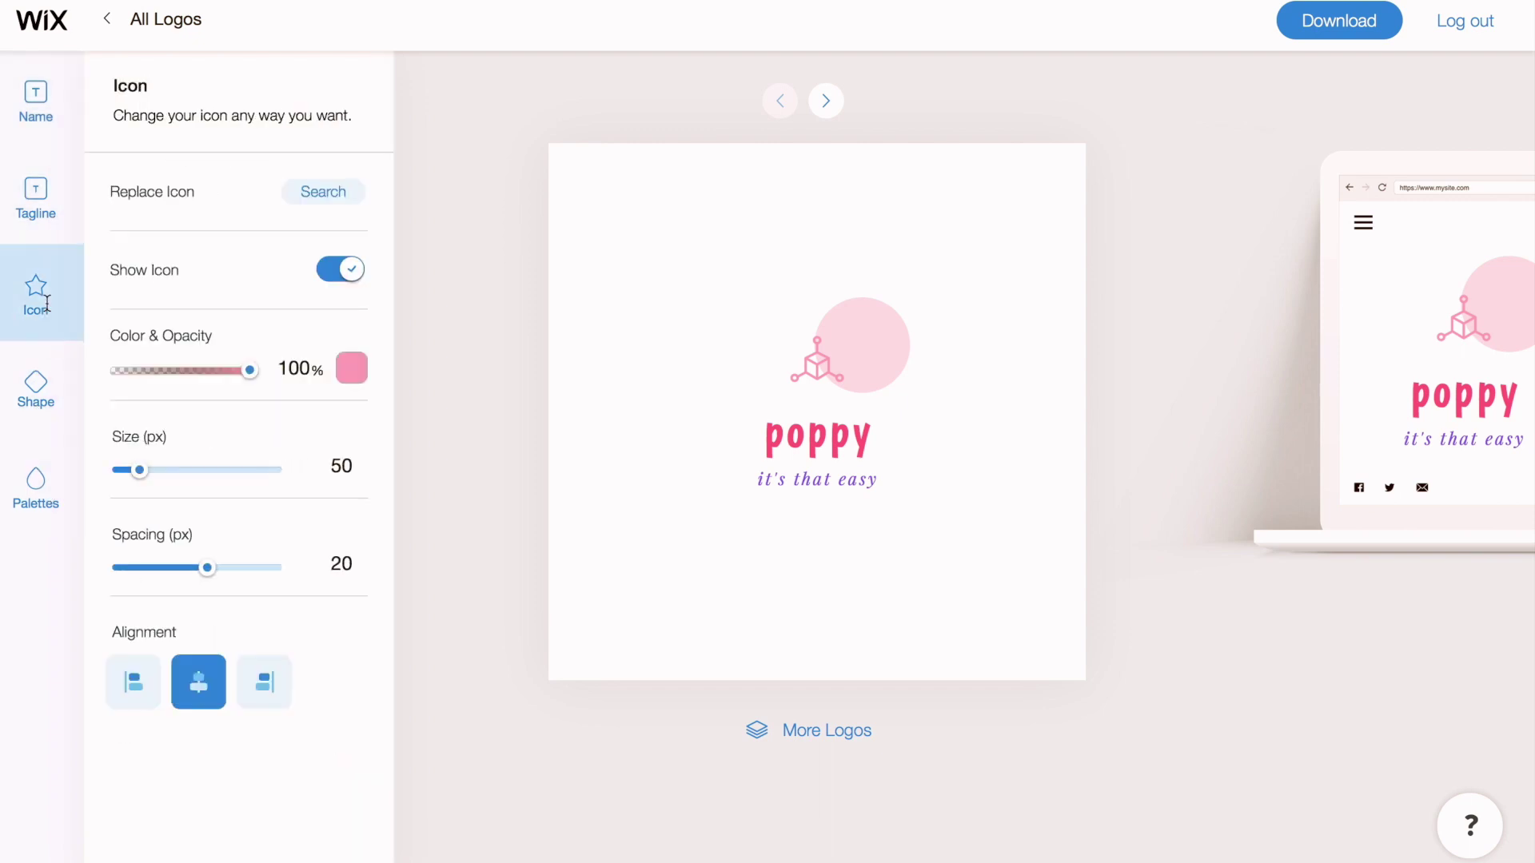
pyautogui.click(352, 368)
pyautogui.moveTo(465, 194); pyautogui.dragTo(562, 264)
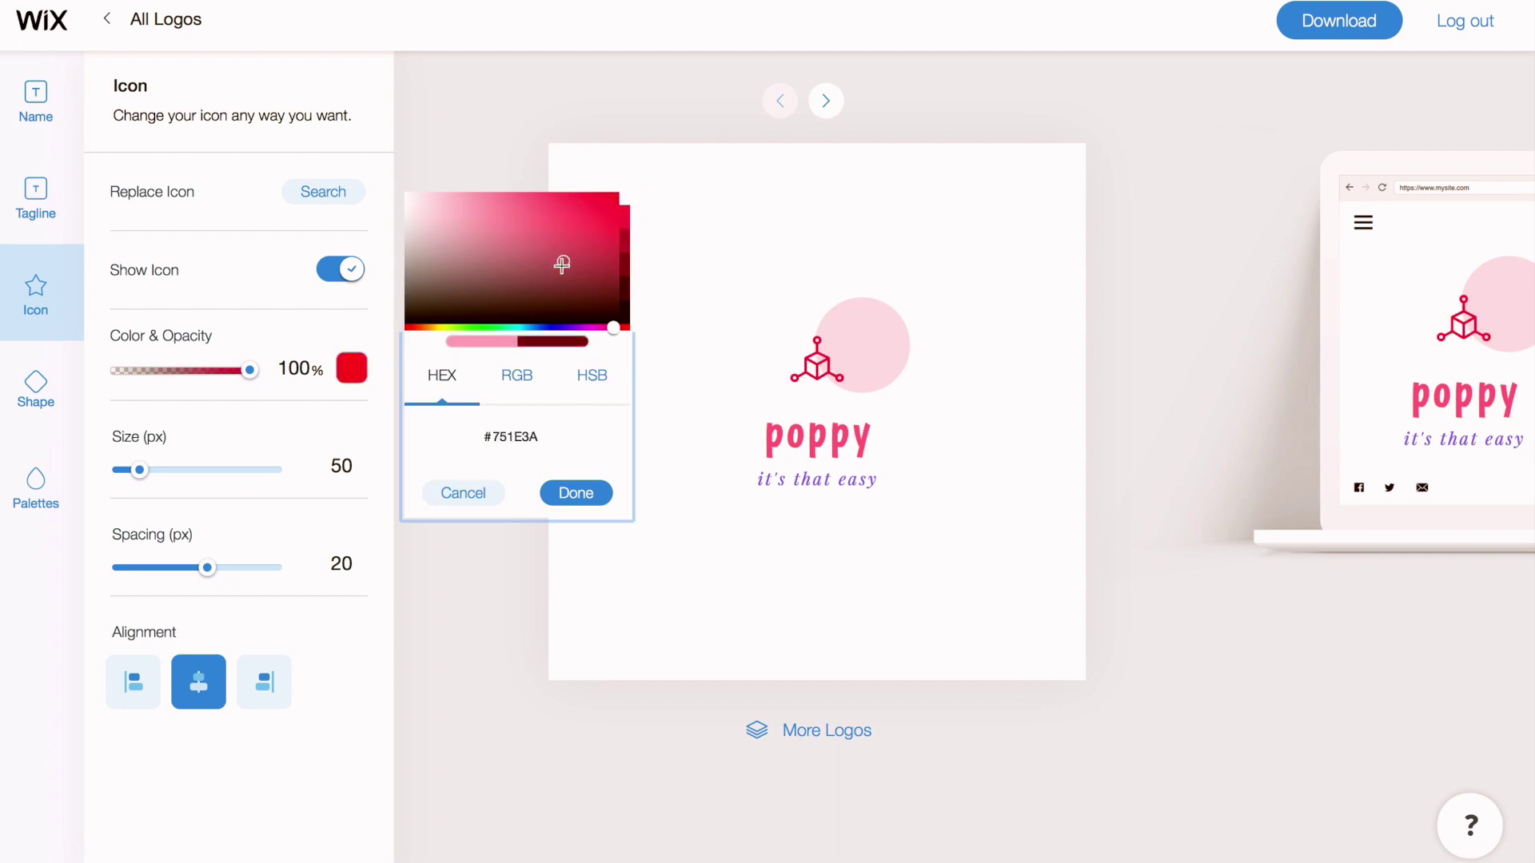
pyautogui.click(464, 331)
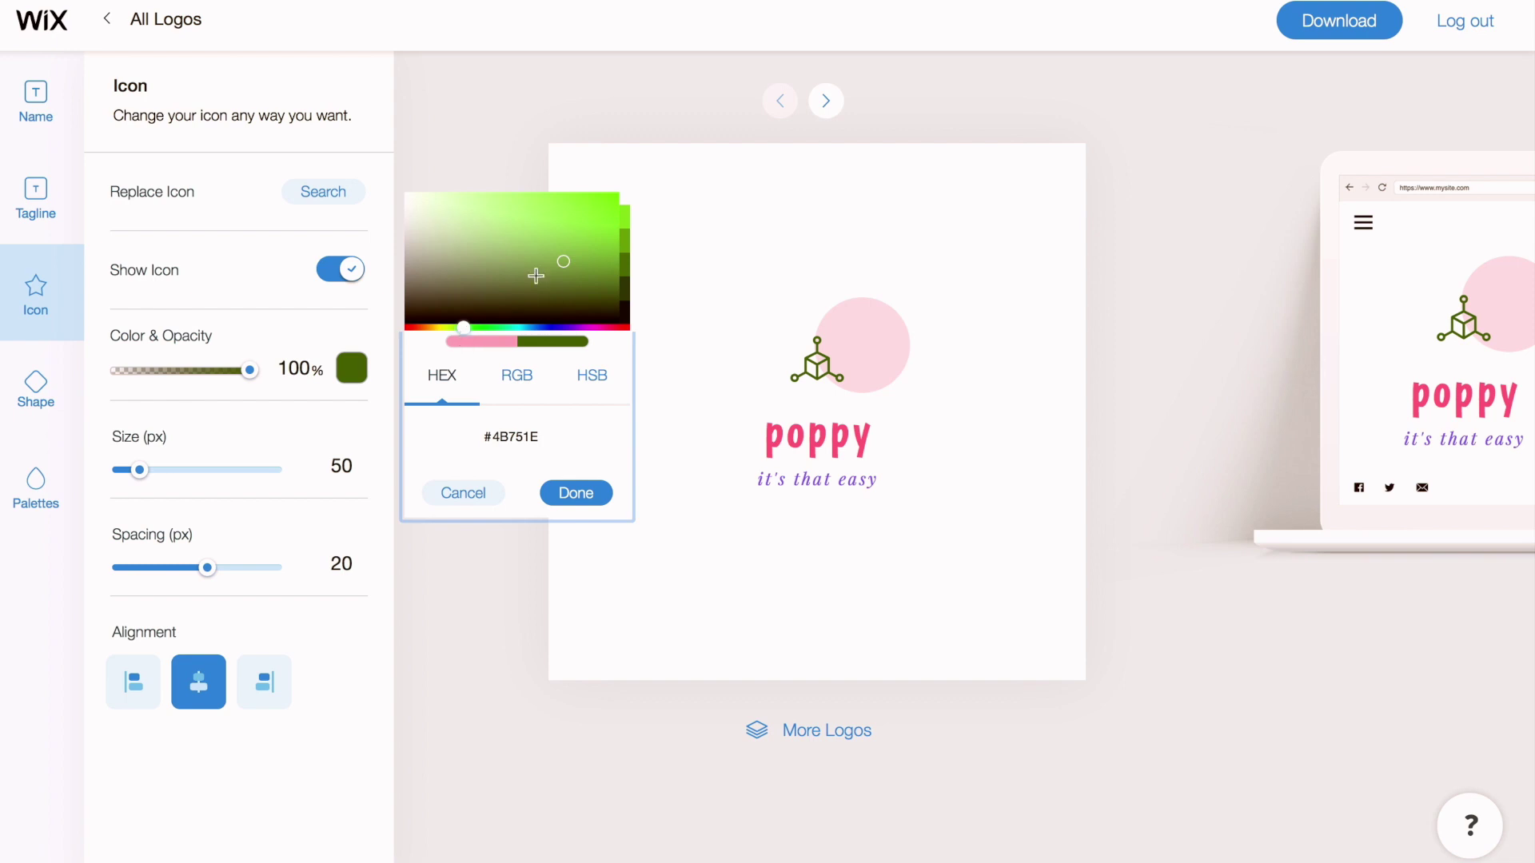
pyautogui.moveTo(566, 259); pyautogui.dragTo(584, 291)
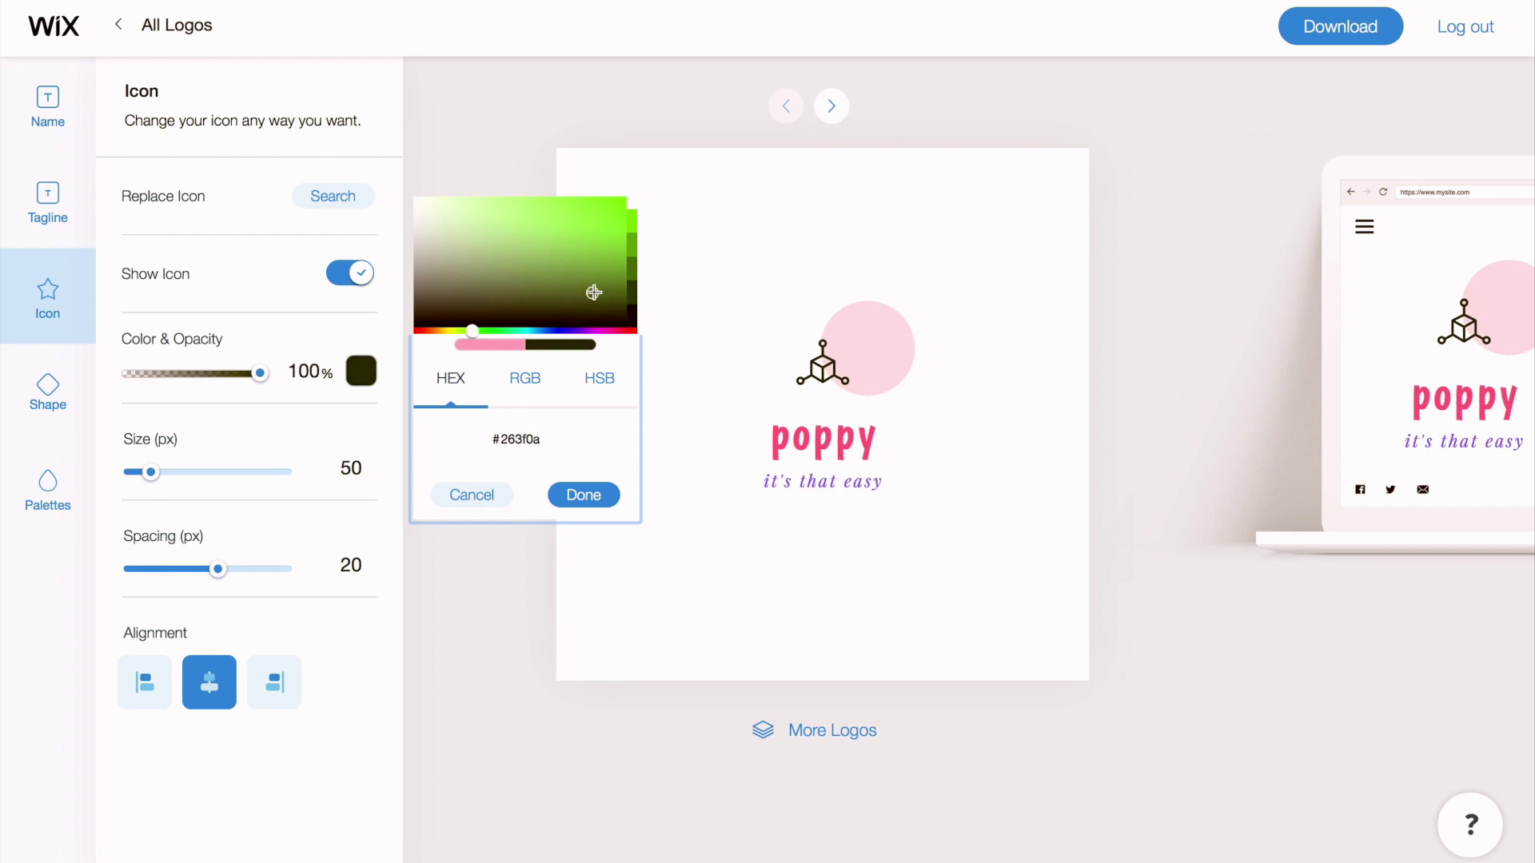
pyautogui.click(569, 495)
pyautogui.moveTo(151, 471)
pyautogui.mouseDown()
pyautogui.moveTo(194, 474)
pyautogui.moveTo(146, 474)
pyautogui.mouseUp()
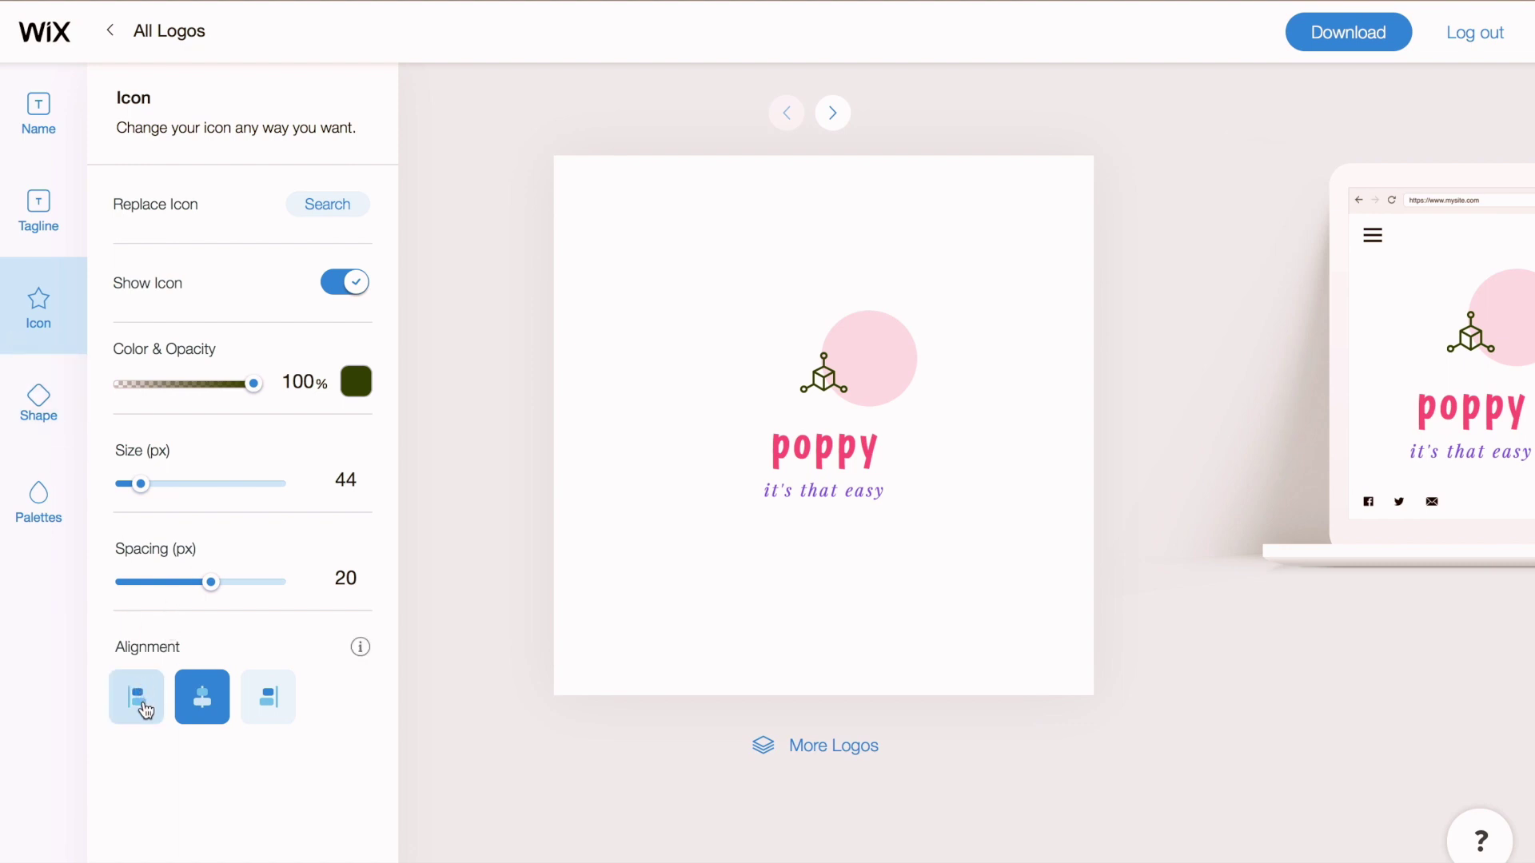
# Step: Try the left and right alignments for the icon and set it back to center
pyautogui.click(145, 709)
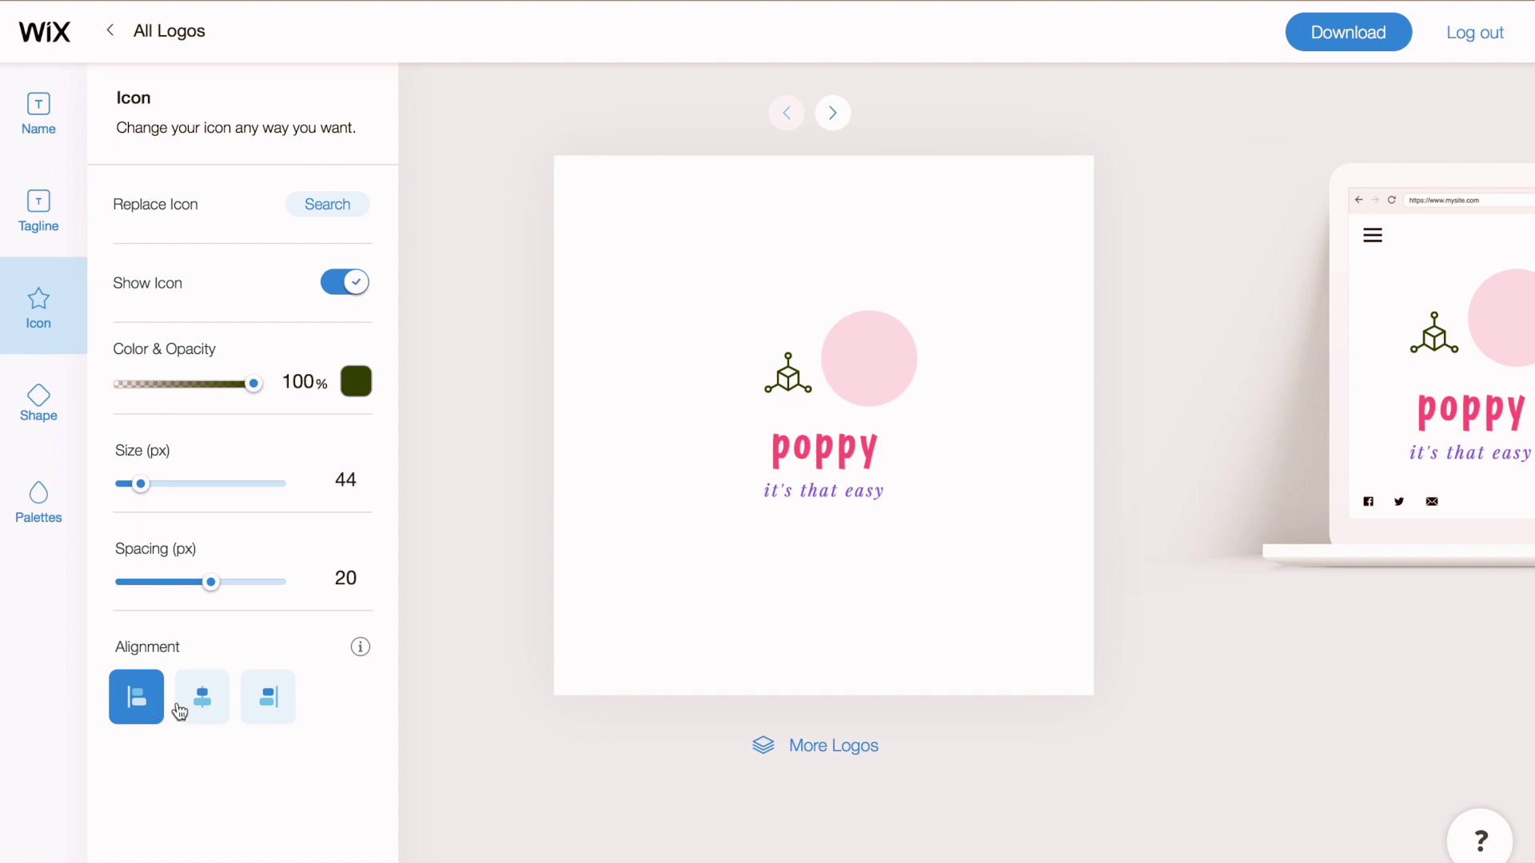
pyautogui.click(276, 690)
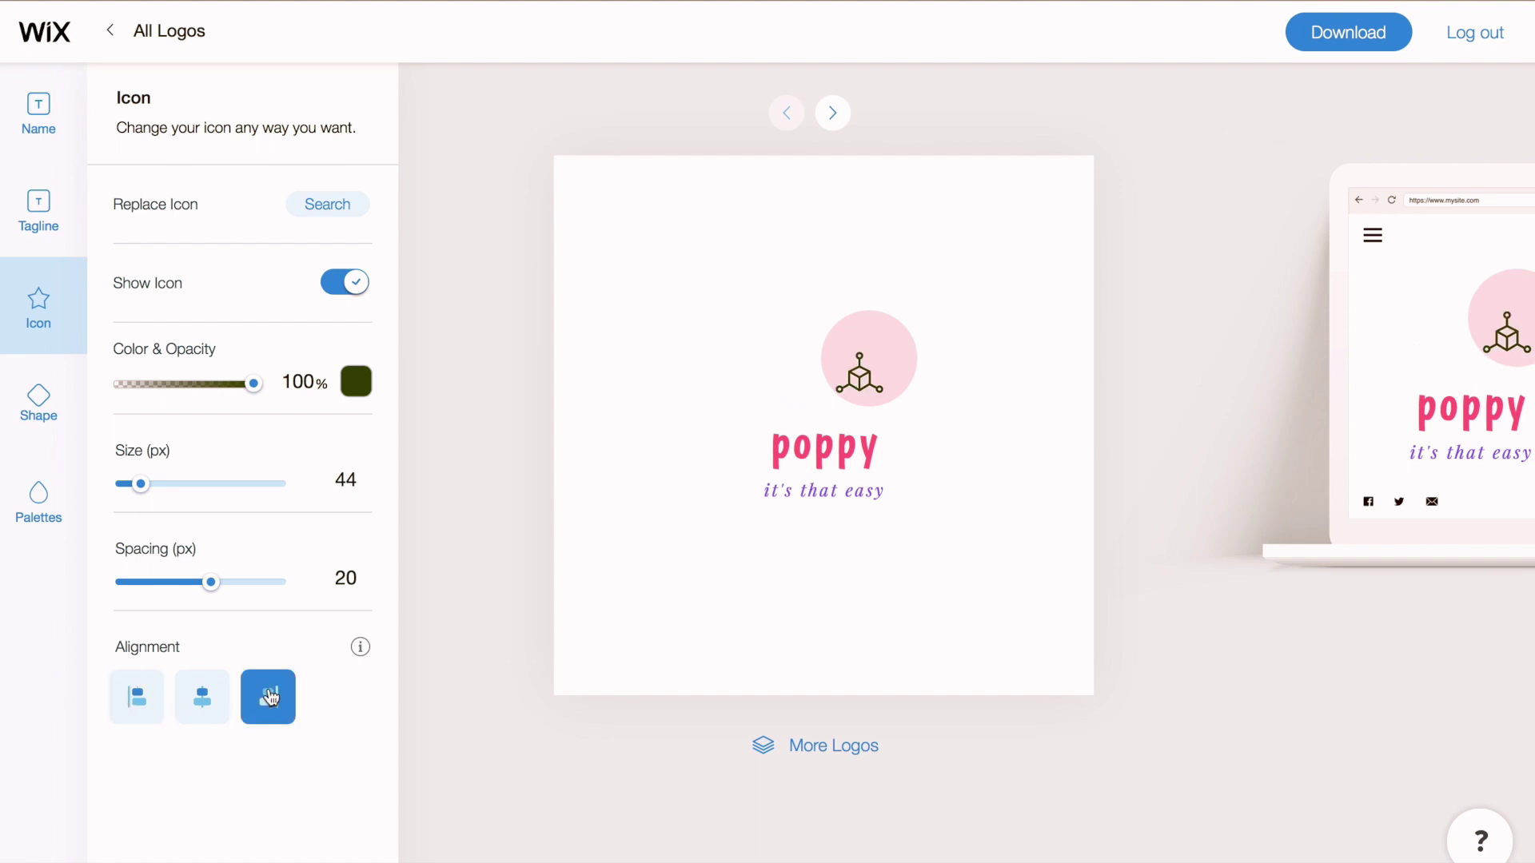
pyautogui.click(205, 695)
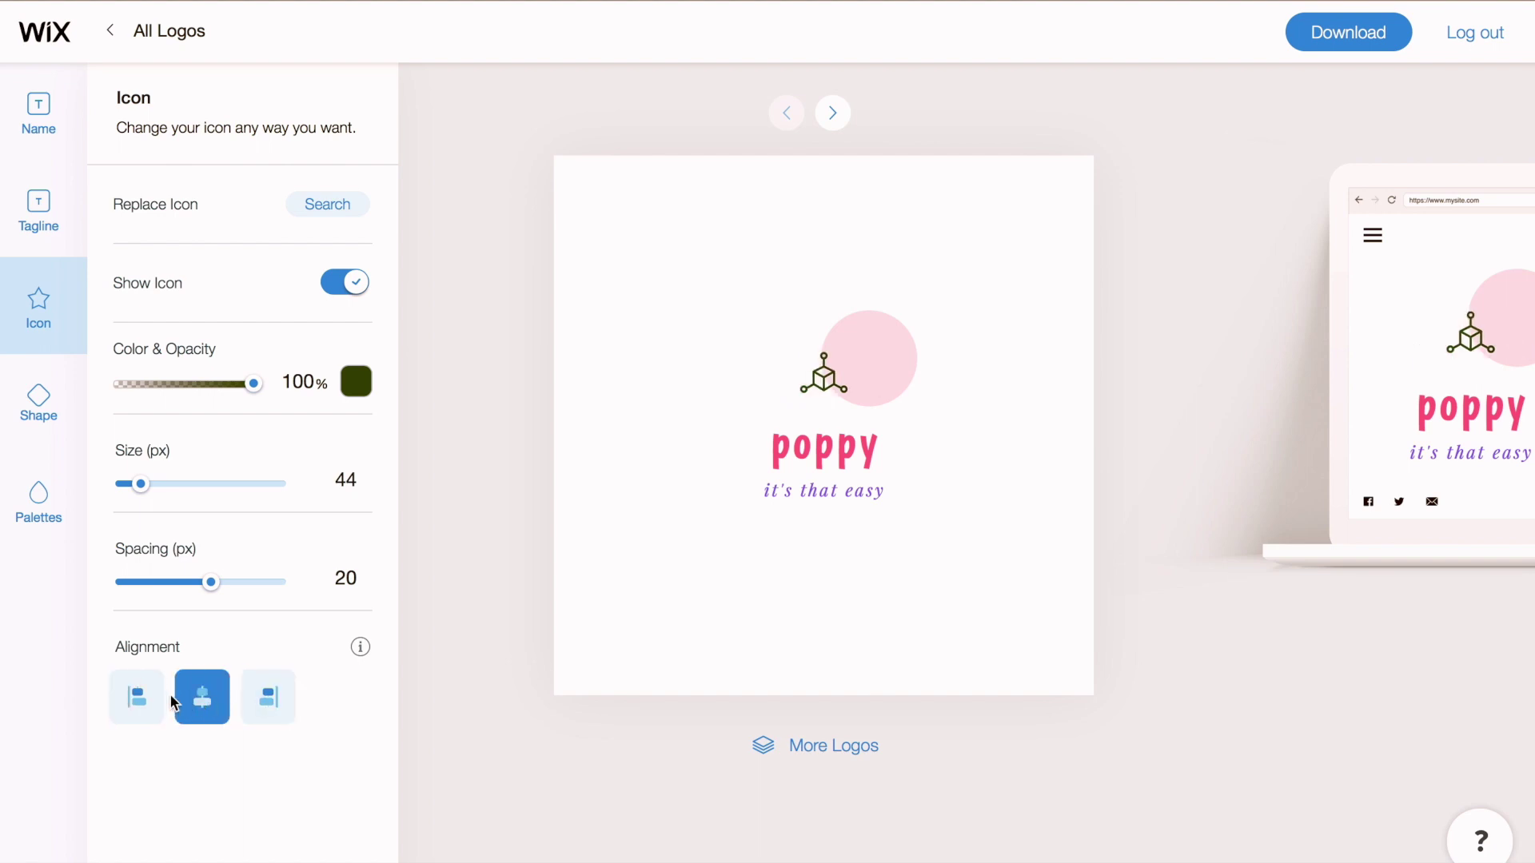
# Step: Change the fill color of the circle shape from the logo to a strong red
pyautogui.click(36, 415)
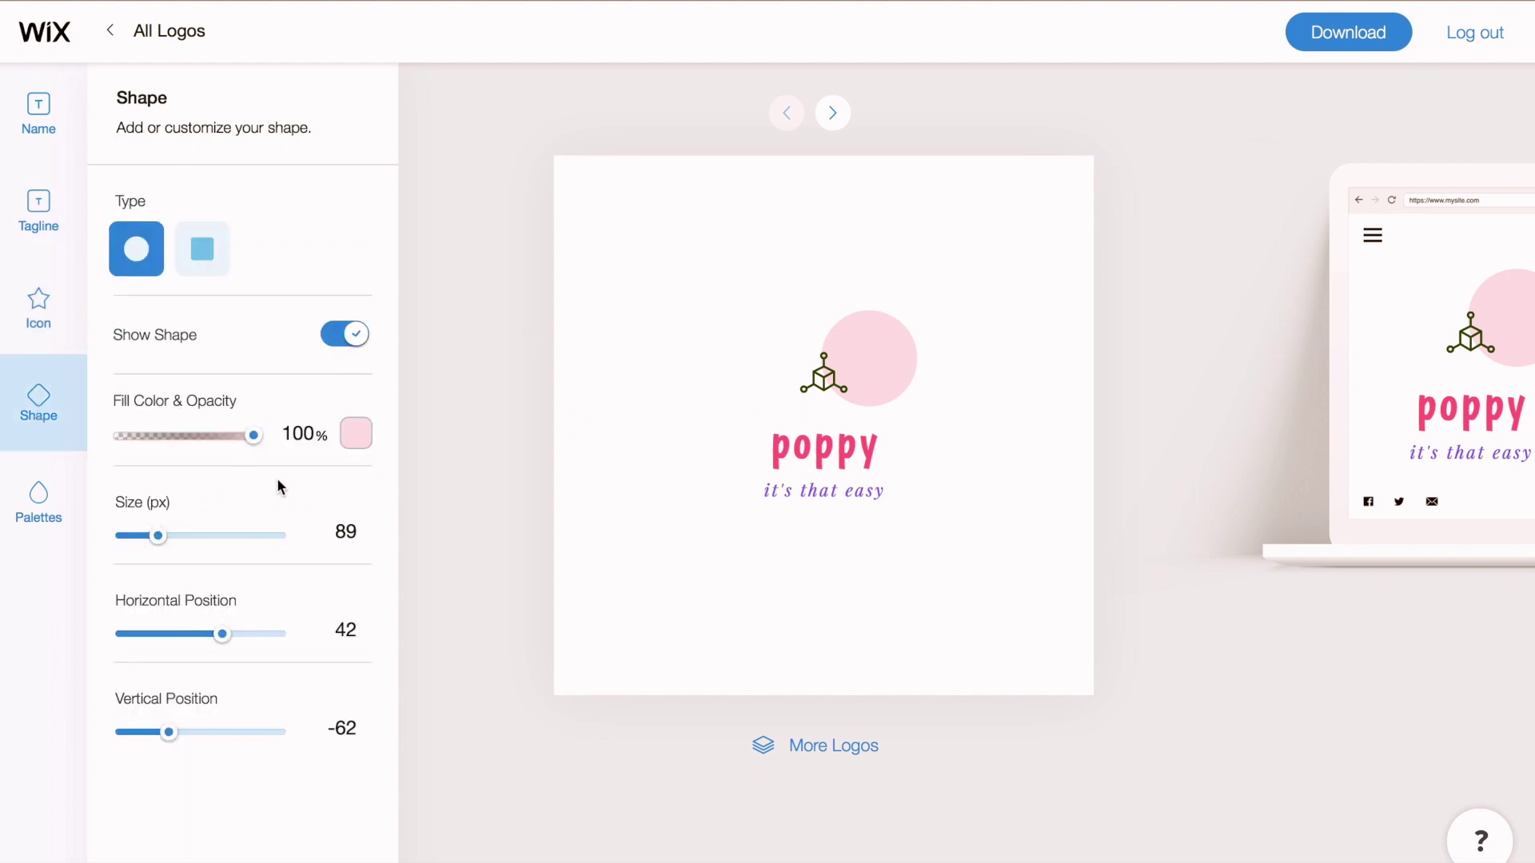
pyautogui.click(355, 433)
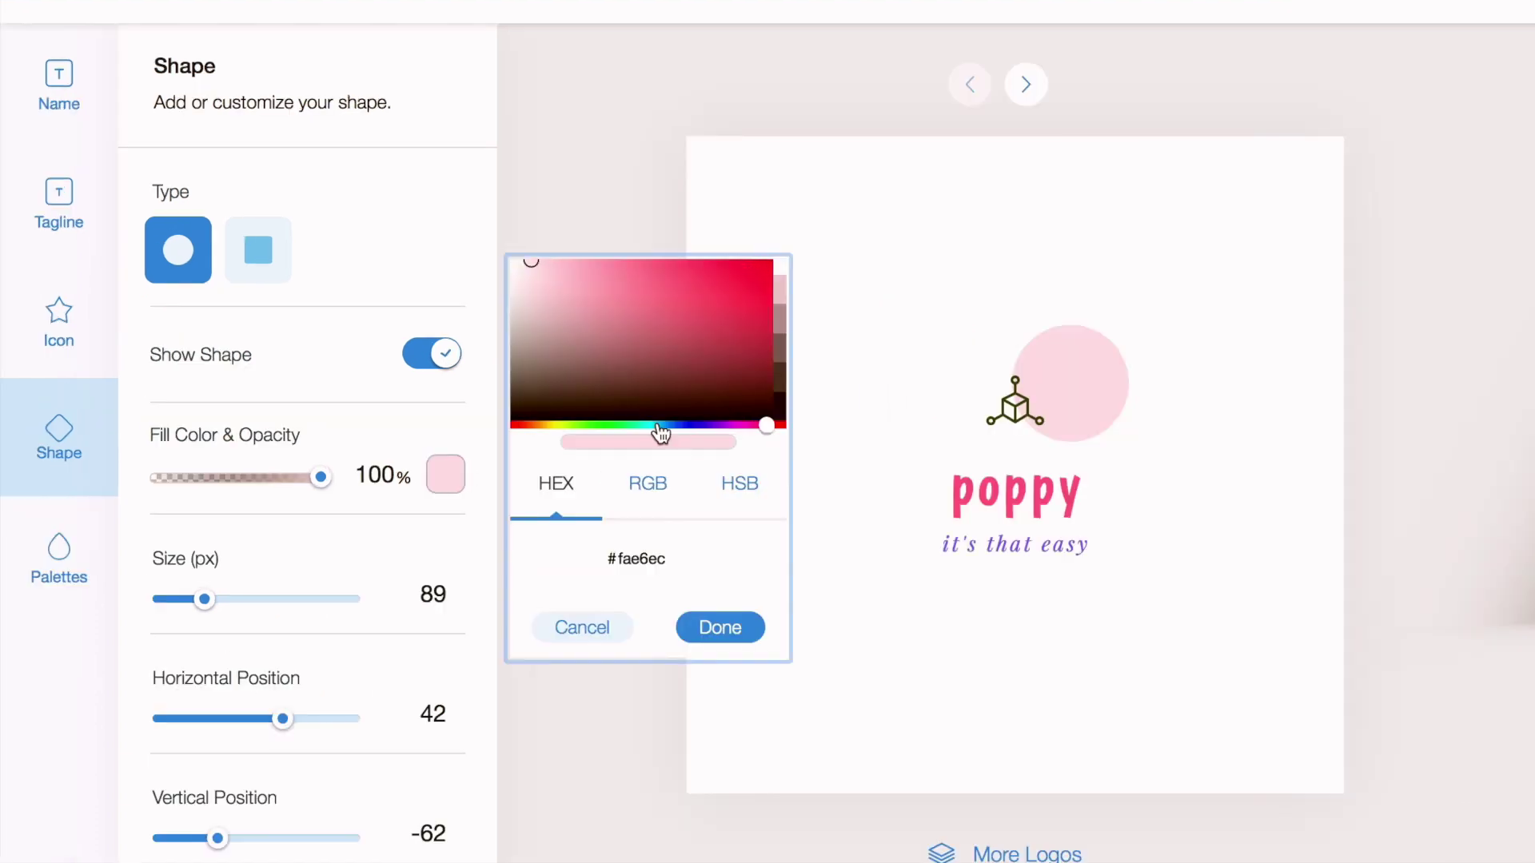
pyautogui.moveTo(619, 393); pyautogui.dragTo(402, 395)
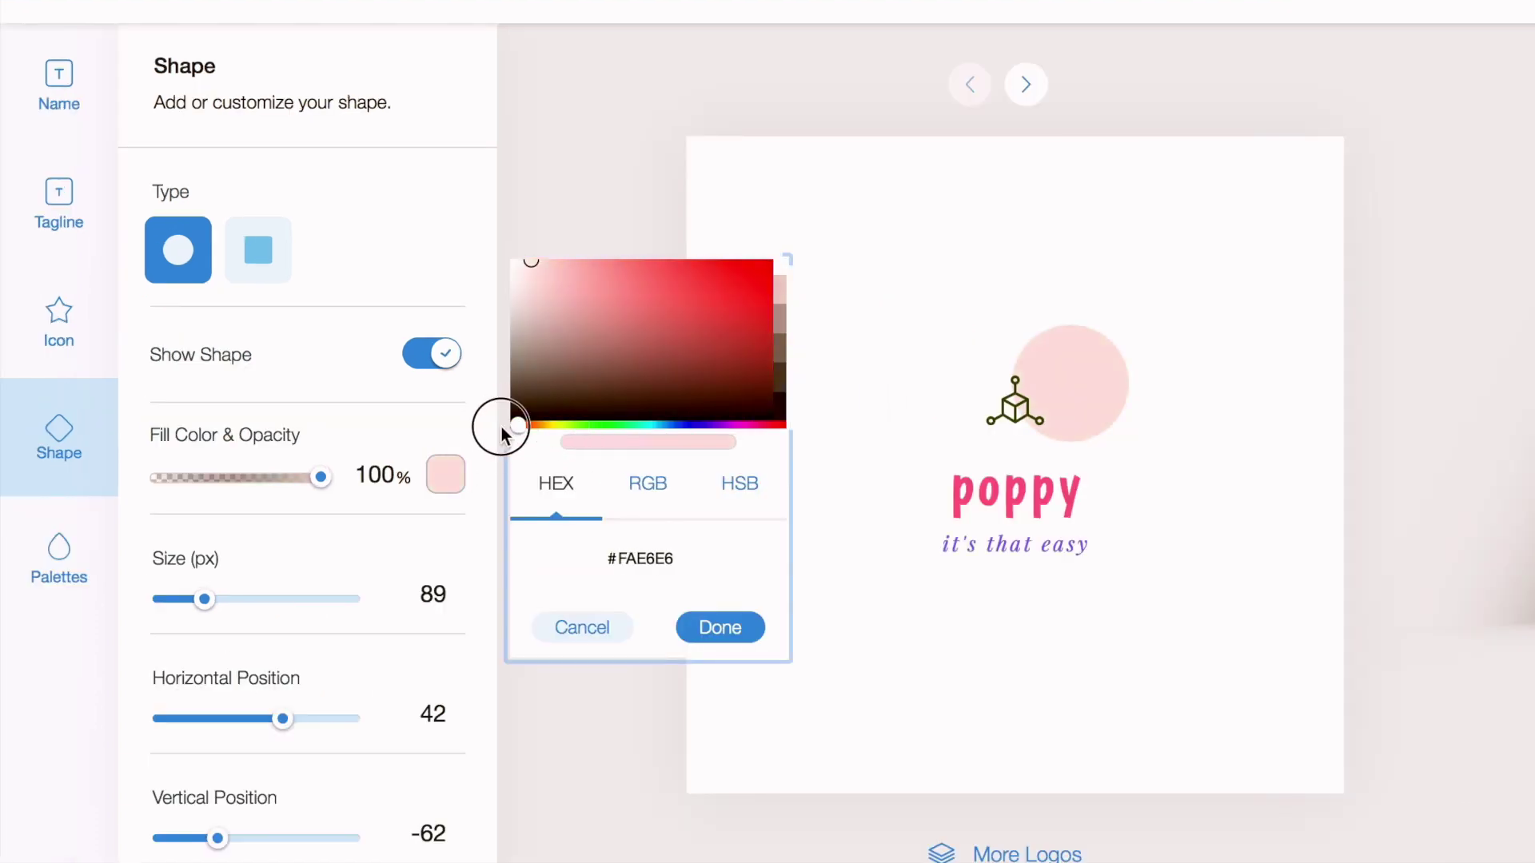
pyautogui.moveTo(703, 303); pyautogui.dragTo(600, 289)
pyautogui.moveTo(560, 425); pyautogui.dragTo(775, 429)
pyautogui.moveTo(668, 274)
pyautogui.mouseDown()
pyautogui.moveTo(685, 308)
pyautogui.moveTo(685, 257)
pyautogui.mouseUp()
# Step: Lower the circle's opacity to a pale pink and center it behind the icon with horizontal position 0, adjusting its vertical position slightly
pyautogui.click(268, 478)
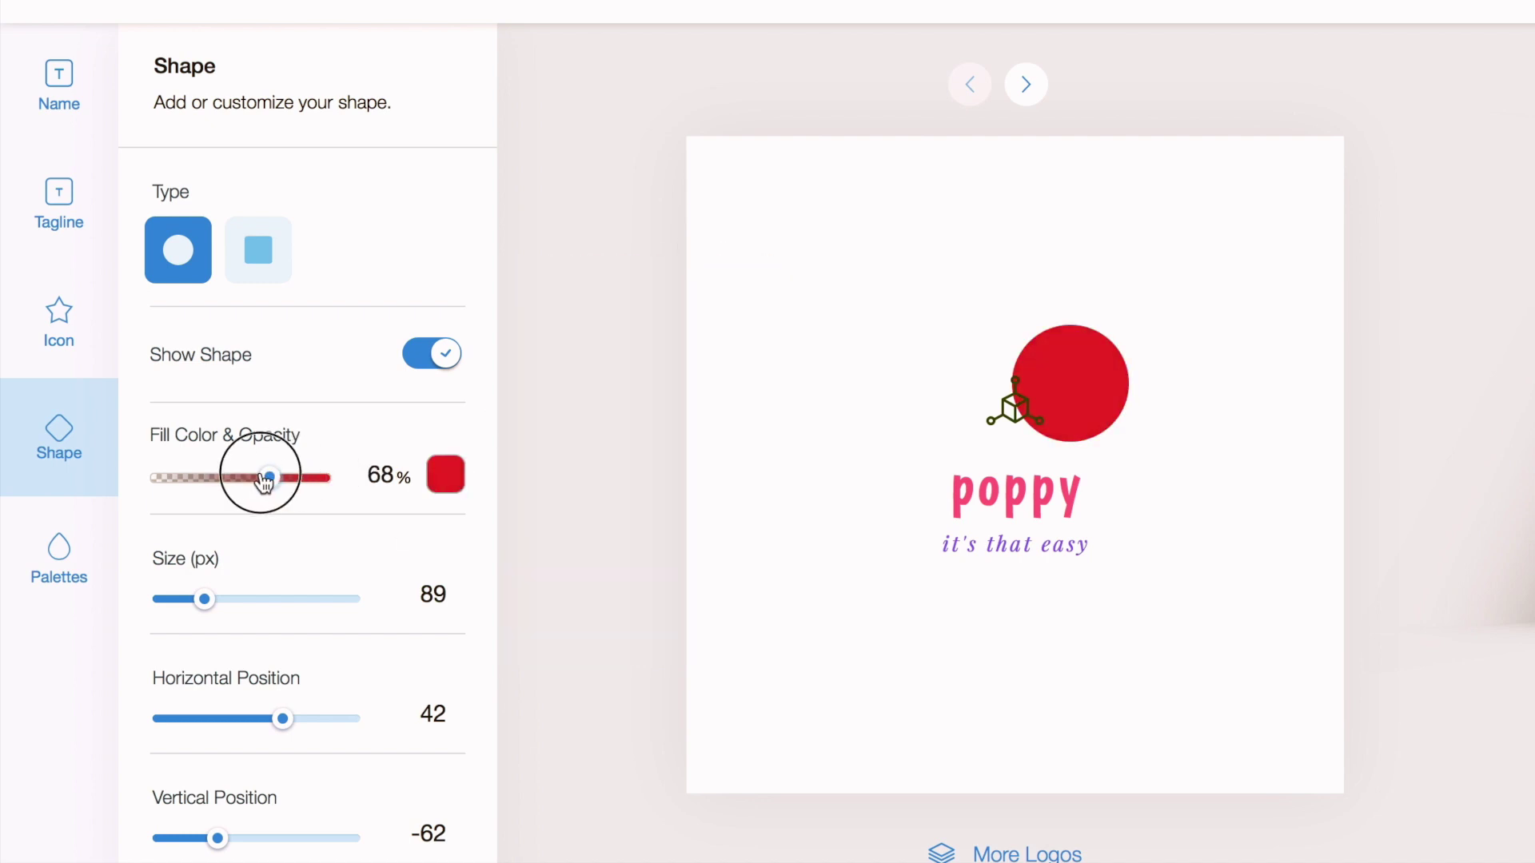
pyautogui.moveTo(268, 478); pyautogui.dragTo(239, 477)
pyautogui.moveTo(282, 719)
pyautogui.mouseDown()
pyautogui.moveTo(220, 719)
pyautogui.moveTo(257, 719)
pyautogui.mouseUp()
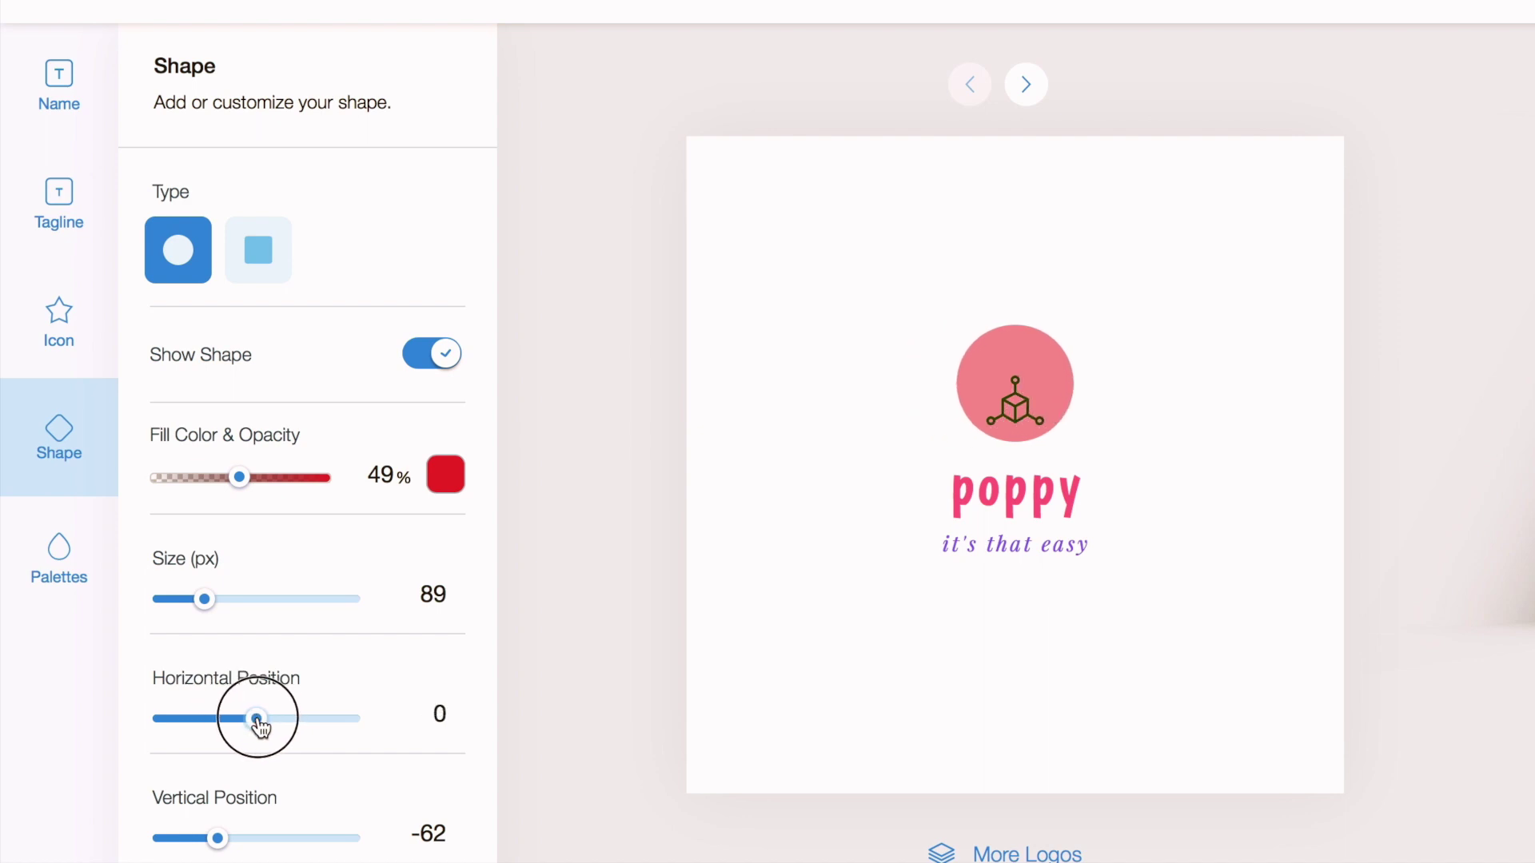
pyautogui.moveTo(217, 837)
pyautogui.mouseDown()
pyautogui.moveTo(232, 835)
pyautogui.moveTo(220, 838)
pyautogui.mouseUp()
pyautogui.moveTo(239, 477); pyautogui.dragTo(185, 478)
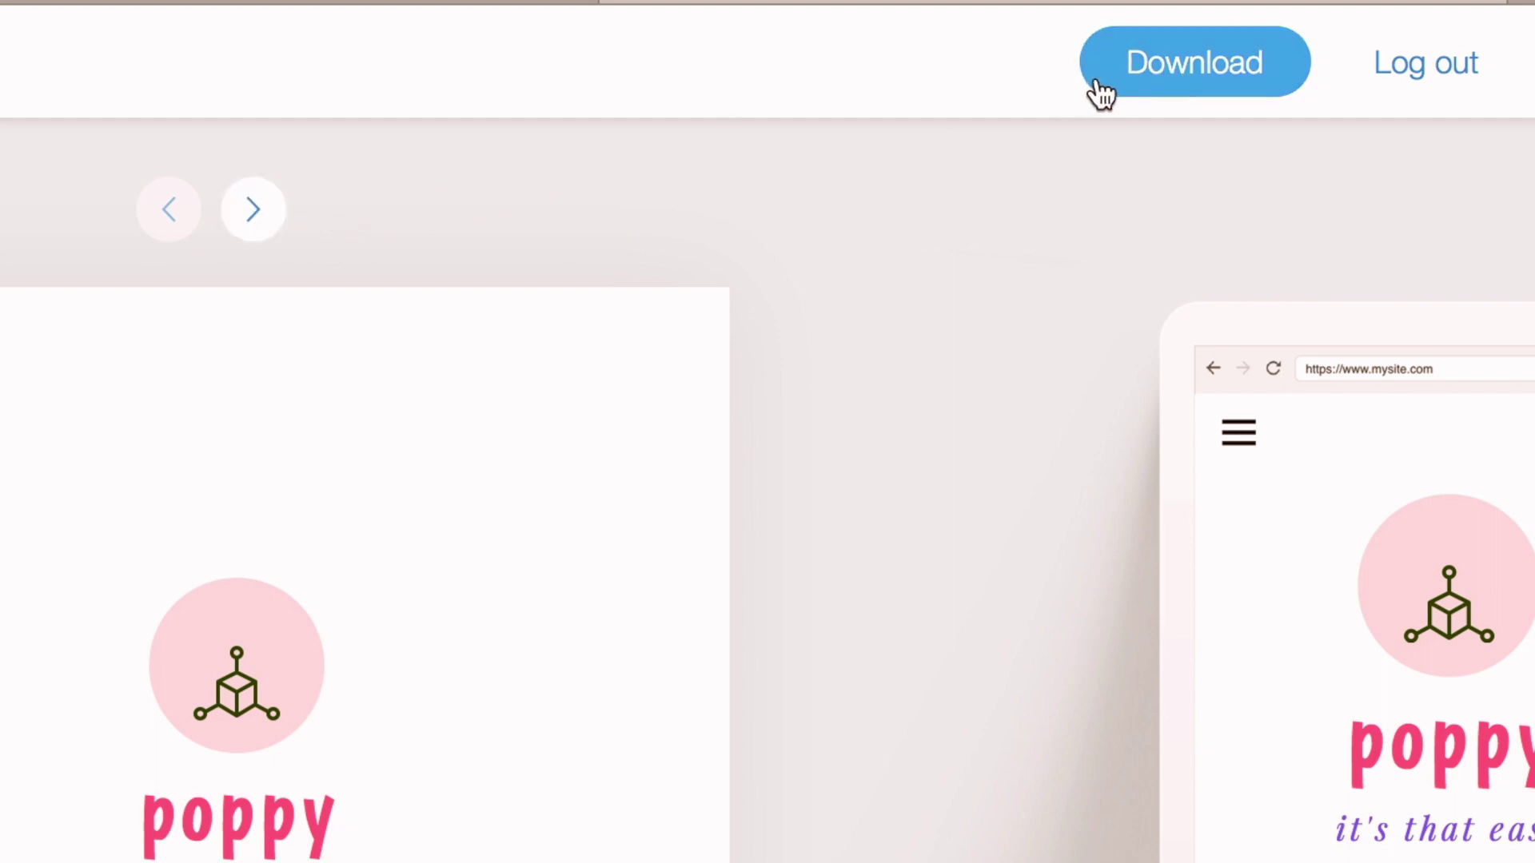
# Step: Open the logo's download options and compare the prices and included files of the Professional Logo & Website, Professional Logo and Basic Logo plans
pyautogui.click(1127, 84)
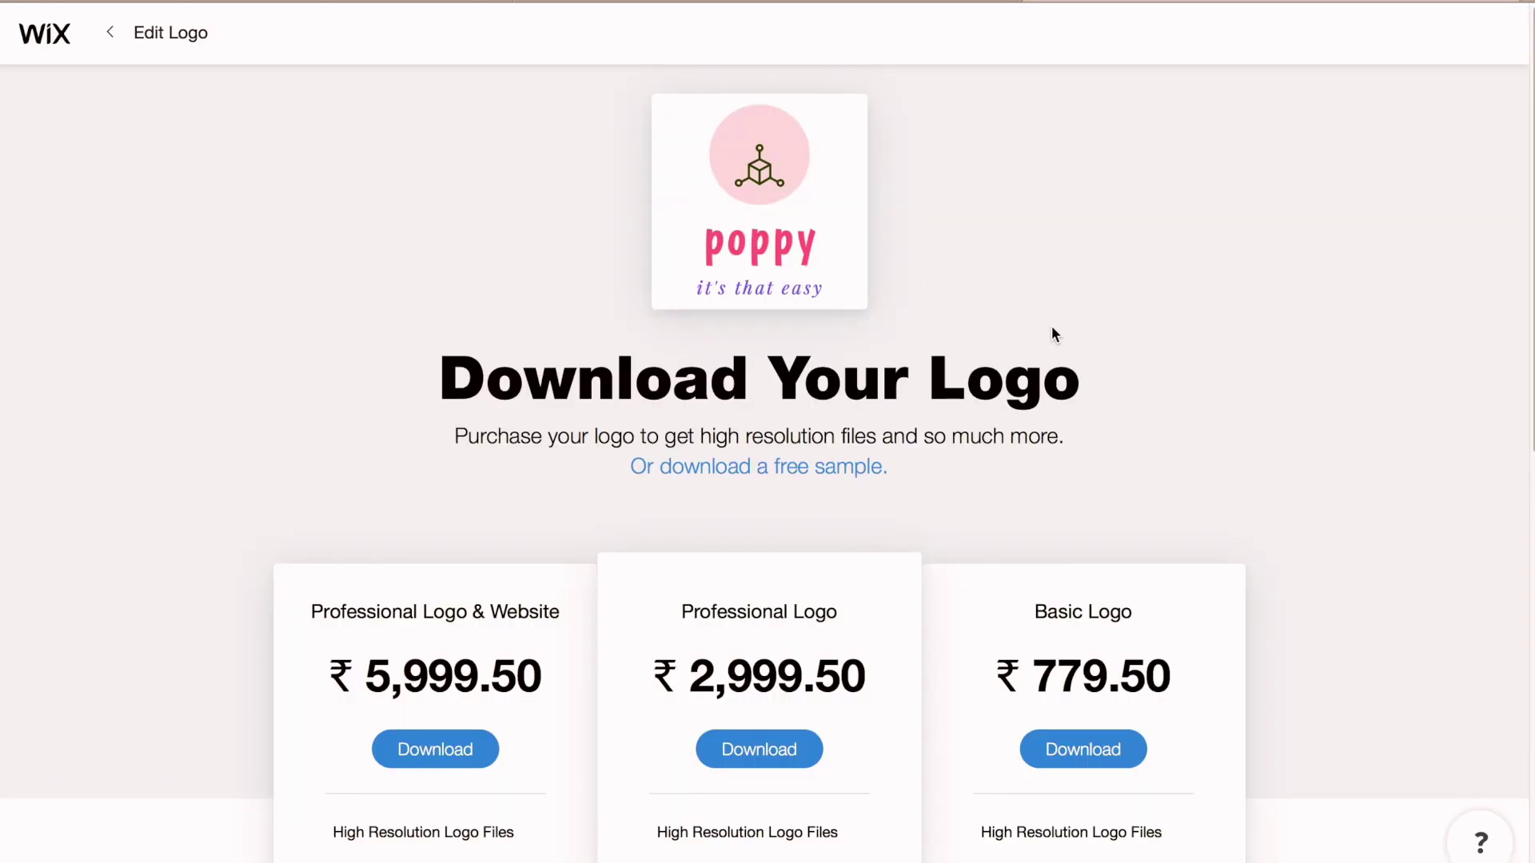
pyautogui.scroll(-5, 1070, 342)
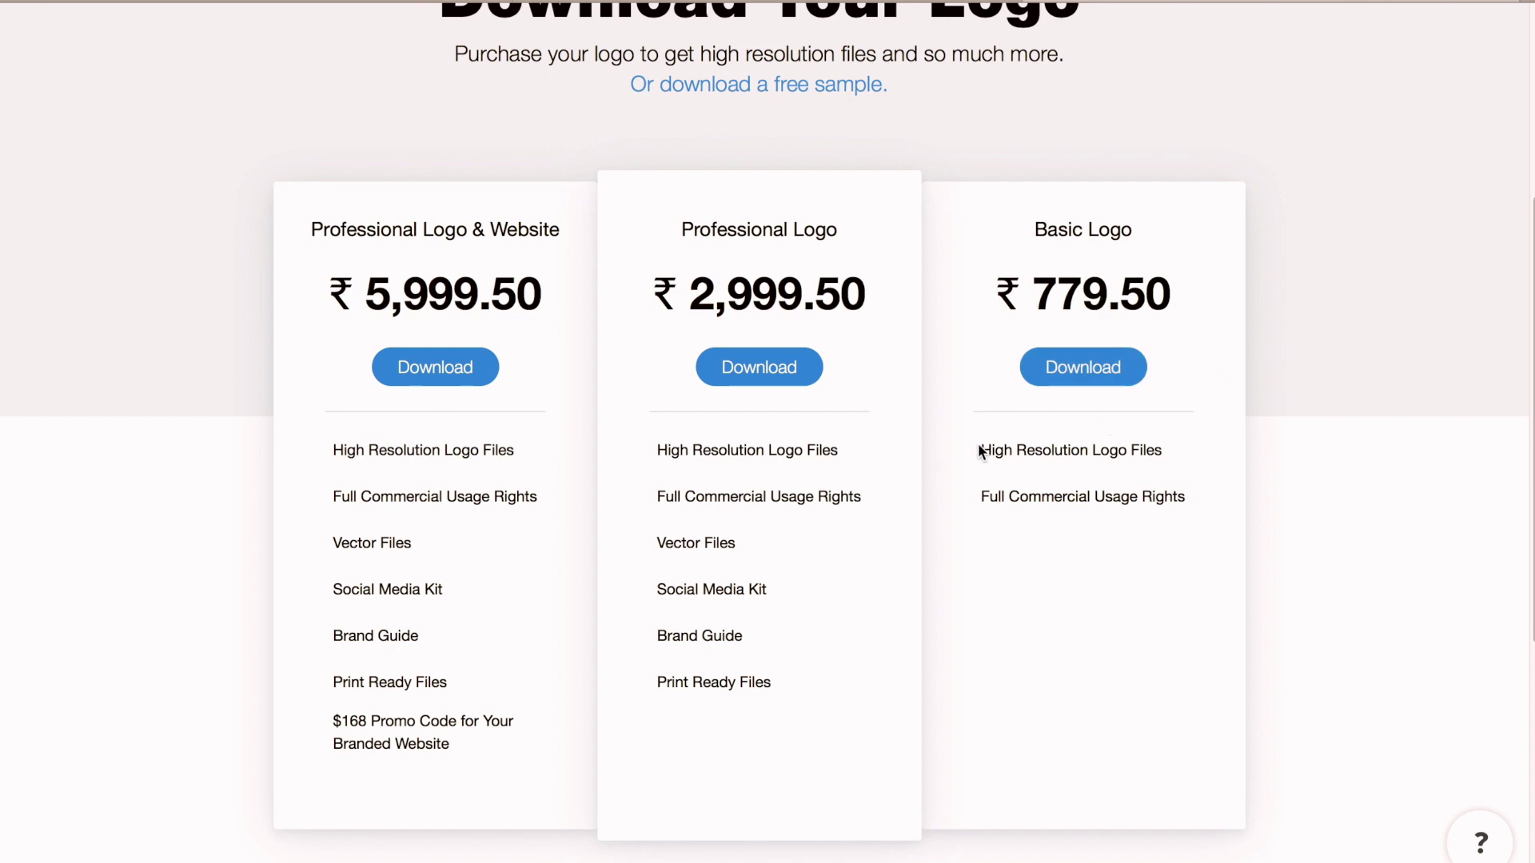
pyautogui.moveTo(1042, 454)
pyautogui.moveTo(368, 292); pyautogui.dragTo(561, 292)
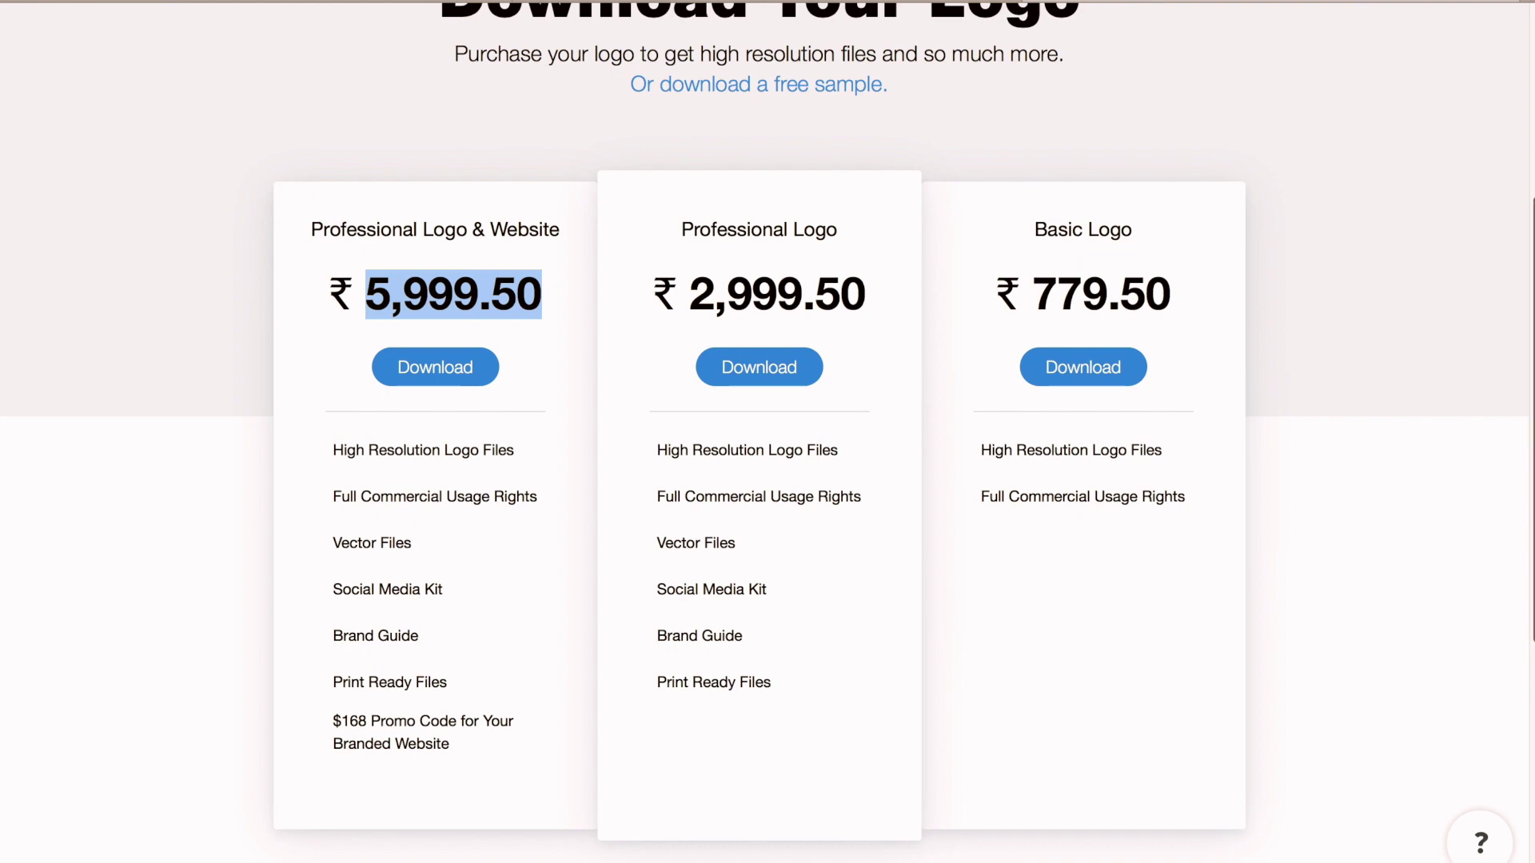
pyautogui.scroll(-4, 1284, 547)
pyautogui.scroll(5, 1283, 547)
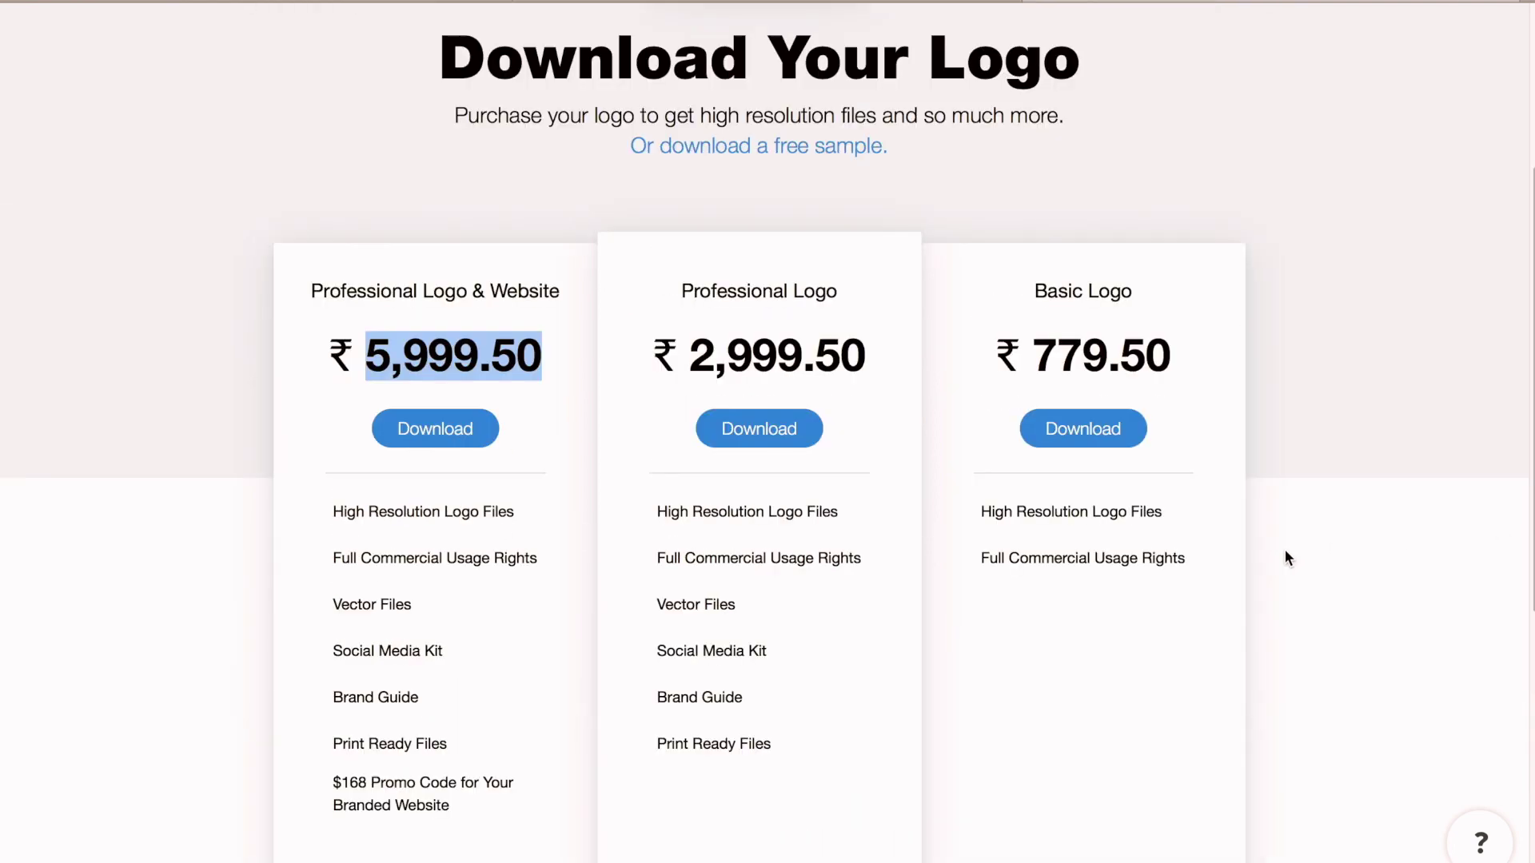
pyautogui.scroll(3, 1284, 548)
pyautogui.scroll(-2, 1283, 552)
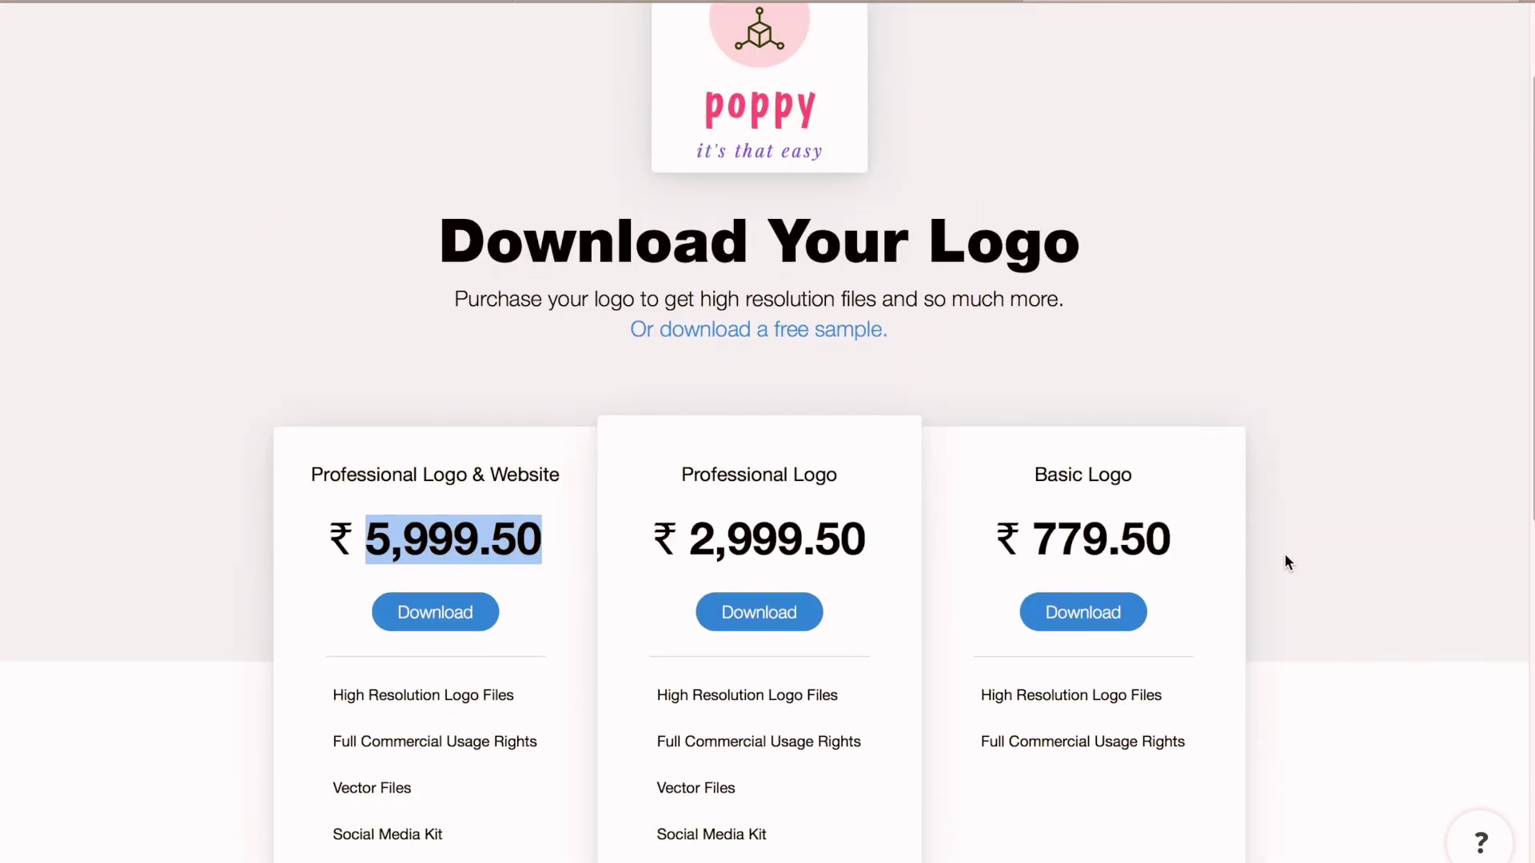
pyautogui.scroll(-5, 1283, 562)
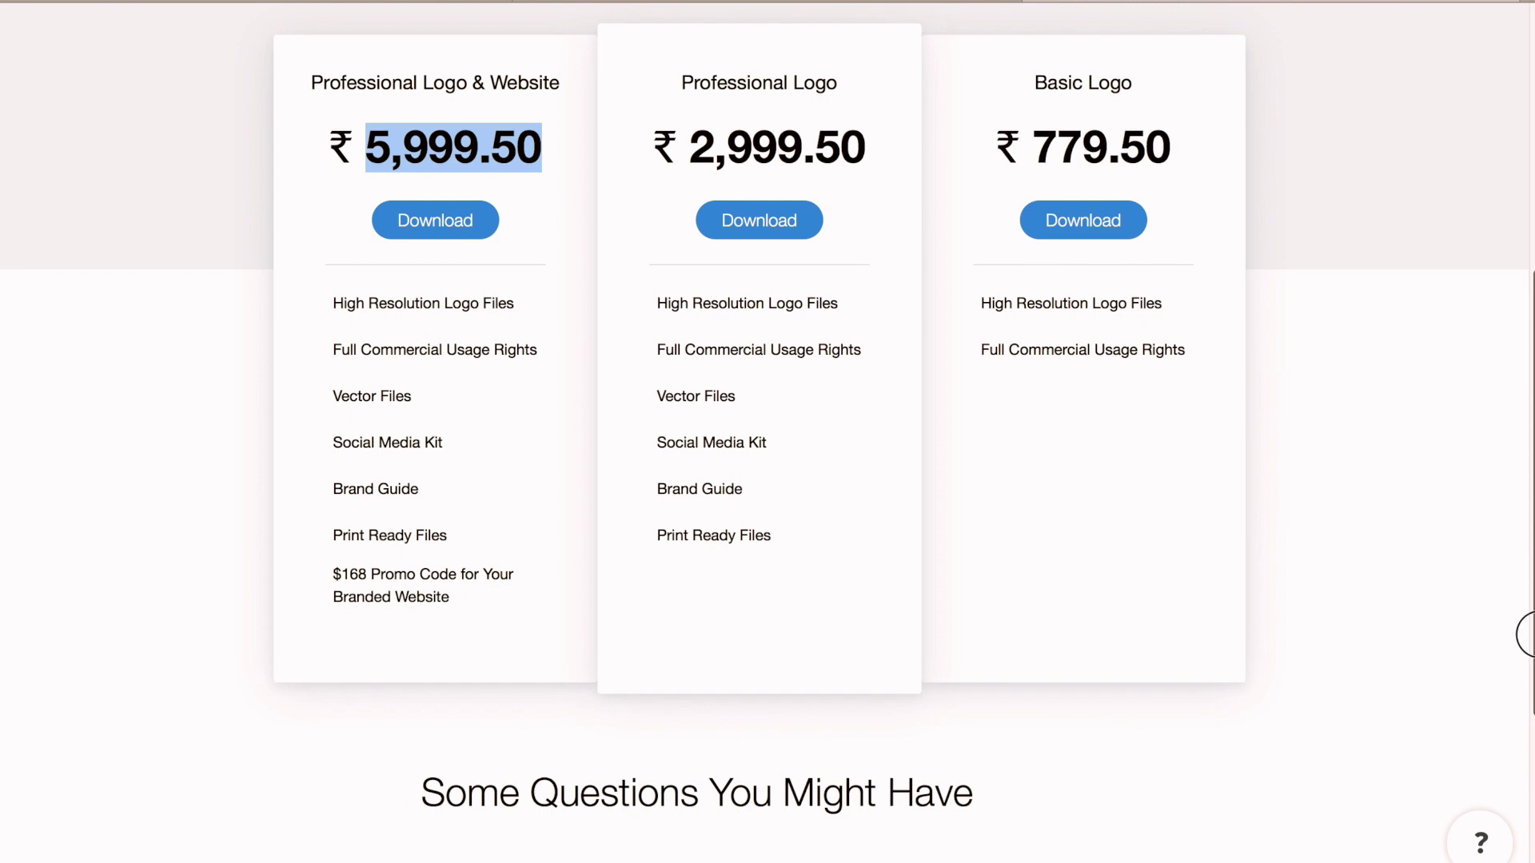
pyautogui.scroll(4, 1520, 523)
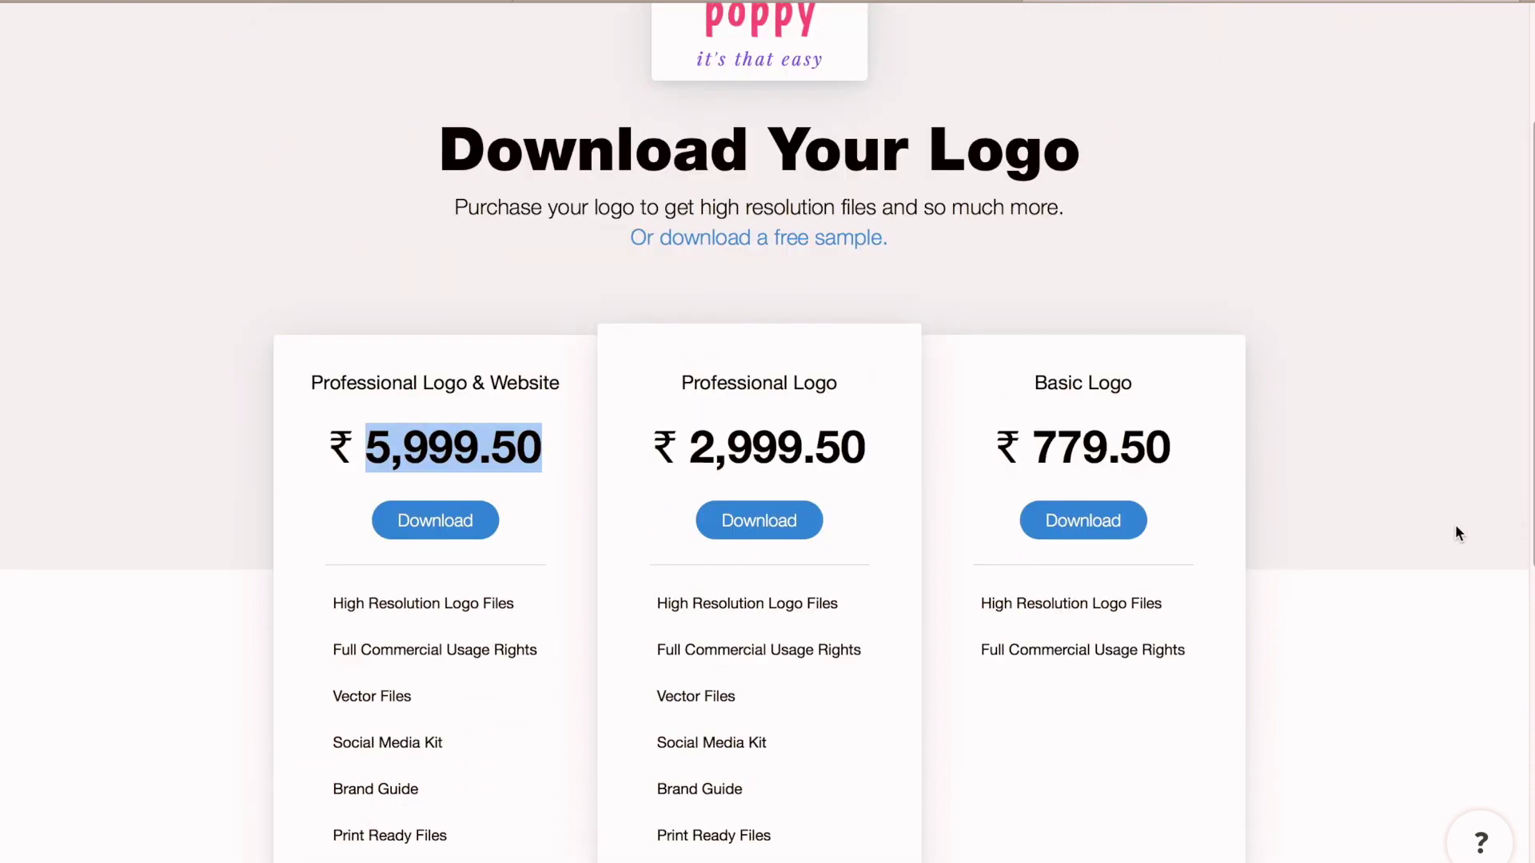
pyautogui.scroll(-4, 1427, 515)
pyautogui.scroll(7, 1430, 515)
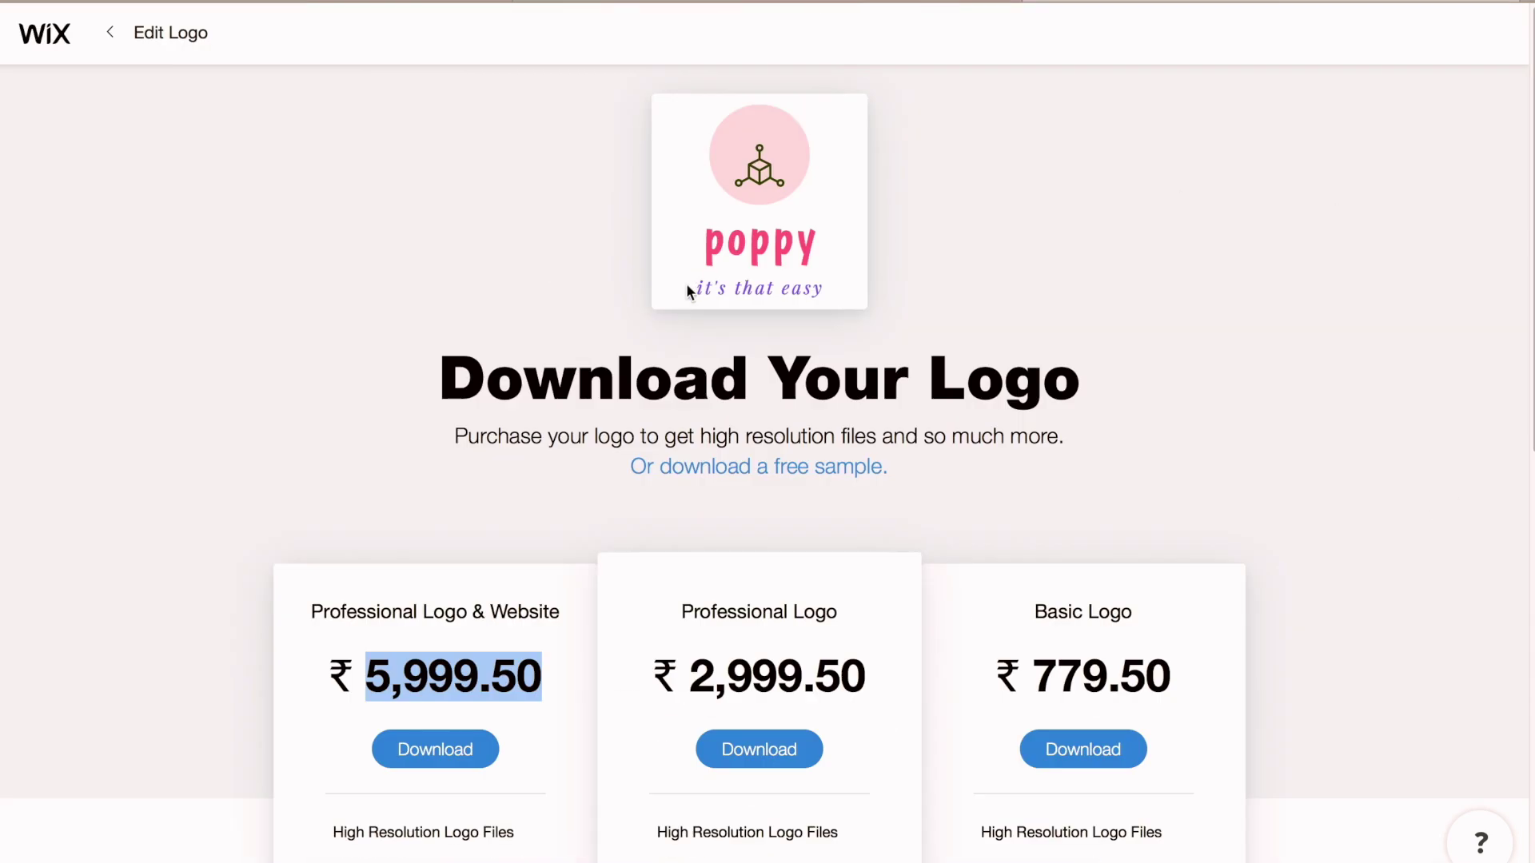
pyautogui.scroll(-3, 1510, 483)
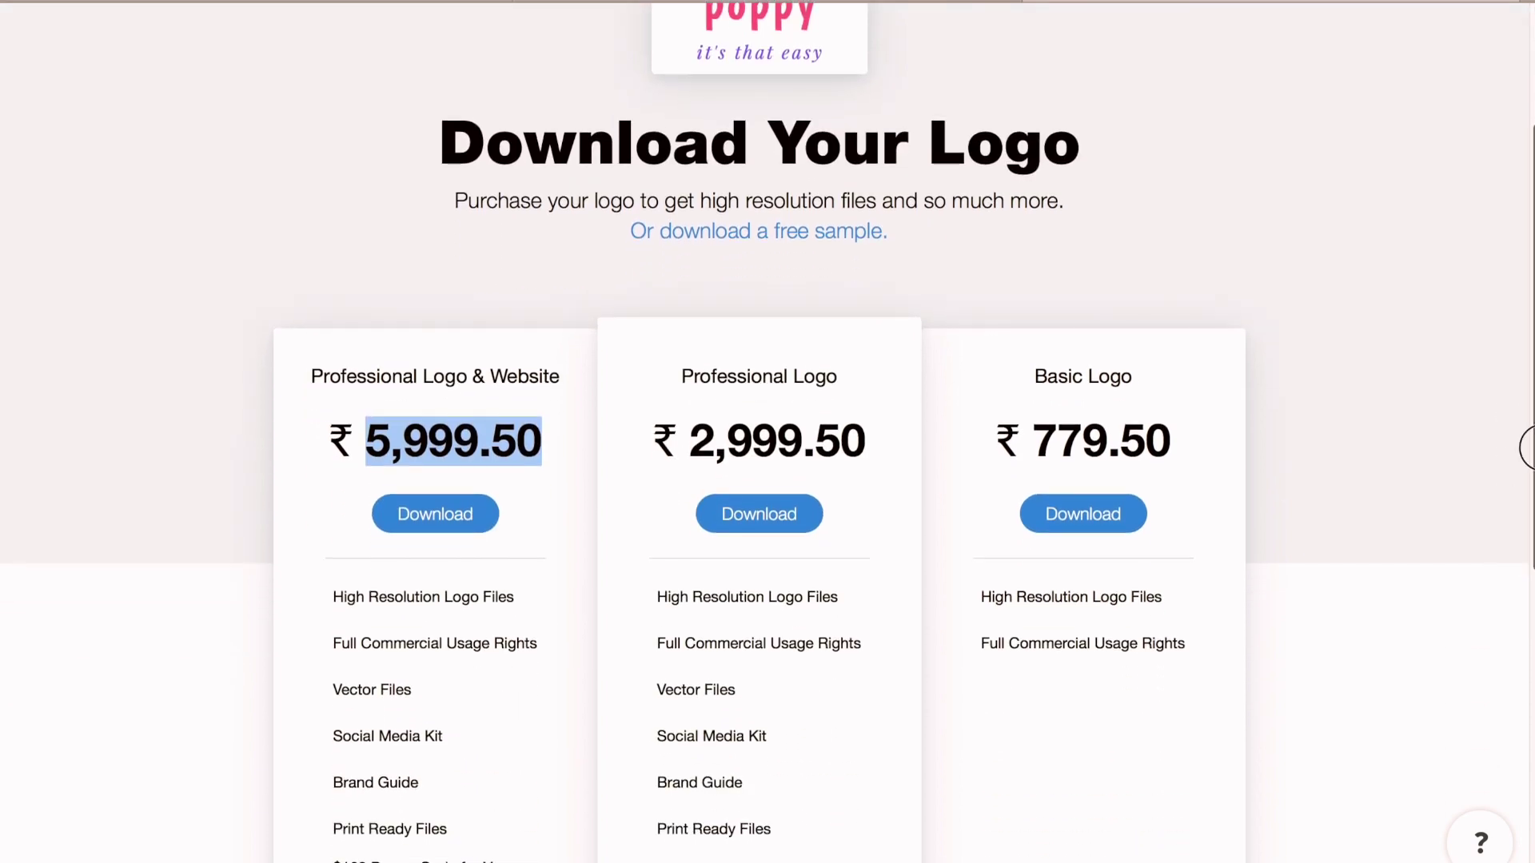
pyautogui.scroll(3, 1518, 445)
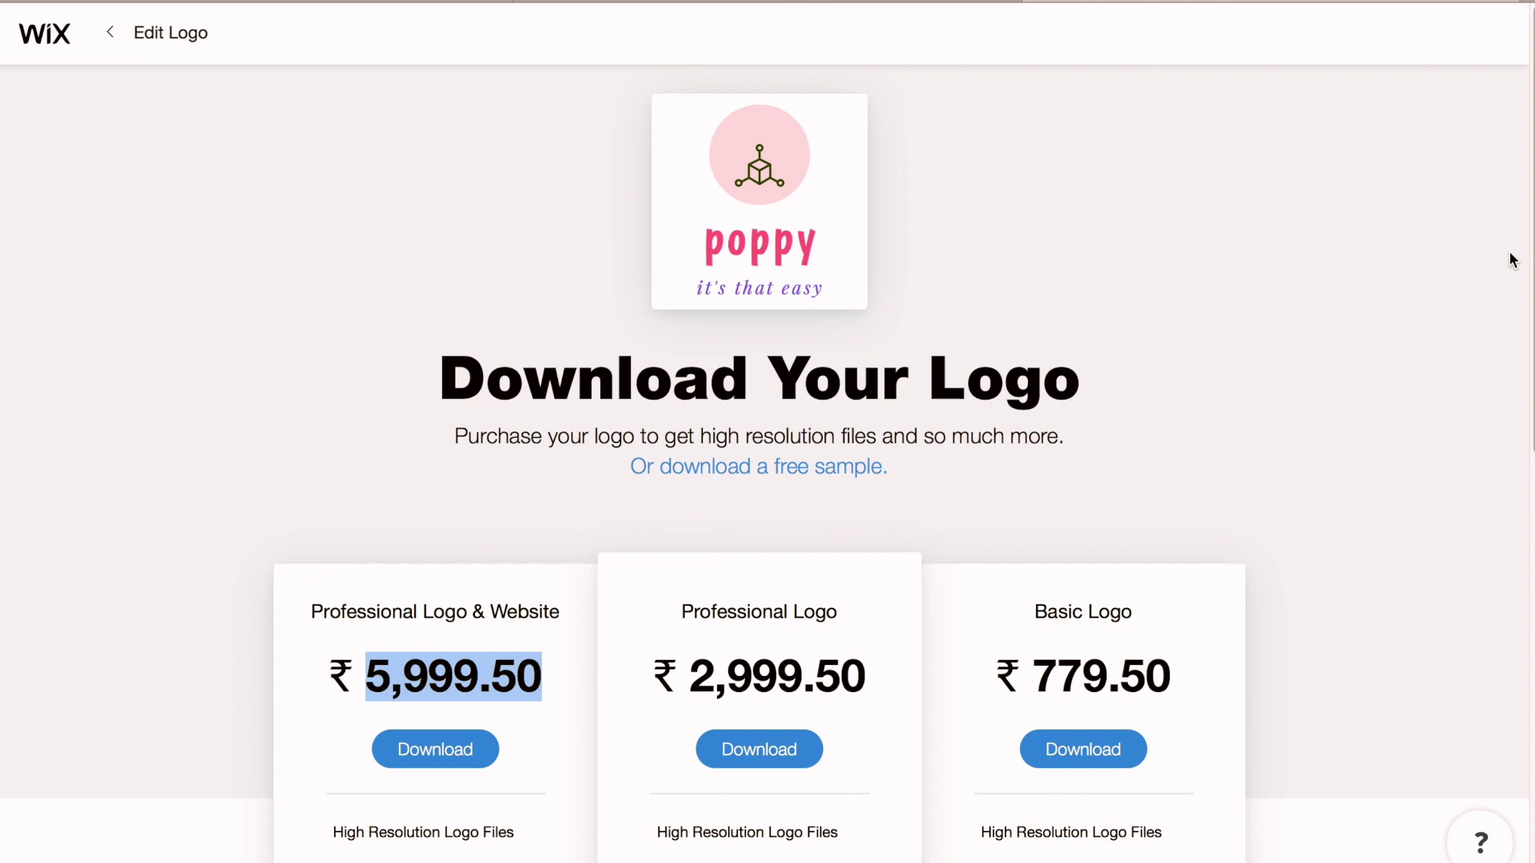
# Step: Examine the questions listed below the download plans and return to the logo preview
pyautogui.scroll(-7, 1513, 260)
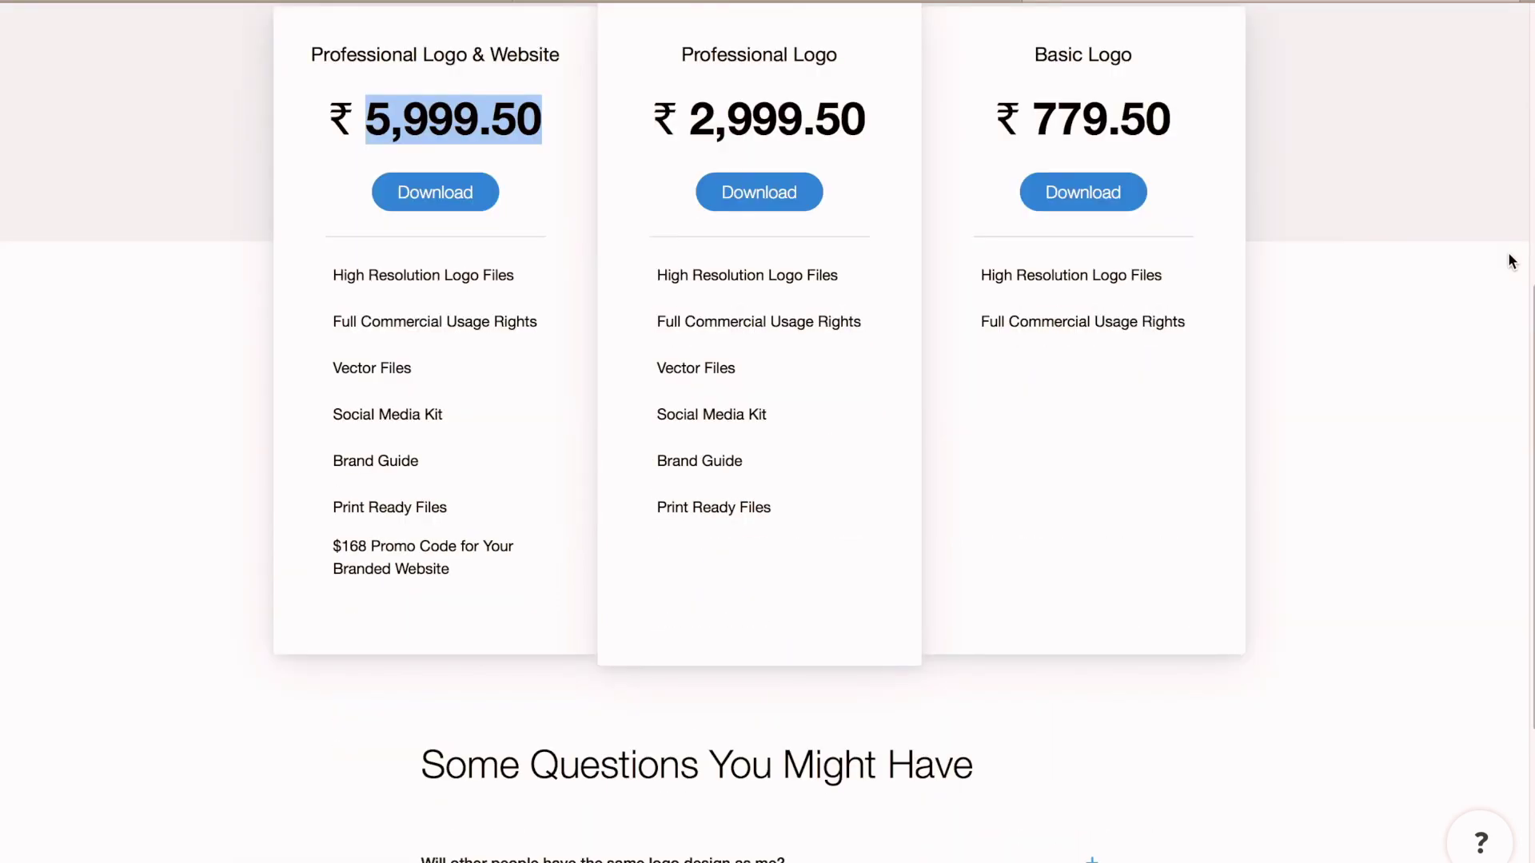
pyautogui.scroll(-1, 1511, 260)
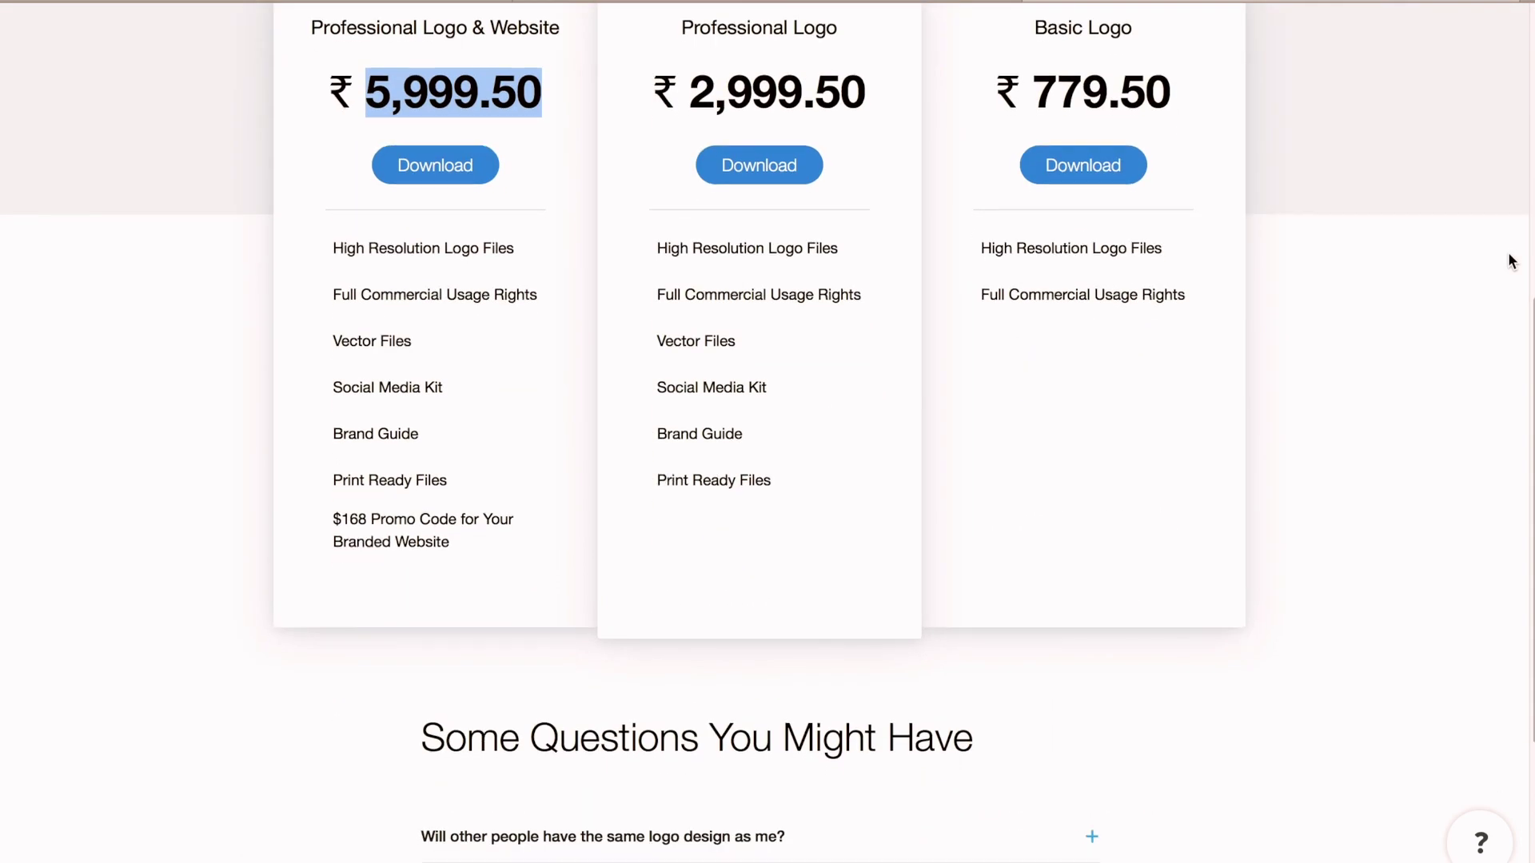
pyautogui.scroll(-2, 1512, 260)
pyautogui.scroll(-2, 1513, 264)
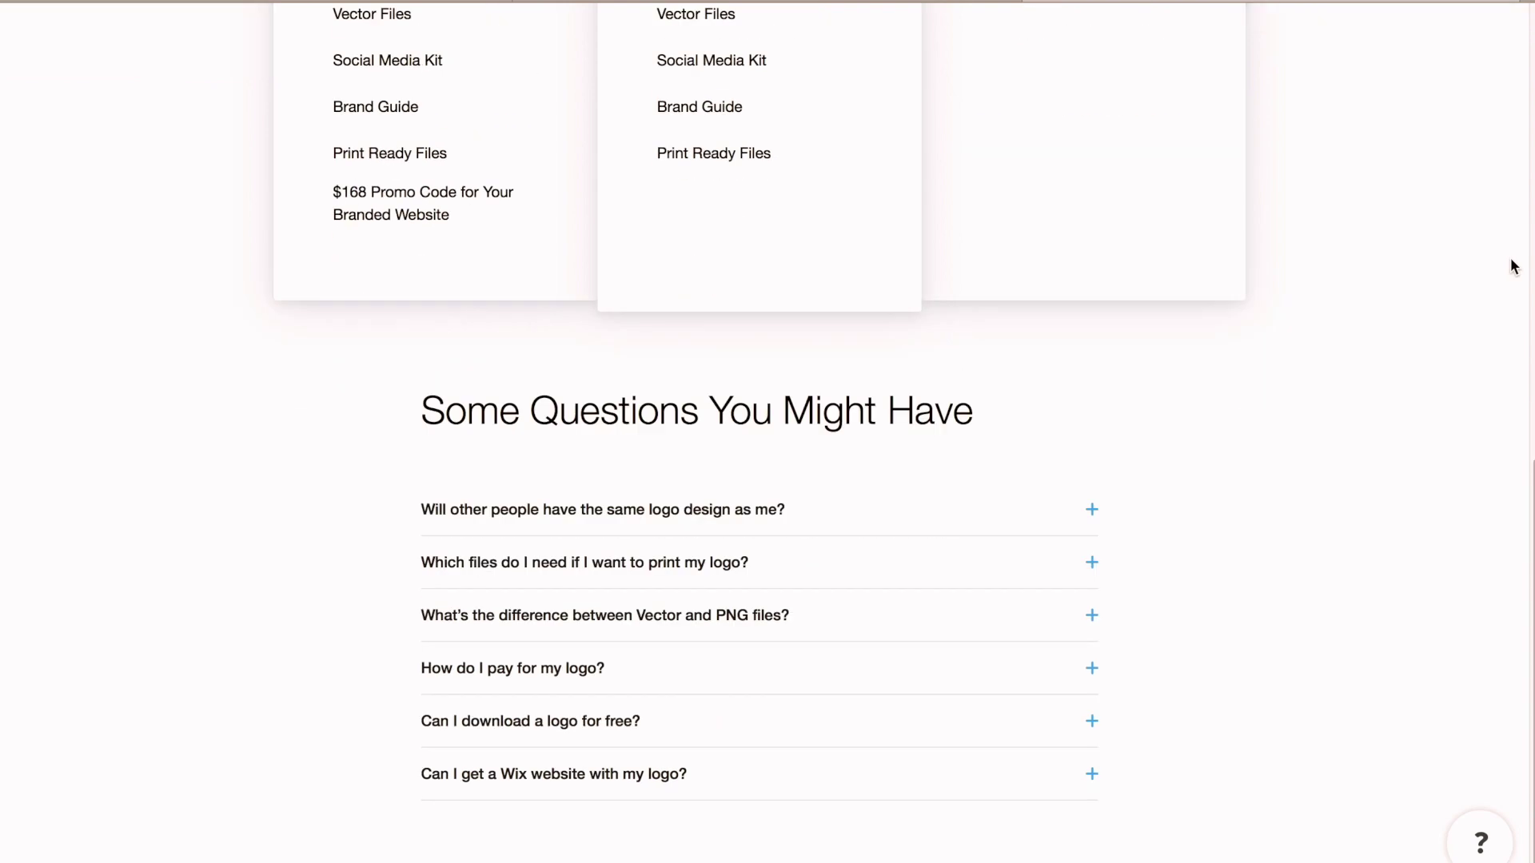
pyautogui.scroll(6, 1513, 267)
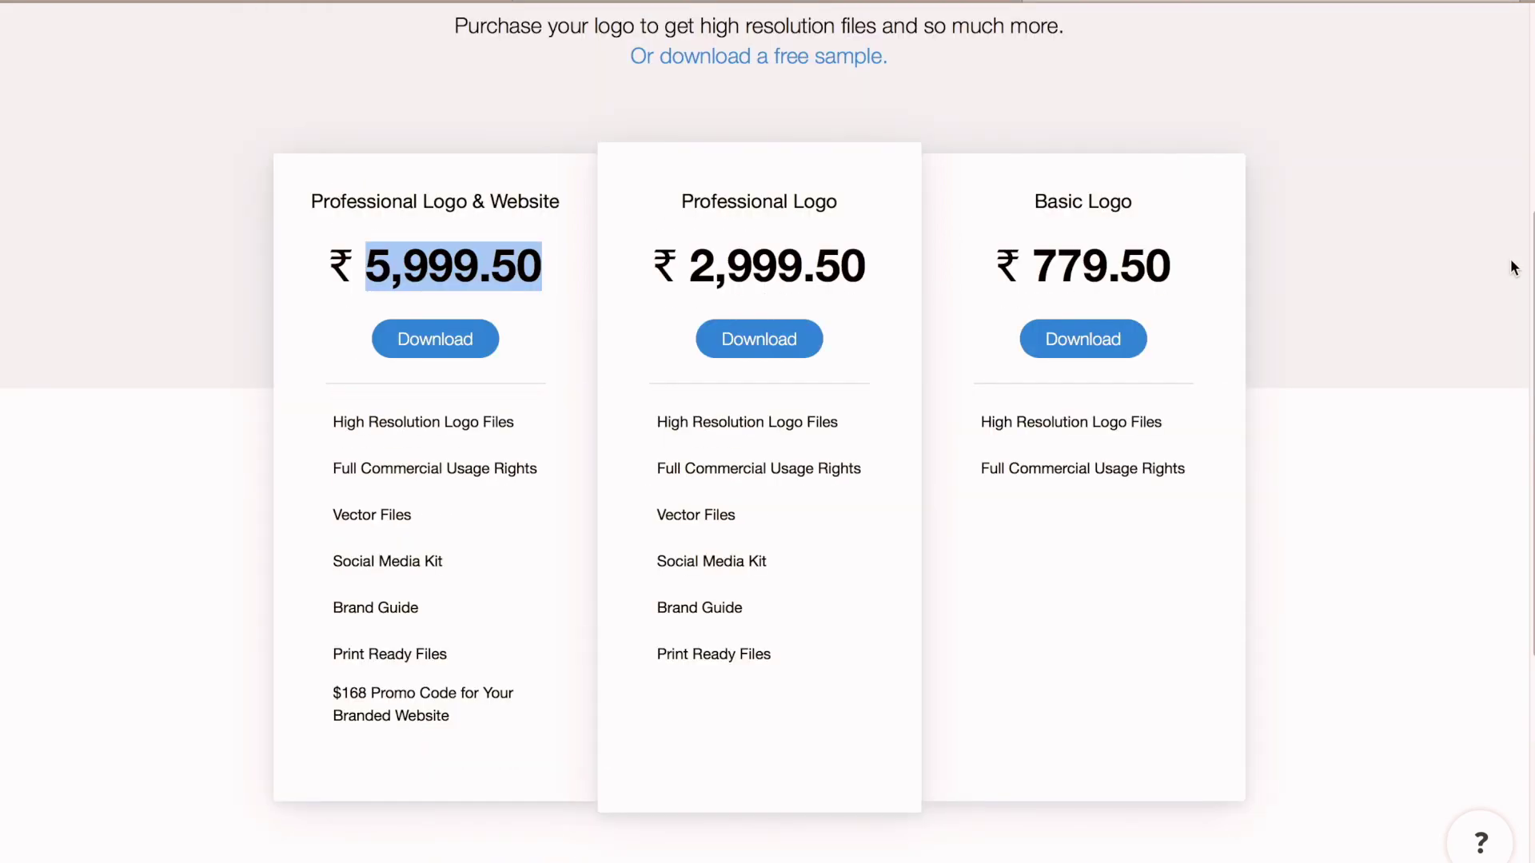
pyautogui.scroll(4, 1509, 257)
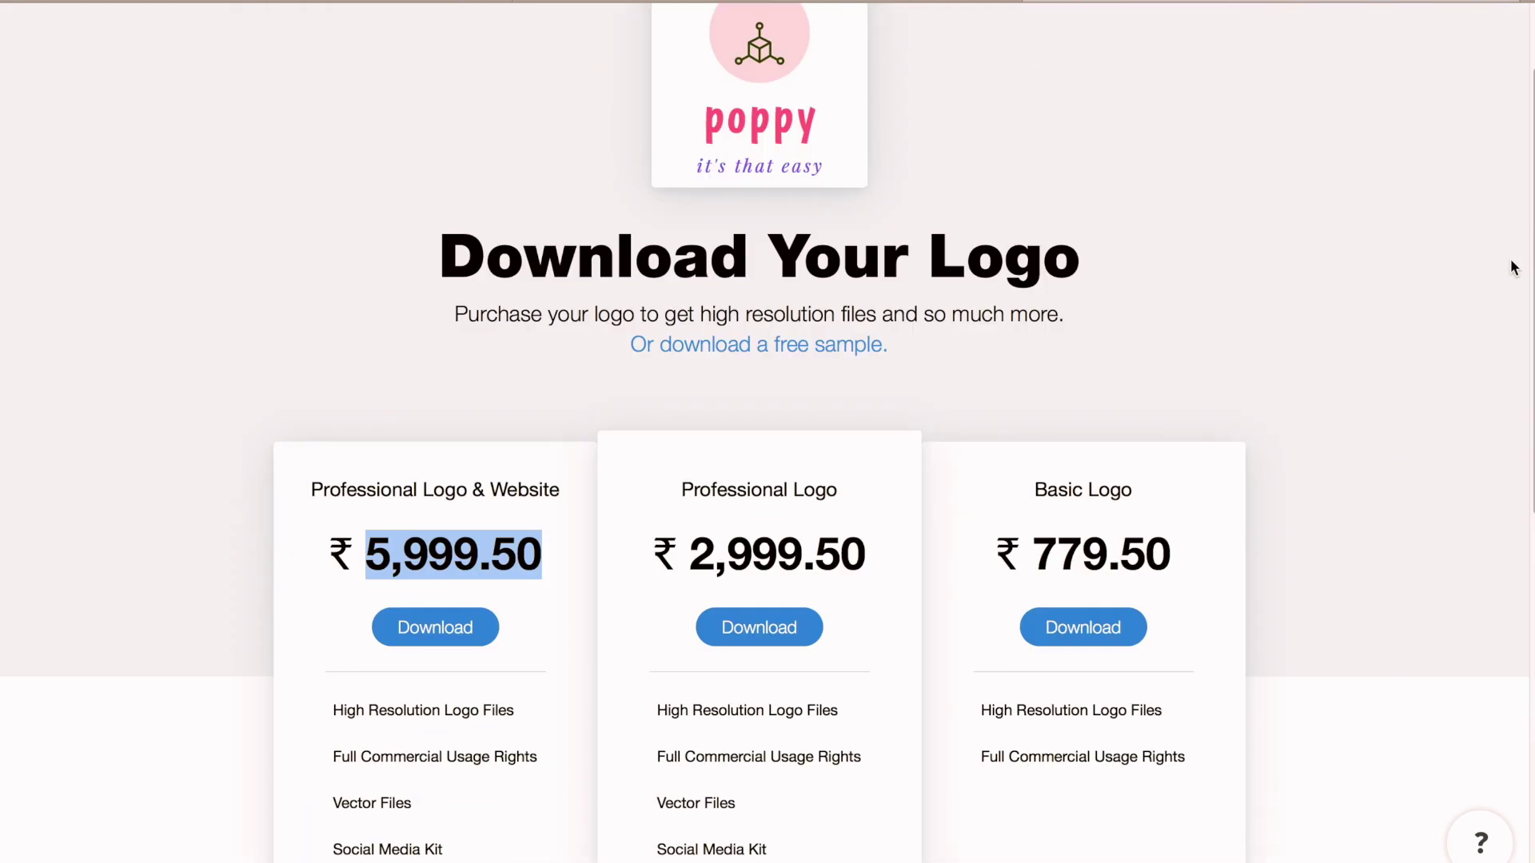
pyautogui.scroll(2, 1509, 257)
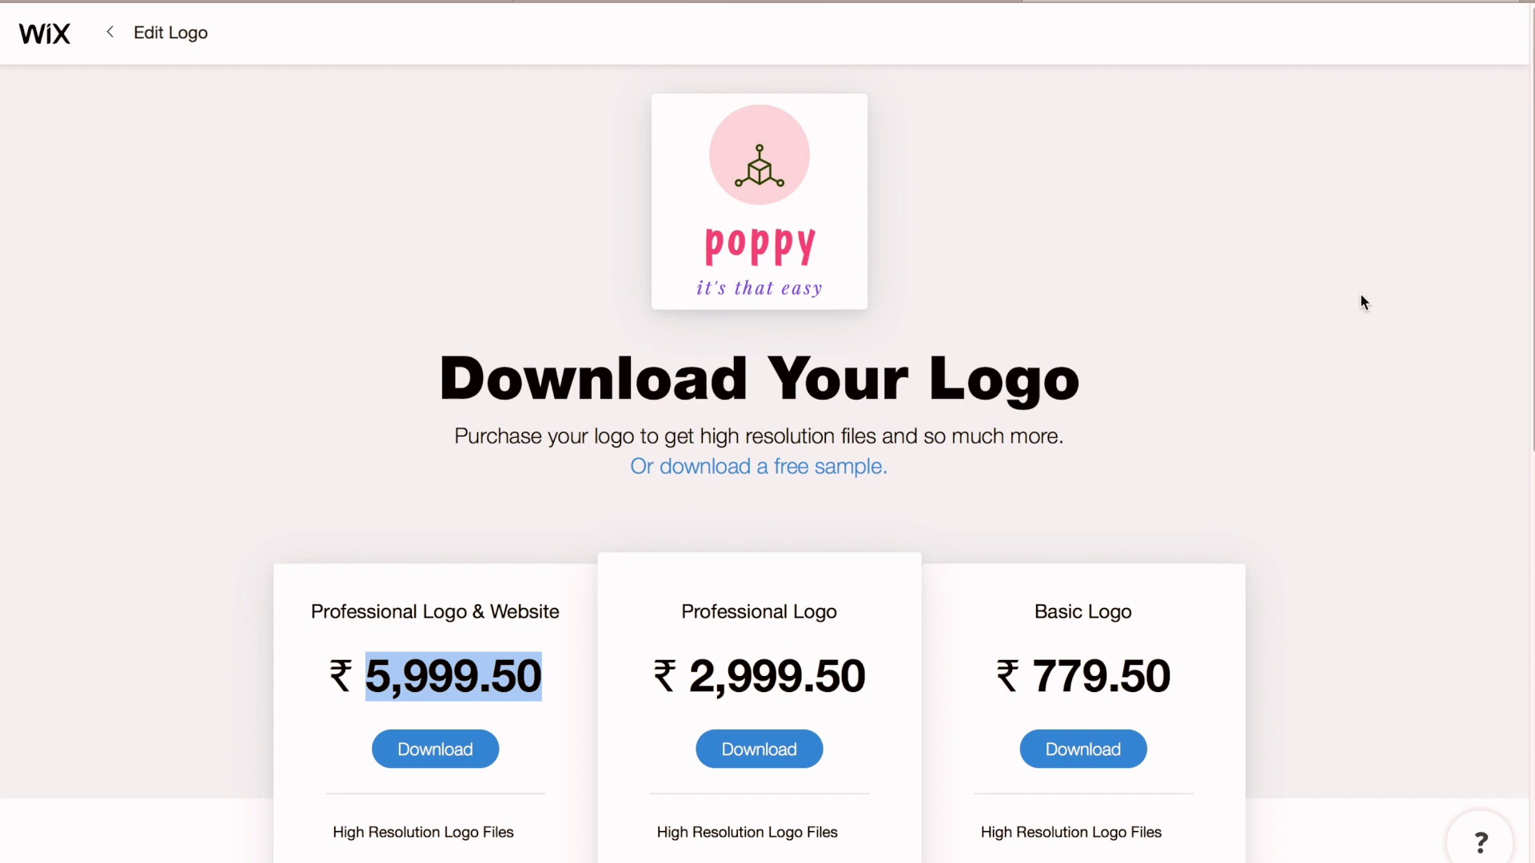
pyautogui.moveTo(320, 2)
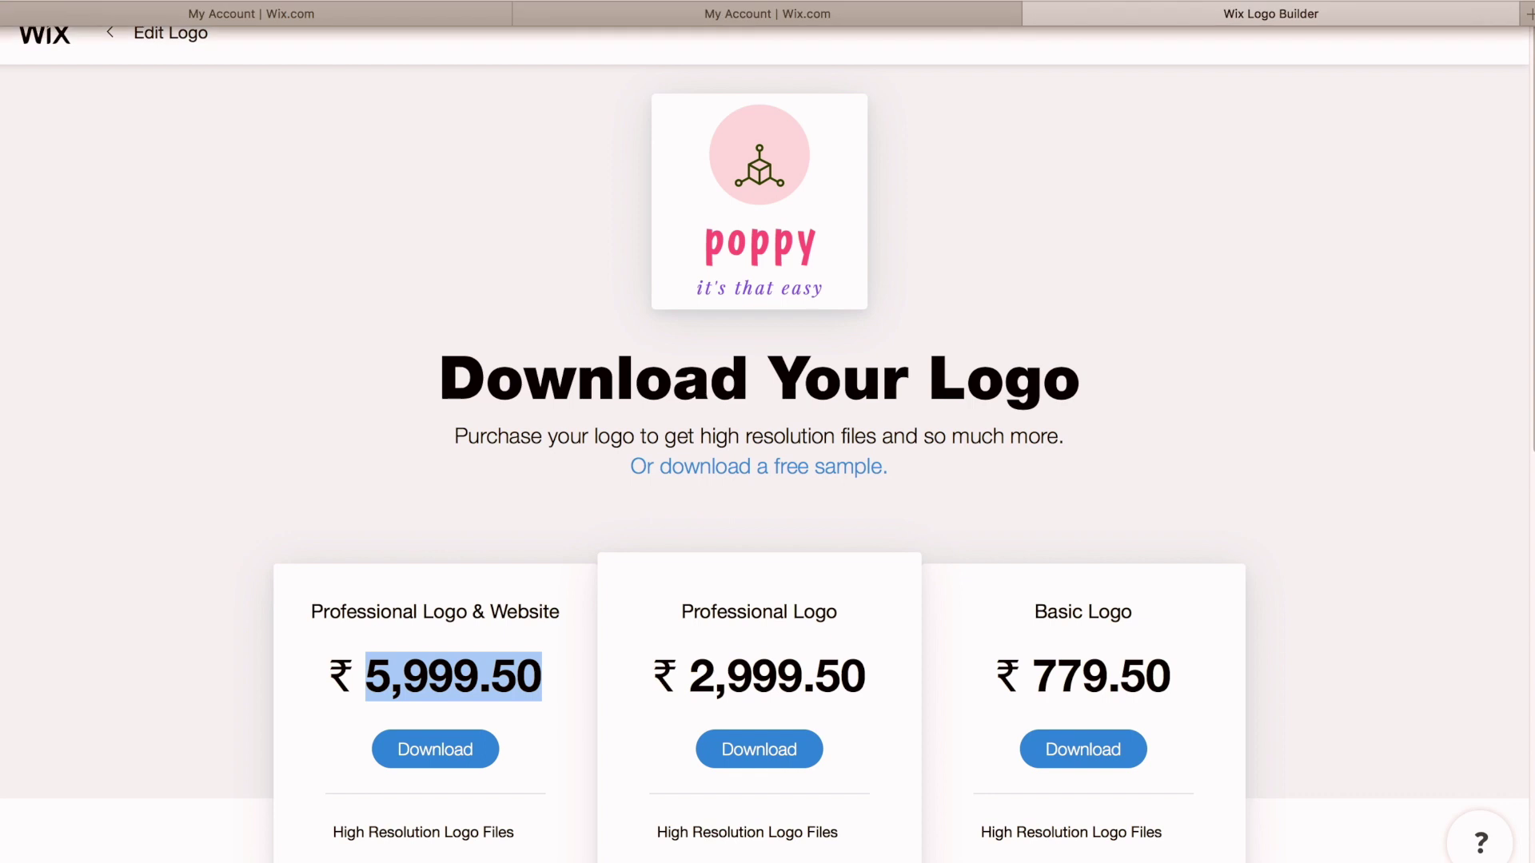